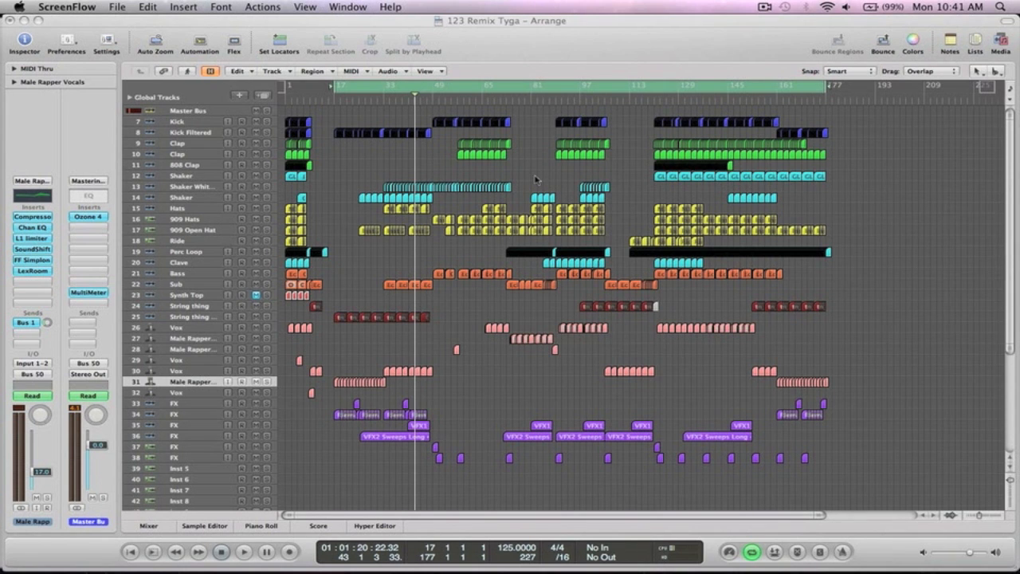
- Bring the '123 Remix Tyga' project forward and switch Cycle mode off
{"action": "left_click", "coordinate": [536, 178]}
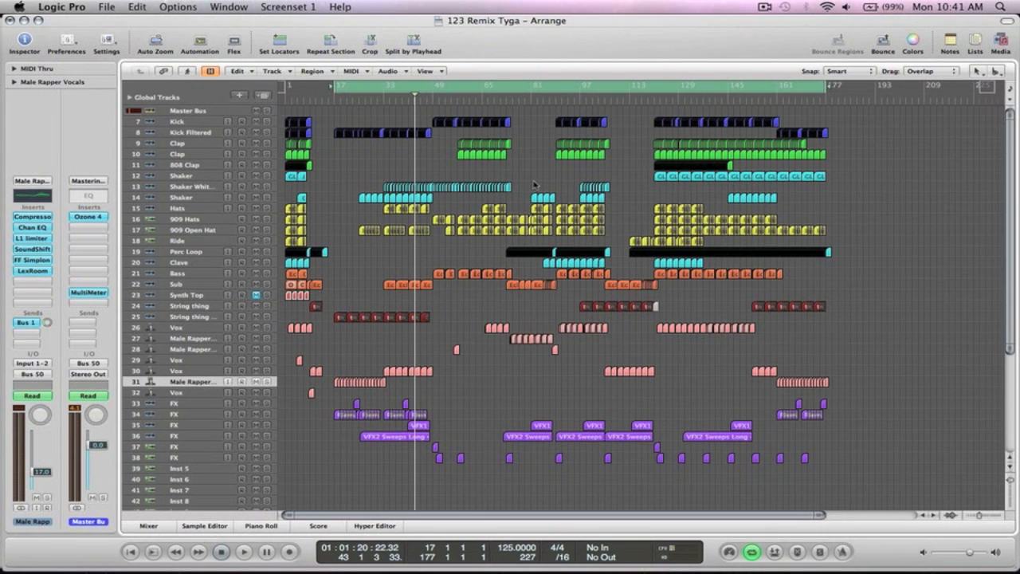
{"action": "left_click", "coordinate": [443, 87]}
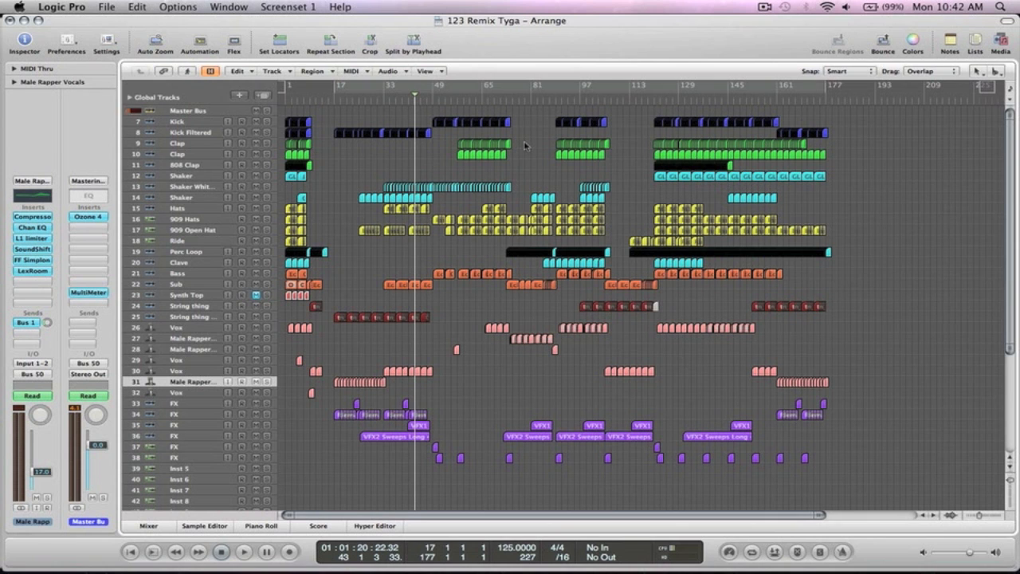
- Zoom the arrangement to bars 21–113 and play the song briefly
{"action": "left_click_drag", "start_coordinate": [636, 484], "coordinate": [346, 80]}
{"action": "key", "text": "space"}
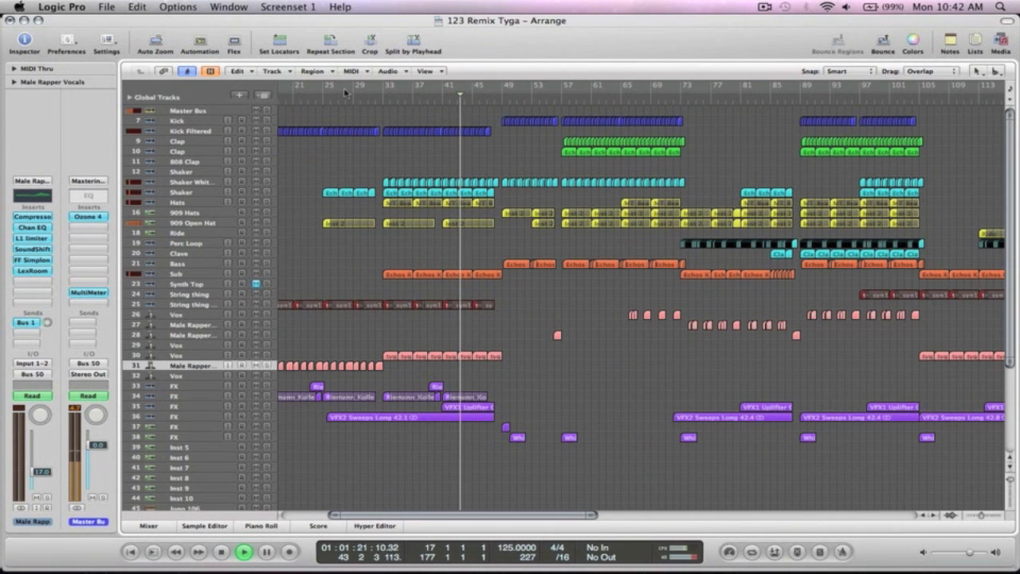
{"action": "key", "text": "XF86AudioRaiseVolume"}
{"action": "key", "text": "XF86AudioRaiseVolume"}
{"action": "key", "text": "XF86AudioRaiseVolume"}
{"action": "key", "text": "XF86AudioRaiseVolume"}
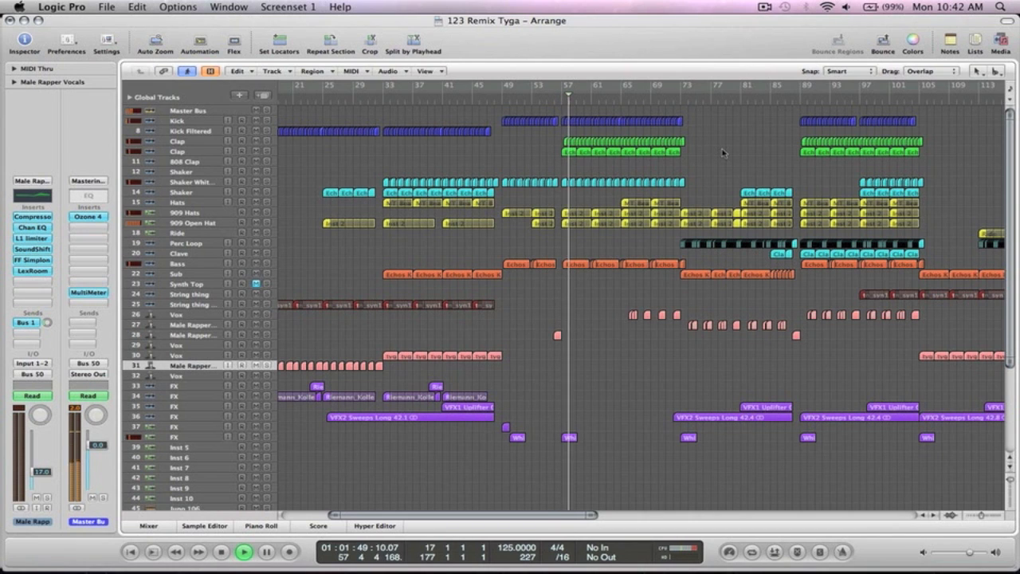
{"action": "key", "text": "space"}
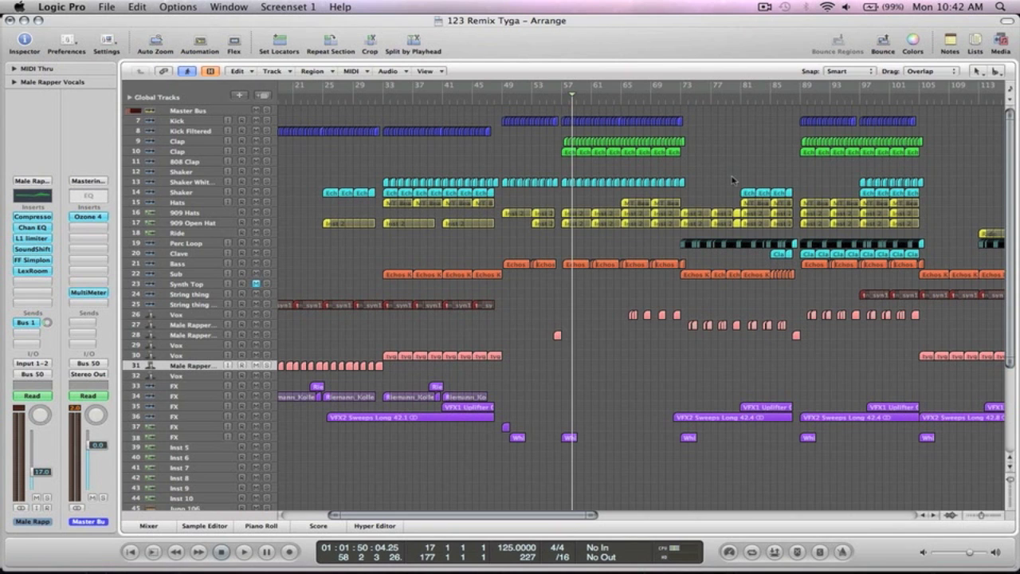
- Zoom onto the Clap regions near bars 57–59 and solo Clap tracks 9 and 10
{"action": "left_click_drag", "start_coordinate": [709, 188], "coordinate": [515, 125]}
{"action": "key", "text": "z"}
{"action": "left_click_drag", "start_coordinate": [522, 384], "coordinate": [441, 202]}
{"action": "key", "text": "z"}
{"action": "left_click", "coordinate": [267, 124]}
{"action": "left_click", "coordinate": [267, 277]}
- Audition from bar 57, then create Audio 31 duplicating the Clap track's settings
{"action": "double_click", "coordinate": [350, 106]}
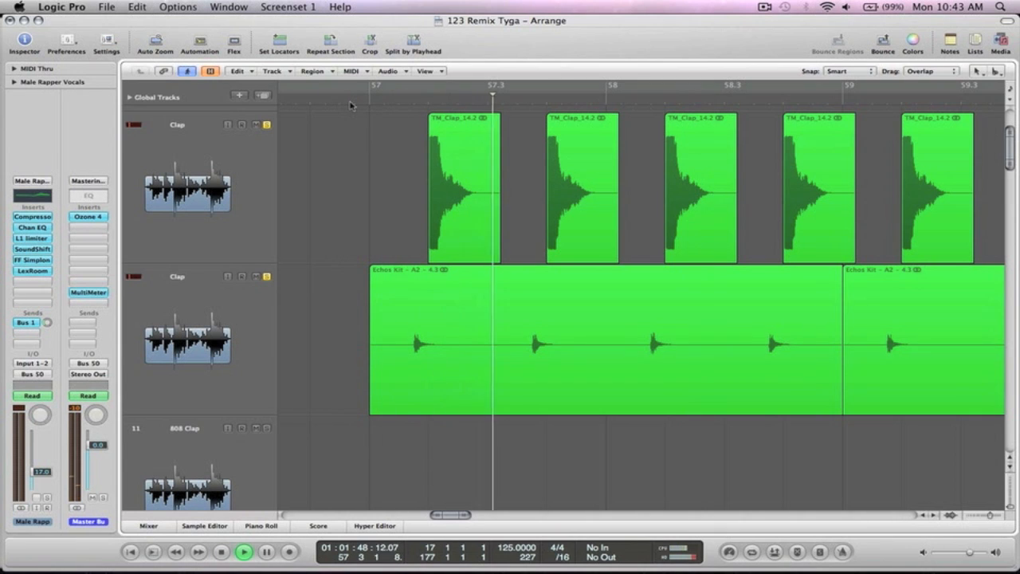
{"action": "key", "text": "space"}
{"action": "key", "text": "z"}
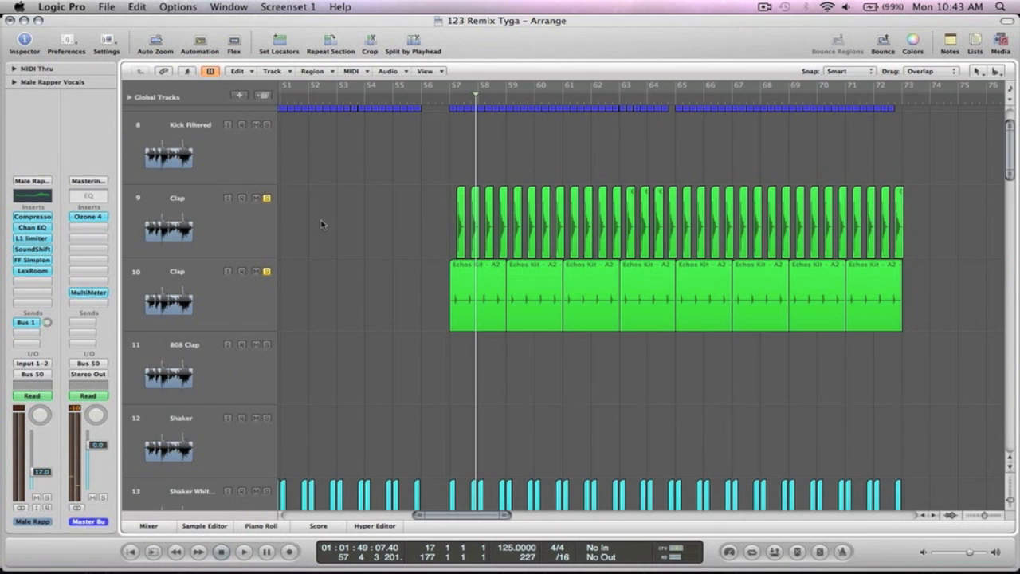
{"action": "left_click", "coordinate": [248, 292]}
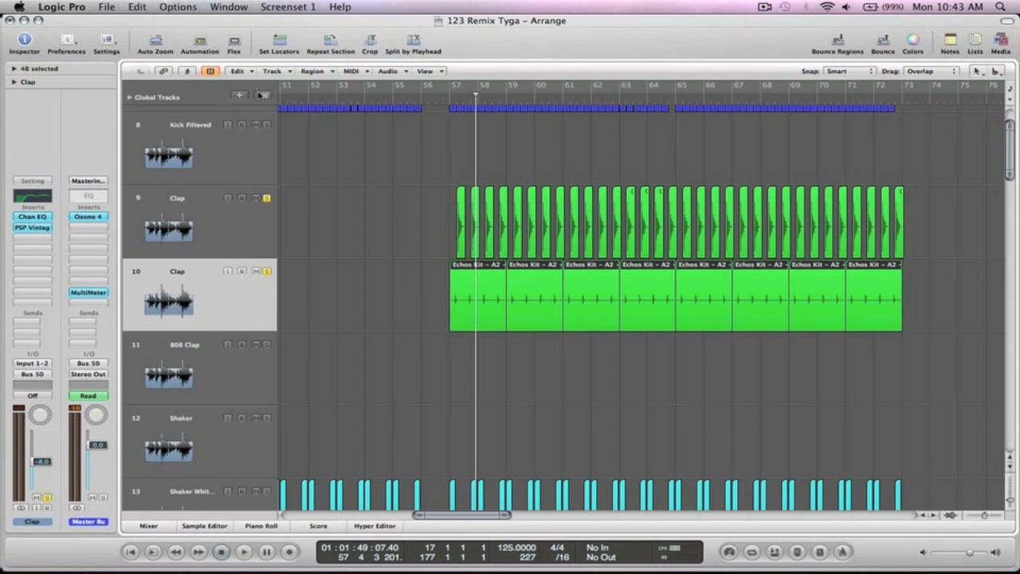
{"action": "left_click", "coordinate": [262, 96]}
- Move Audio 31 above the Clap track and unsolo Clap track 11
{"action": "left_click_drag", "start_coordinate": [609, 464], "coordinate": [420, 239]}
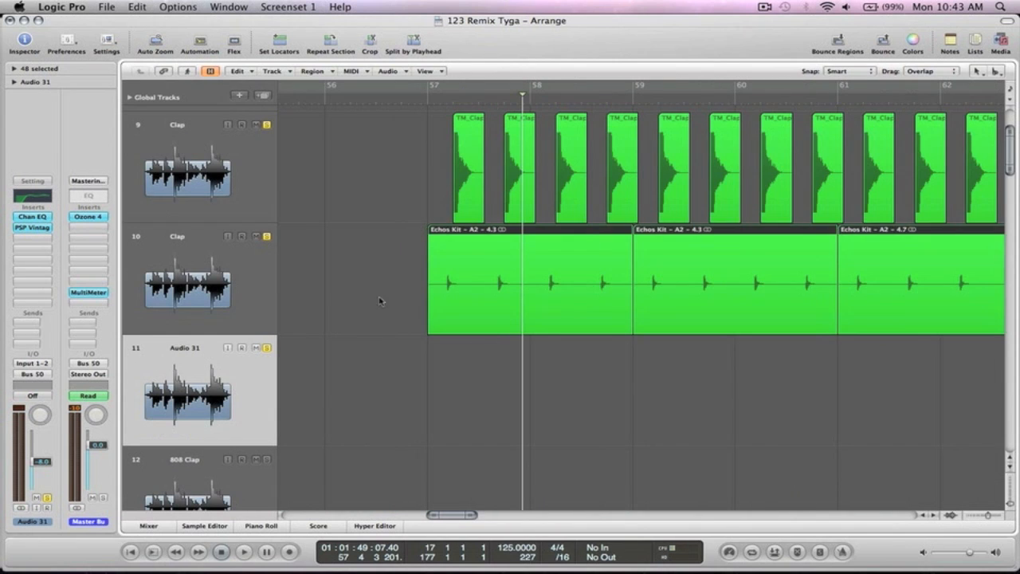
{"action": "left_click", "coordinate": [236, 277]}
{"action": "left_click_drag", "start_coordinate": [218, 369], "coordinate": [215, 269]}
{"action": "left_click", "coordinate": [268, 349]}
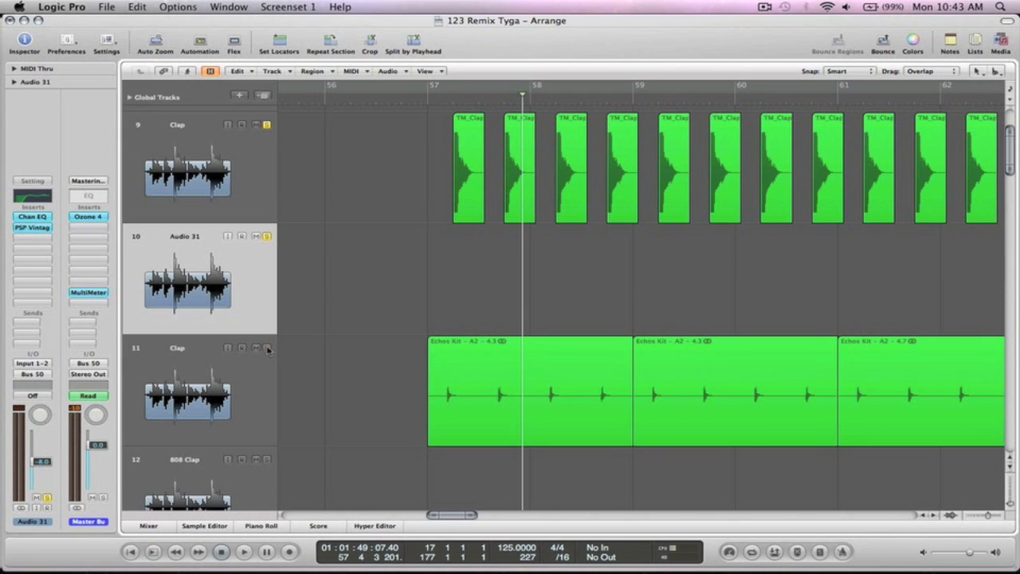
- Copy the first Echos Kit region onto Audio 31, dismissing the missing plug-in alert
{"action": "left_click_drag", "start_coordinate": [476, 415], "coordinate": [474, 319]}
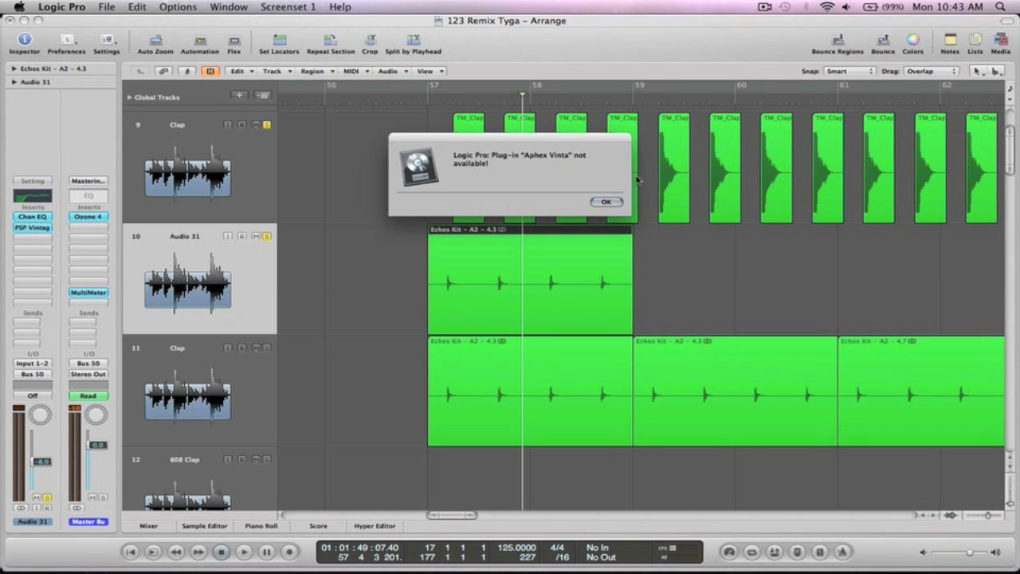
{"action": "left_click", "coordinate": [608, 203]}
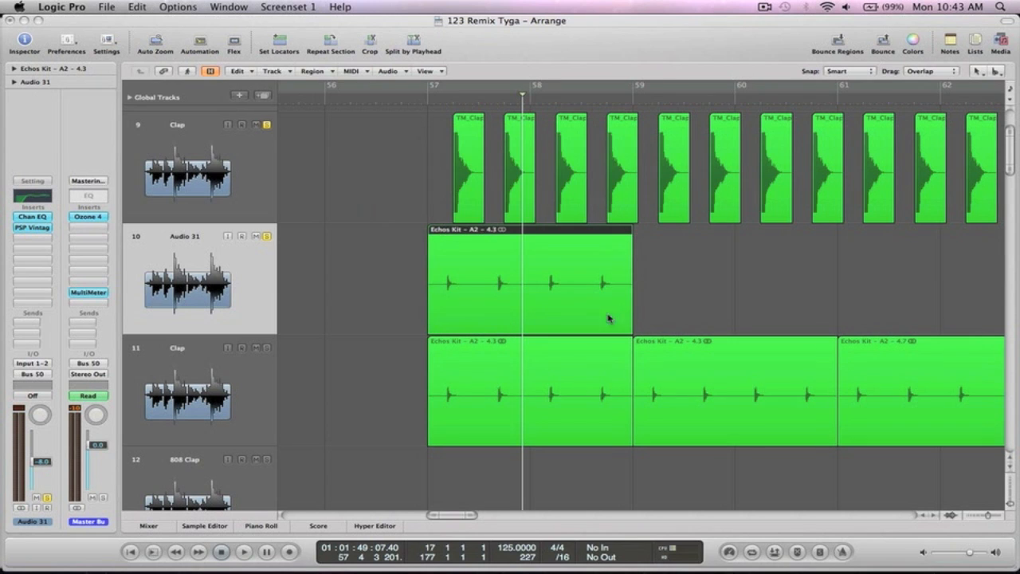
{"action": "left_click", "coordinate": [660, 283]}
- Nudge the copied Echos Kit region slightly later and audition the claps
{"action": "left_click_drag", "start_coordinate": [597, 349], "coordinate": [367, 152]}
{"action": "left_click_drag", "start_coordinate": [543, 335], "coordinate": [562, 334]}
{"action": "left_click_drag", "start_coordinate": [580, 380], "coordinate": [534, 272]}
{"action": "left_click", "coordinate": [588, 318]}
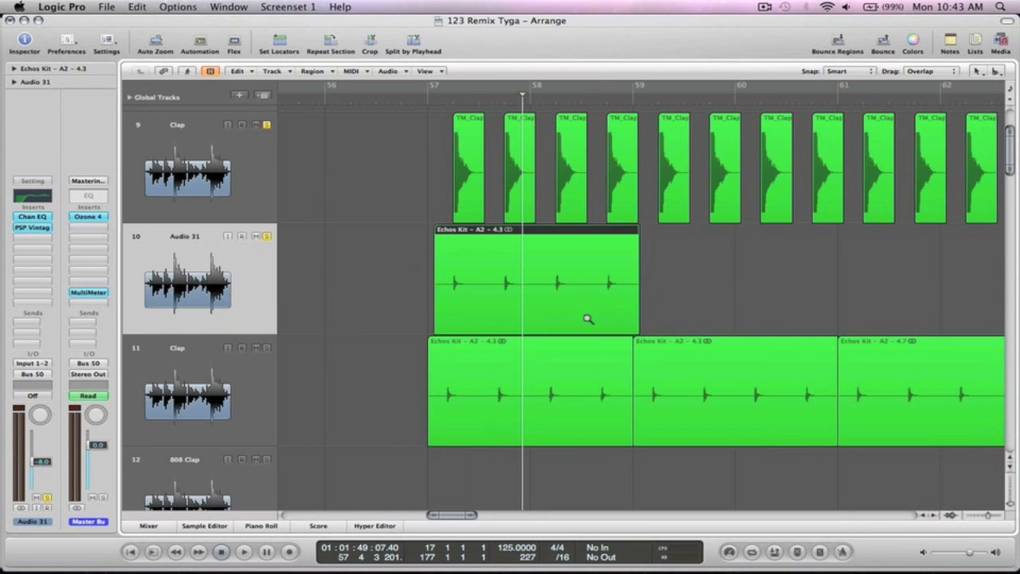
{"action": "key", "text": "space"}
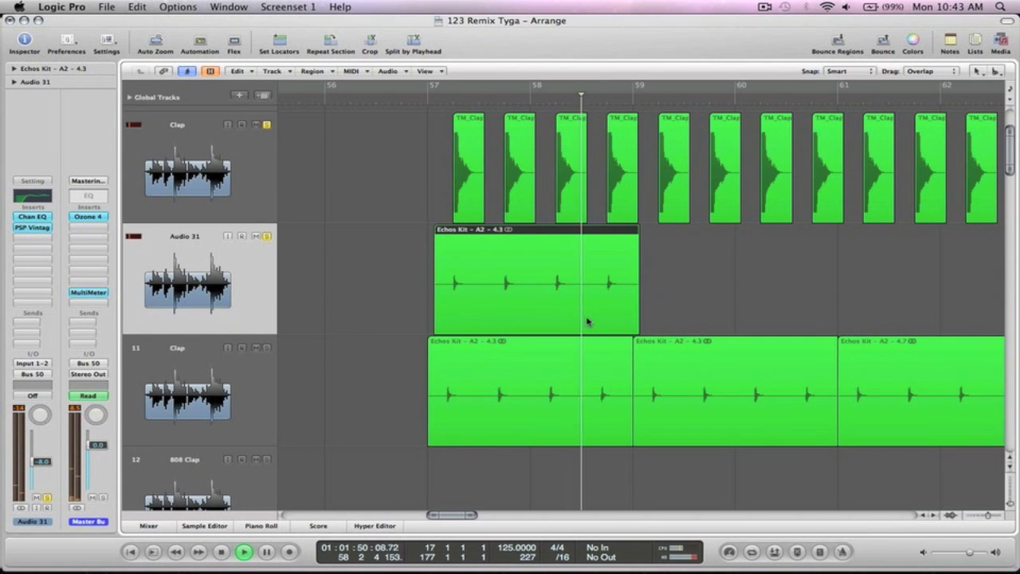
{"action": "key", "text": "space"}
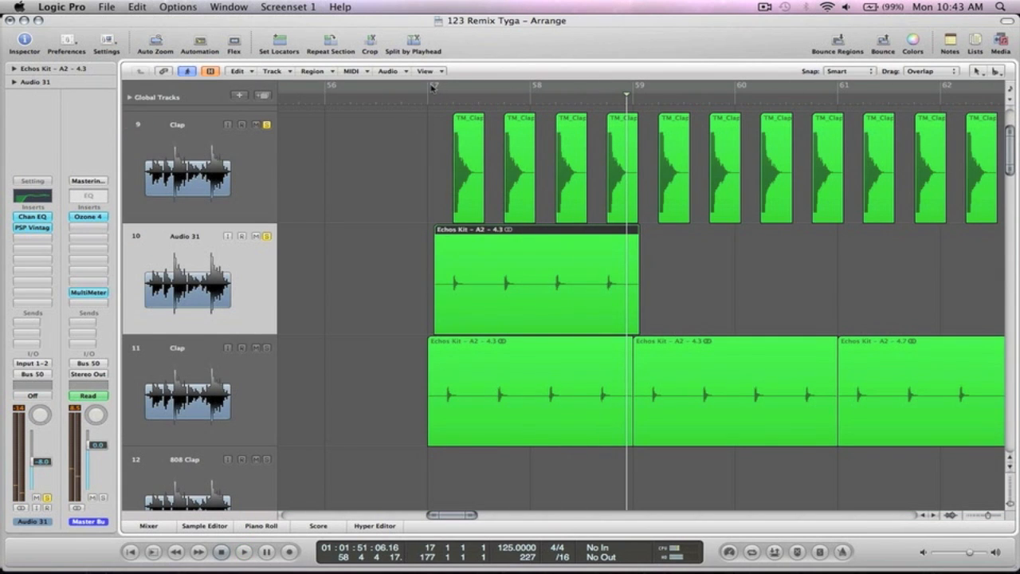
- Set a cycle range from bar 57 to bar 59
{"action": "left_click_drag", "start_coordinate": [430, 88], "coordinate": [626, 90]}
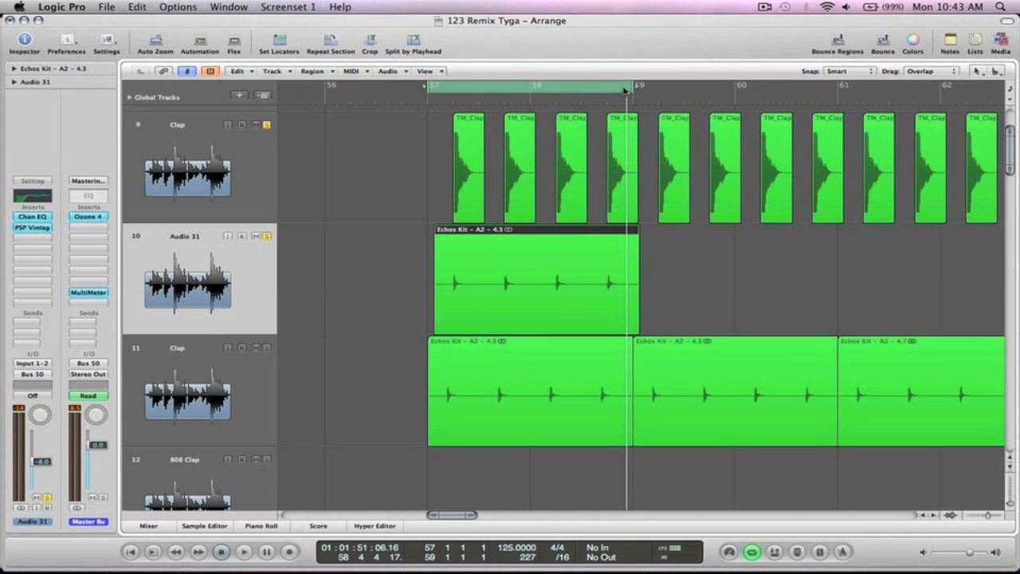
{"action": "left_click", "coordinate": [391, 207]}
{"action": "key", "text": "z"}
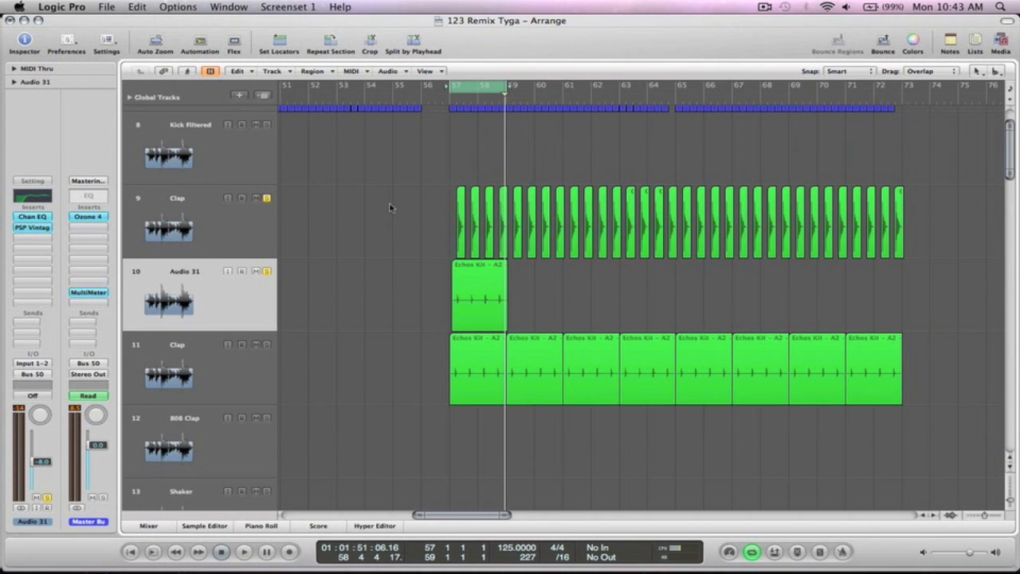
{"action": "scroll", "coordinate": [389, 207], "scroll_direction": "up", "scroll_amount": 2}
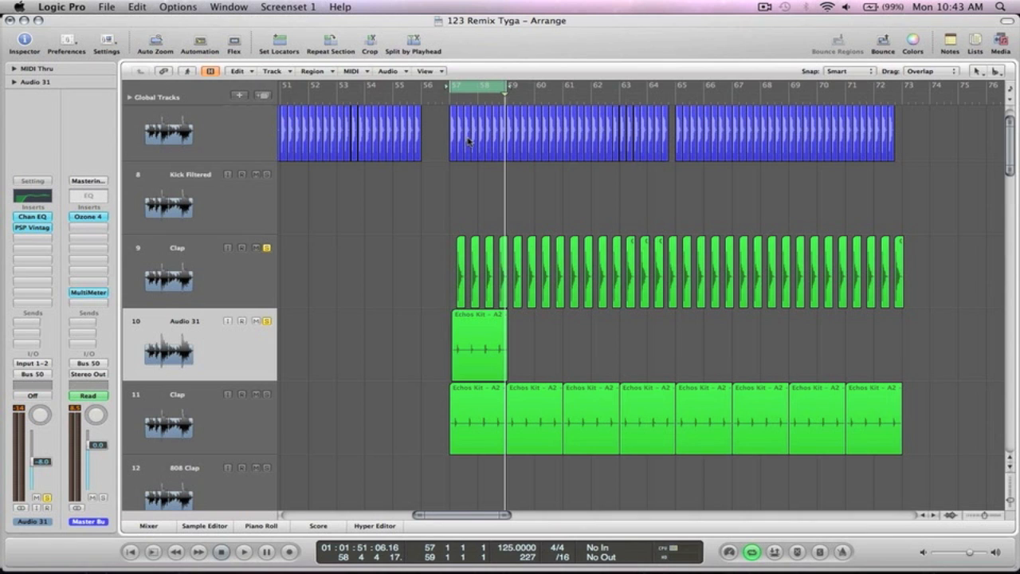
- Select the Clap and Audio 31 regions inside the cycle and show the Mixer
{"action": "left_click_drag", "start_coordinate": [576, 479], "coordinate": [425, 243]}
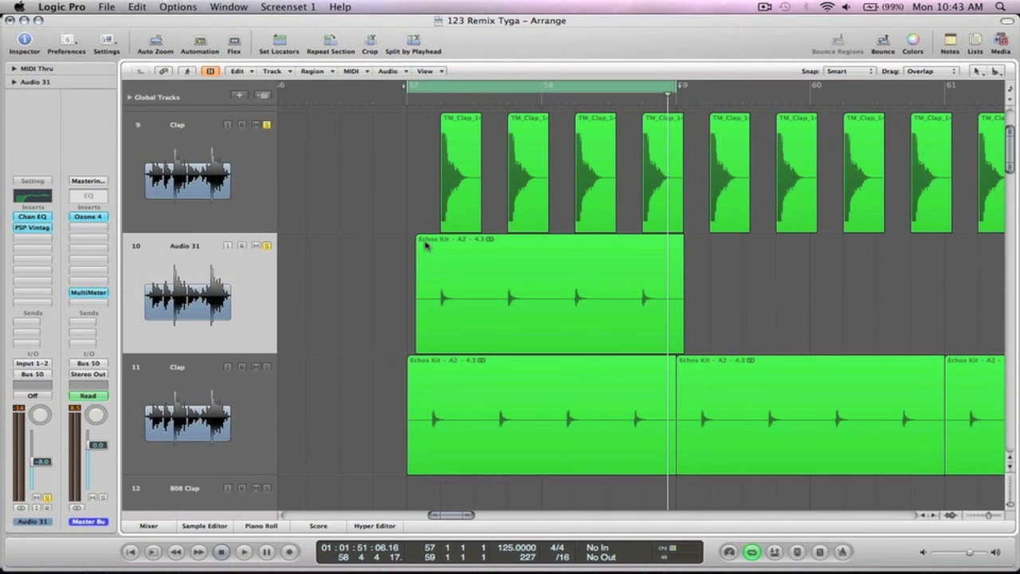
{"action": "left_click", "coordinate": [214, 206]}
{"action": "left_click", "coordinate": [216, 285], "text": "shift"}
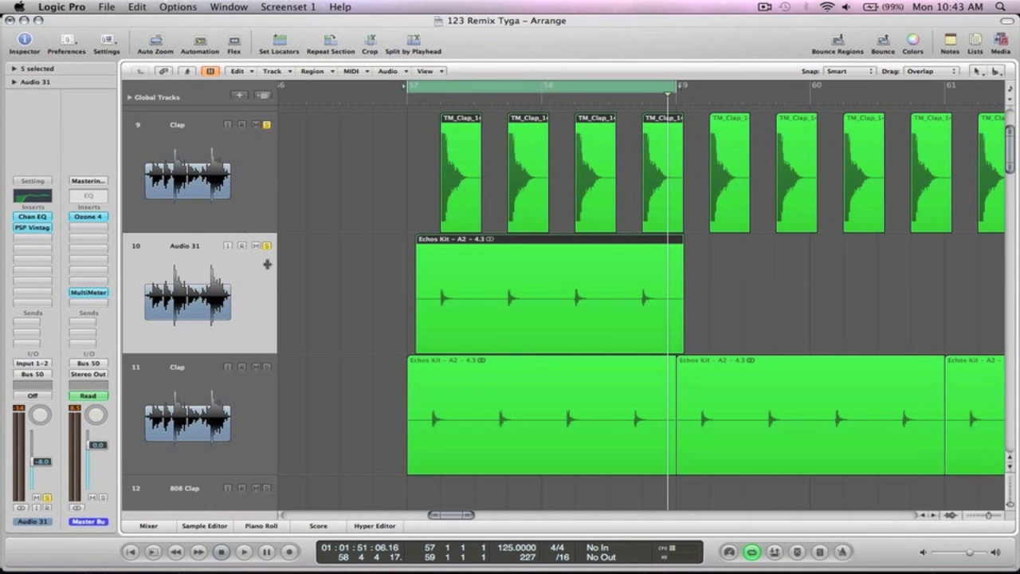
{"action": "left_click", "coordinate": [148, 525]}
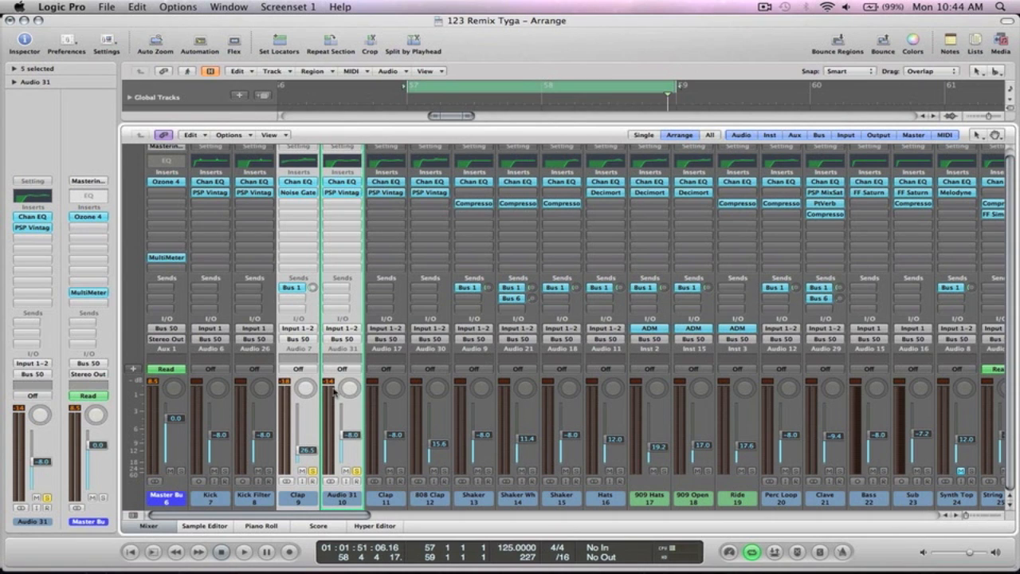
- Route Audio 31's output to Bus 20, creating Aux 19
{"action": "left_click", "coordinate": [299, 340]}
{"action": "mouse_move", "coordinate": [299, 381]}
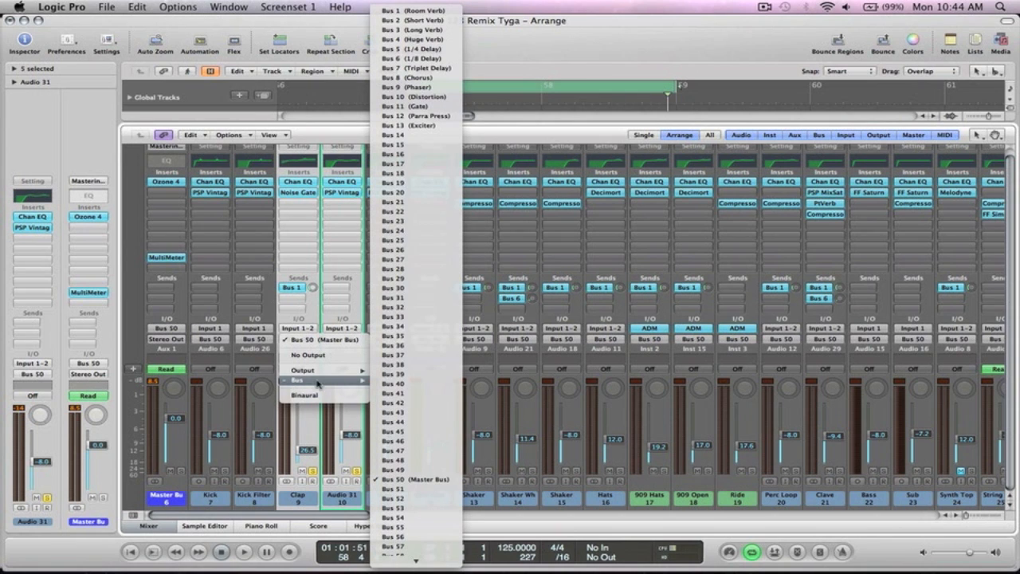
{"action": "left_click", "coordinate": [412, 194]}
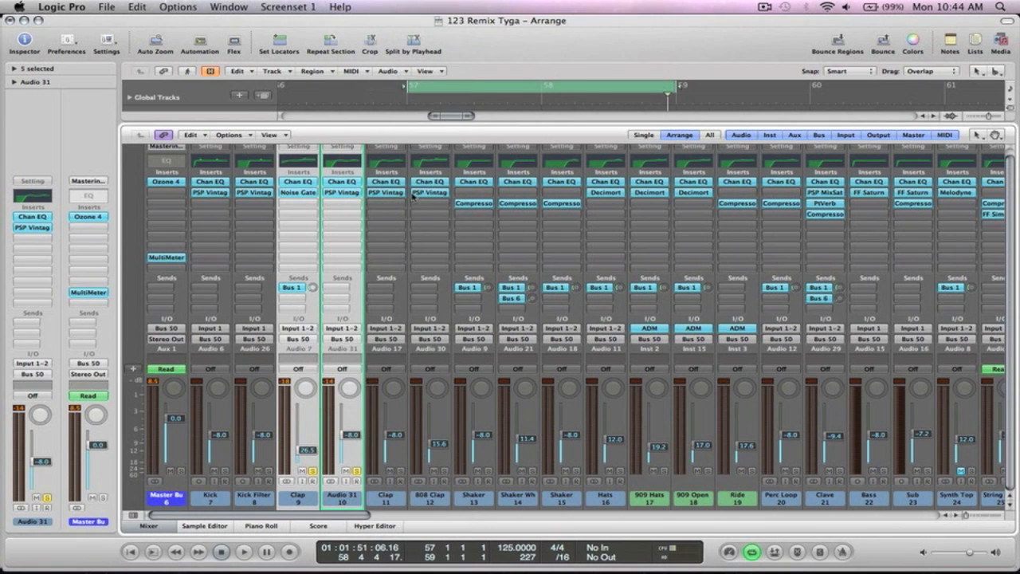
- Set Aux 19's output to Bus 50 (Master Bus) and start renaming the channel
{"action": "double_click", "coordinate": [342, 340]}
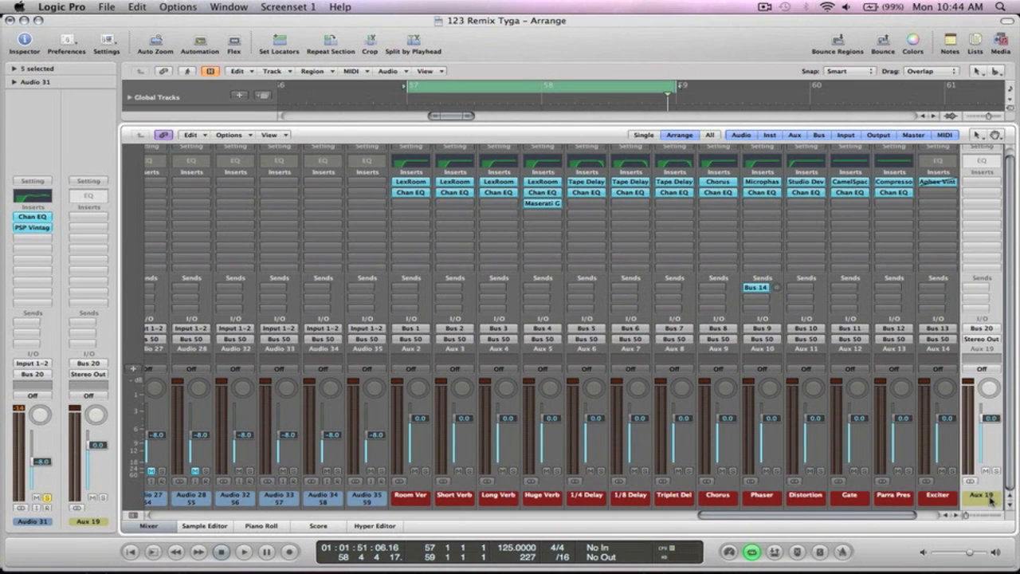
{"action": "left_click", "coordinate": [988, 341]}
{"action": "mouse_move", "coordinate": [930, 388]}
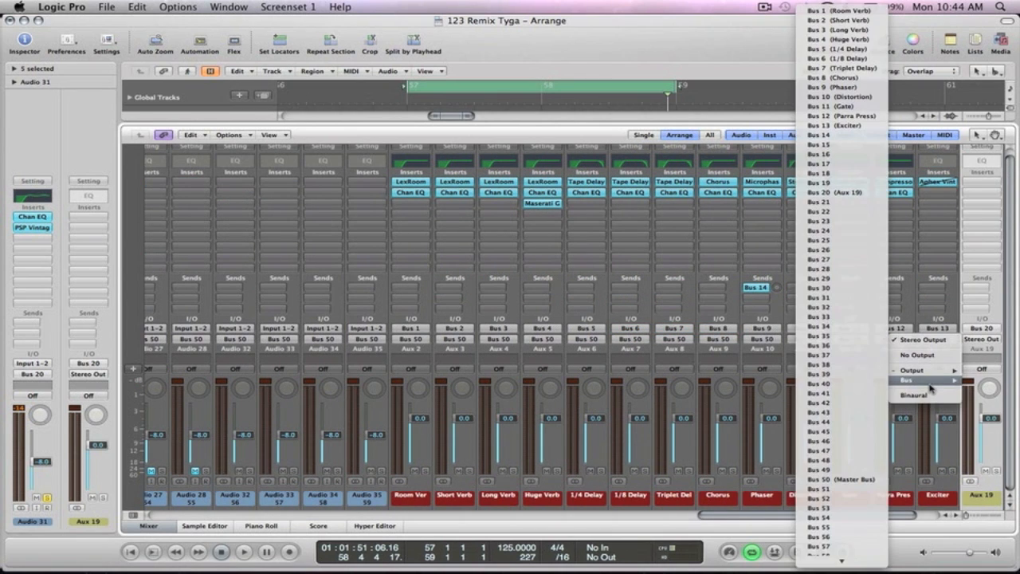
{"action": "left_click", "coordinate": [857, 481]}
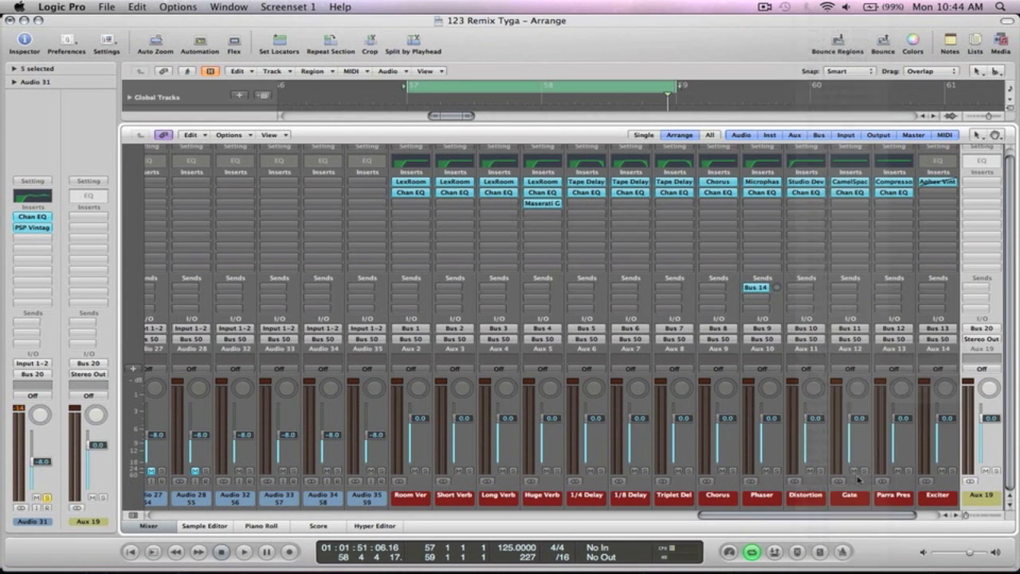
{"action": "left_click", "coordinate": [988, 343]}
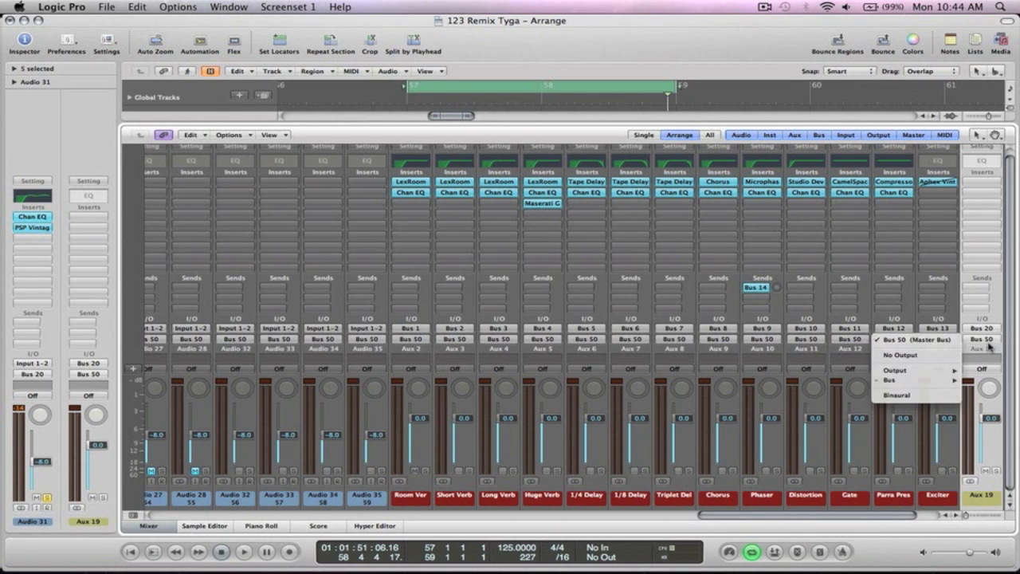
{"action": "mouse_move", "coordinate": [921, 372]}
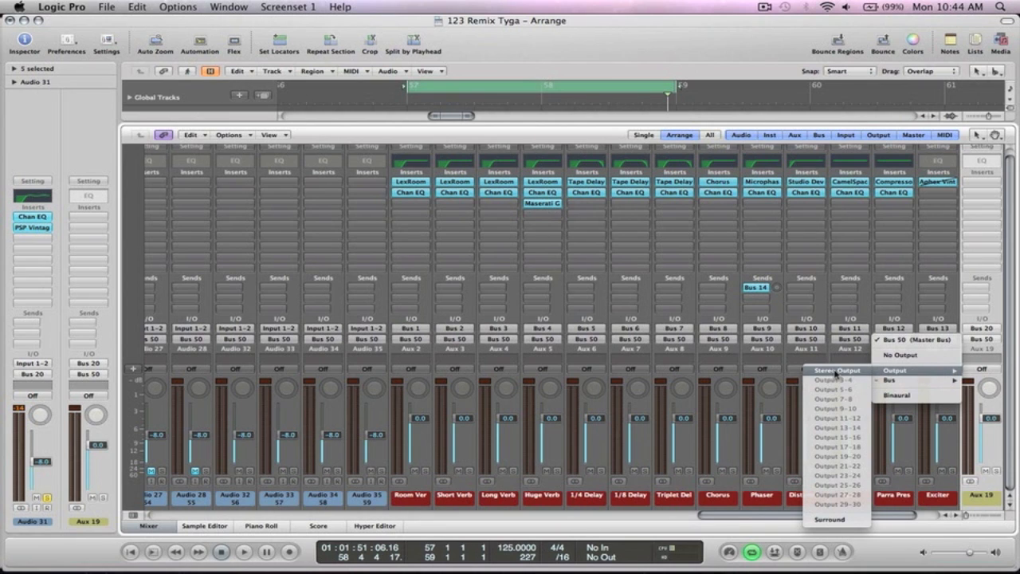
{"action": "left_click", "coordinate": [993, 351]}
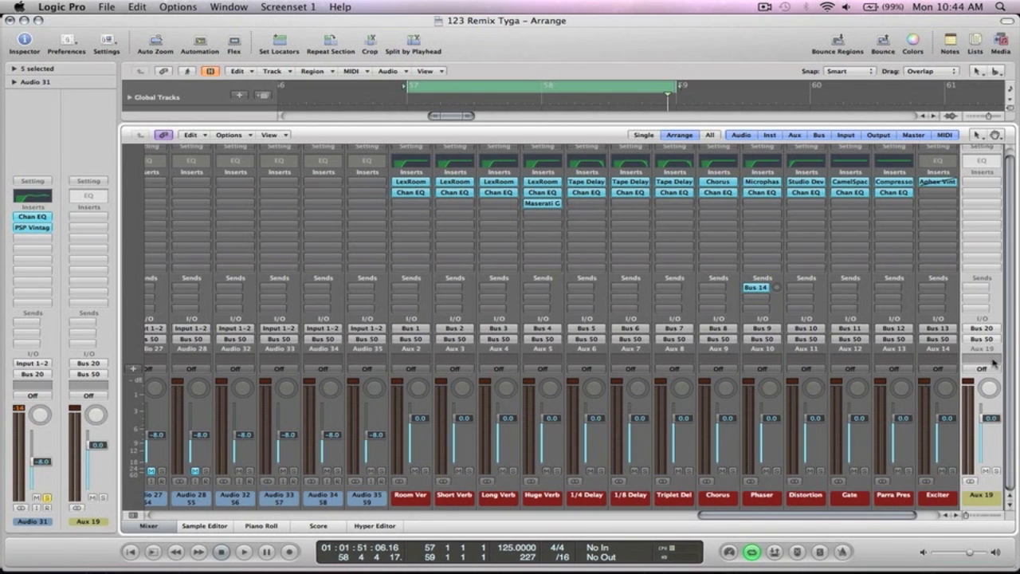
{"action": "double_click", "coordinate": [988, 498]}
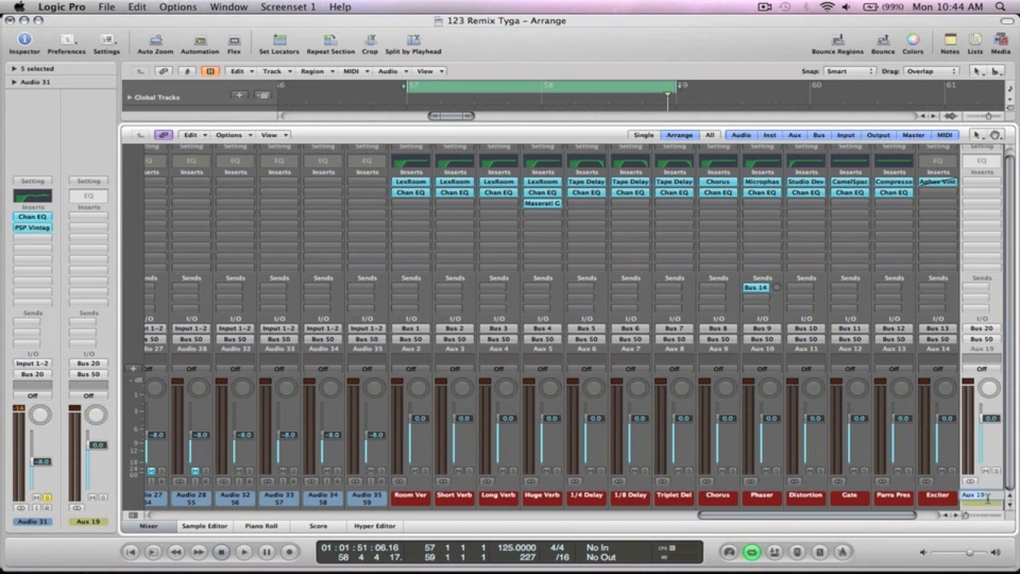
- Name the aux channel 'Clap Bus' and set its automation mode to Read
{"action": "type", "text": "Clap Bus"}
{"action": "key", "text": "Return"}
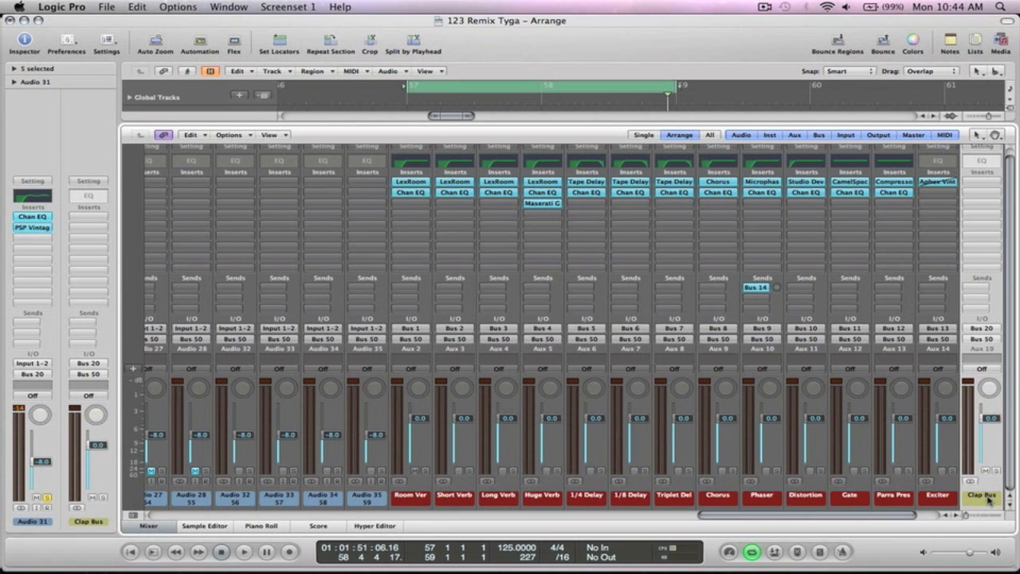
{"action": "left_click", "coordinate": [982, 369]}
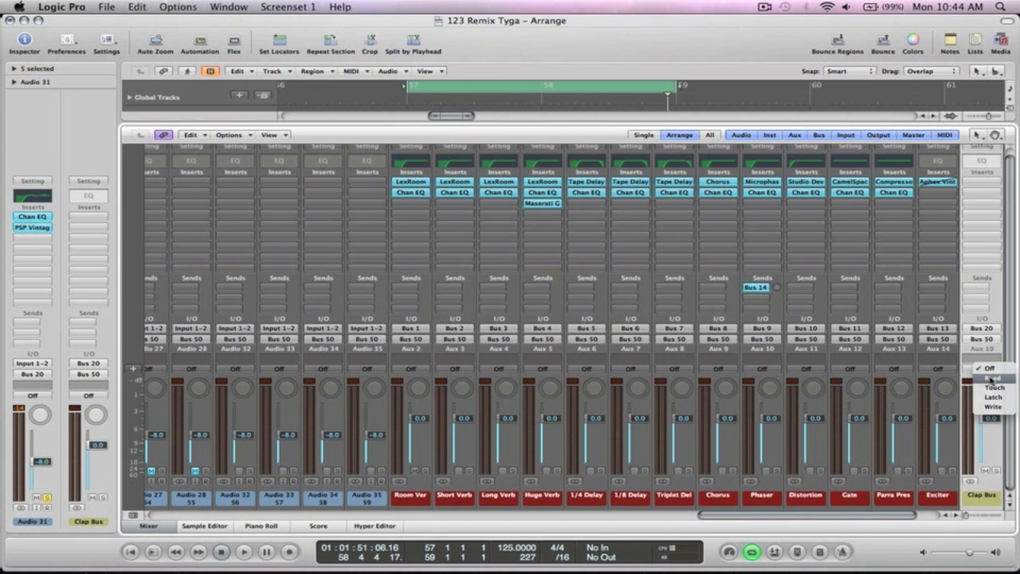
{"action": "left_click", "coordinate": [989, 378]}
{"action": "mouse_move", "coordinate": [160, 550]}
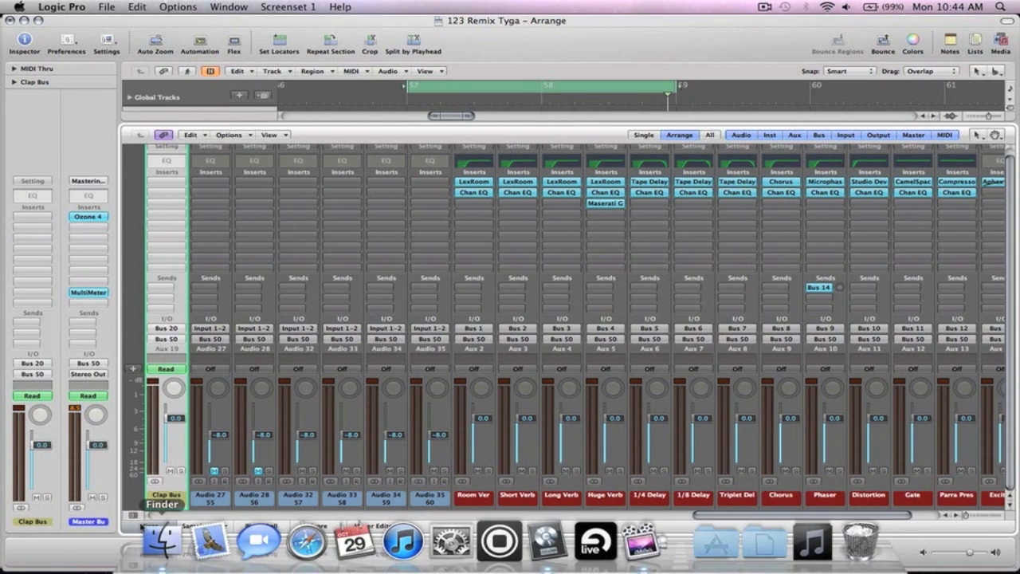
- Close the mixer, move Clap Bus up under Audio 31, and solo it
{"action": "left_click", "coordinate": [151, 528]}
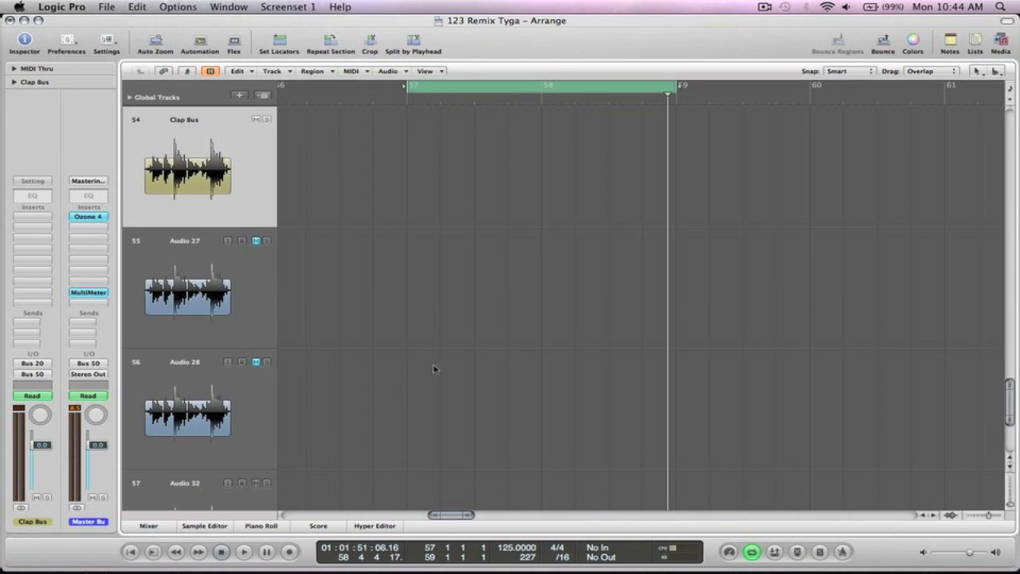
{"action": "left_click", "coordinate": [442, 362], "text": "ctrl+alt"}
{"action": "left_click", "coordinate": [441, 362], "text": "ctrl+alt"}
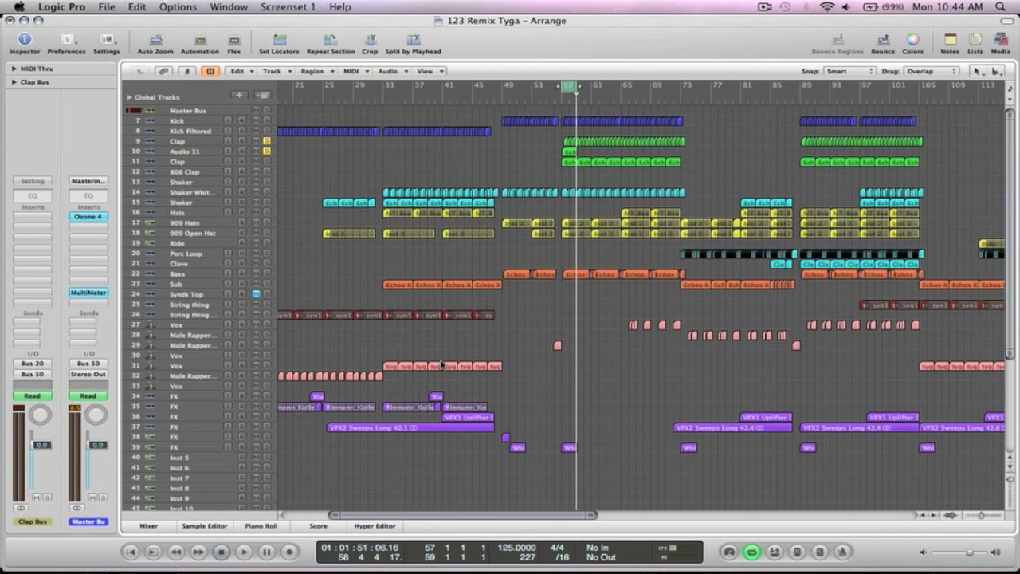
{"action": "scroll", "coordinate": [344, 263], "scroll_direction": "down", "scroll_amount": 5}
{"action": "scroll", "coordinate": [343, 263], "scroll_direction": "left", "scroll_amount": 3}
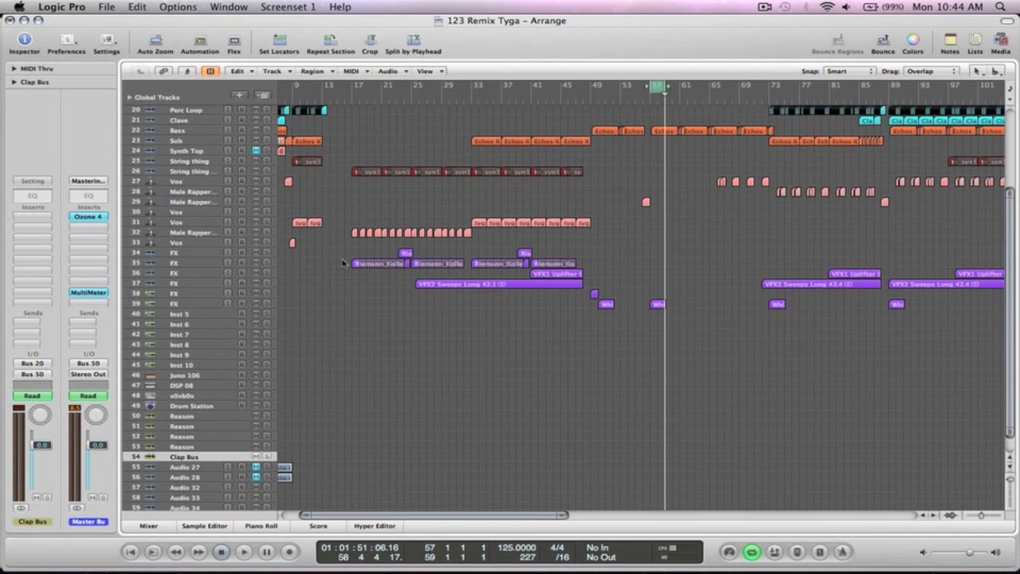
{"action": "left_click_drag", "start_coordinate": [151, 456], "coordinate": [182, 161]}
{"action": "left_click", "coordinate": [268, 162]}
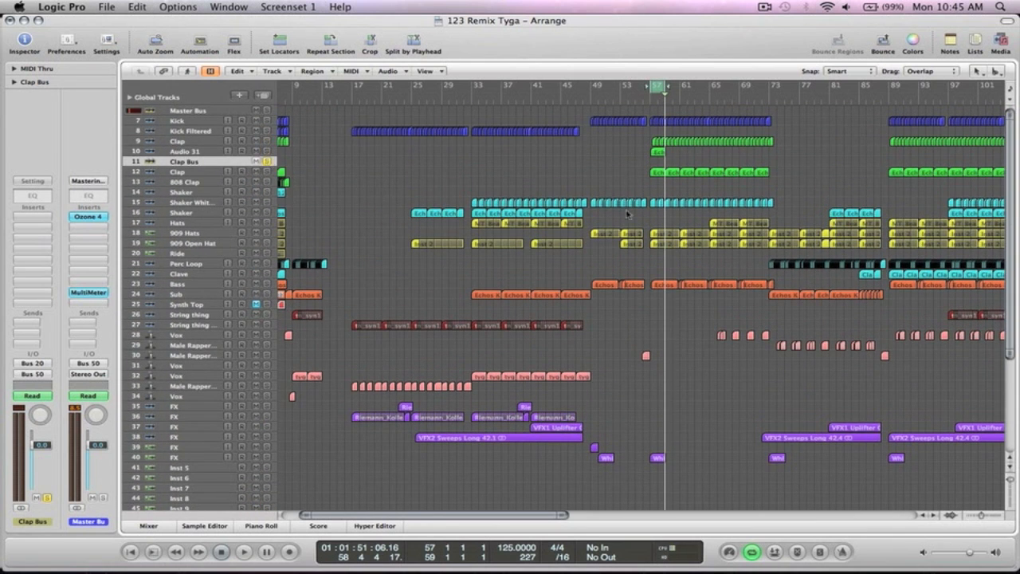
- Audition from bar 57 muting and unmuting Audio 31, then insert a Channel EQ on Clap Bus
{"action": "key", "text": "space"}
{"action": "left_click_drag", "start_coordinate": [703, 200], "coordinate": [620, 109]}
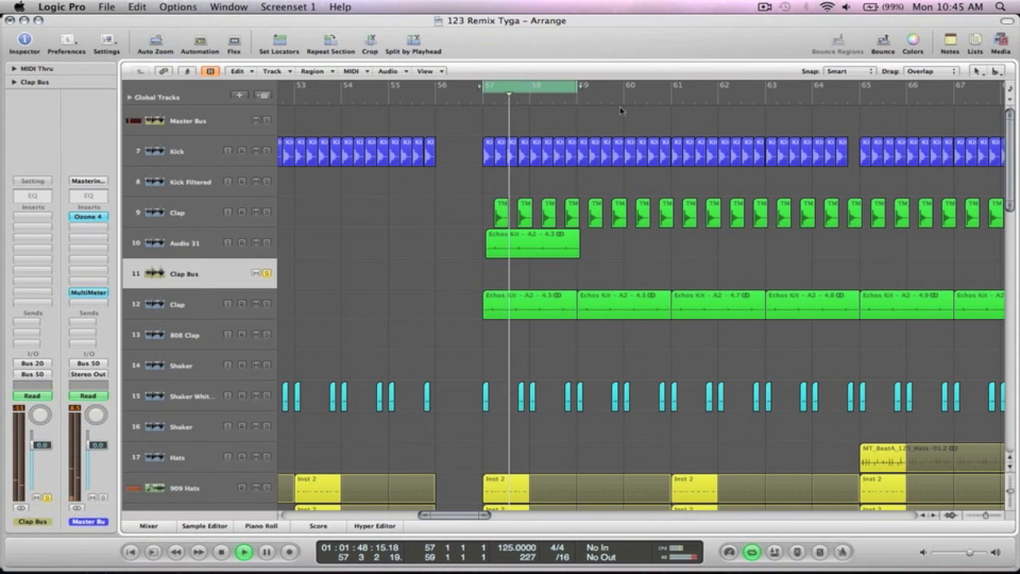
{"action": "key", "text": "space"}
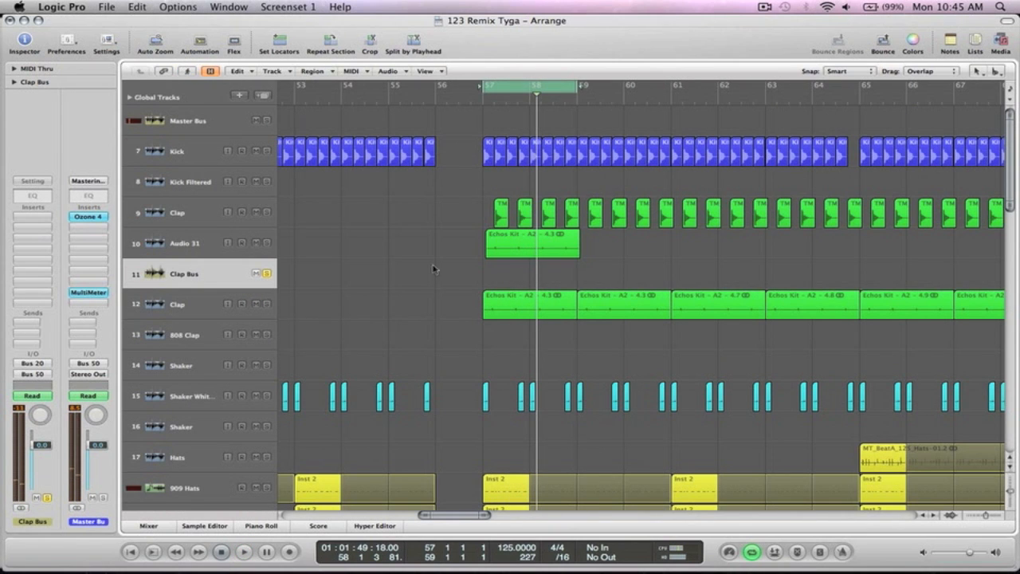
{"action": "key", "text": "space"}
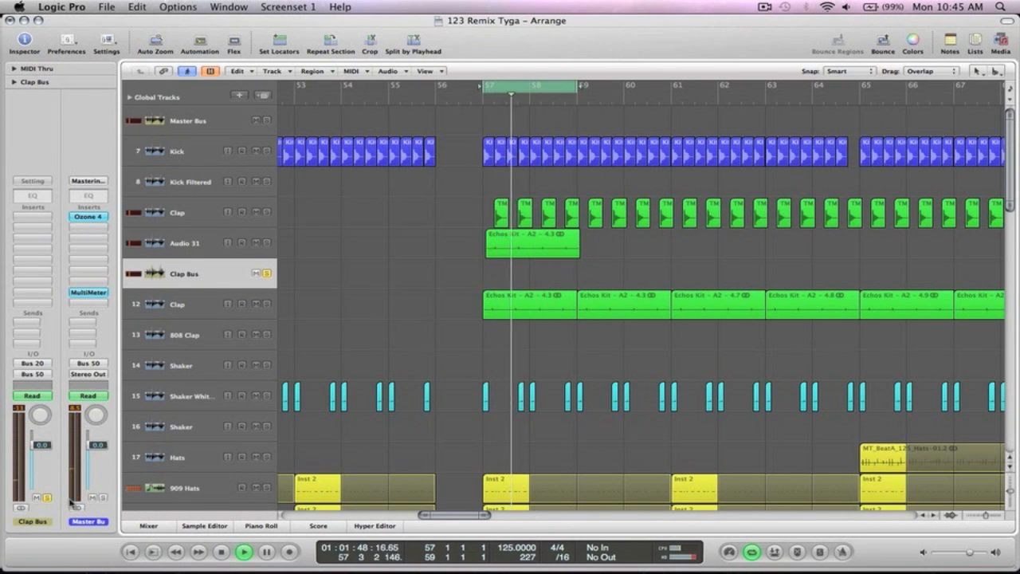
{"action": "left_click", "coordinate": [257, 243]}
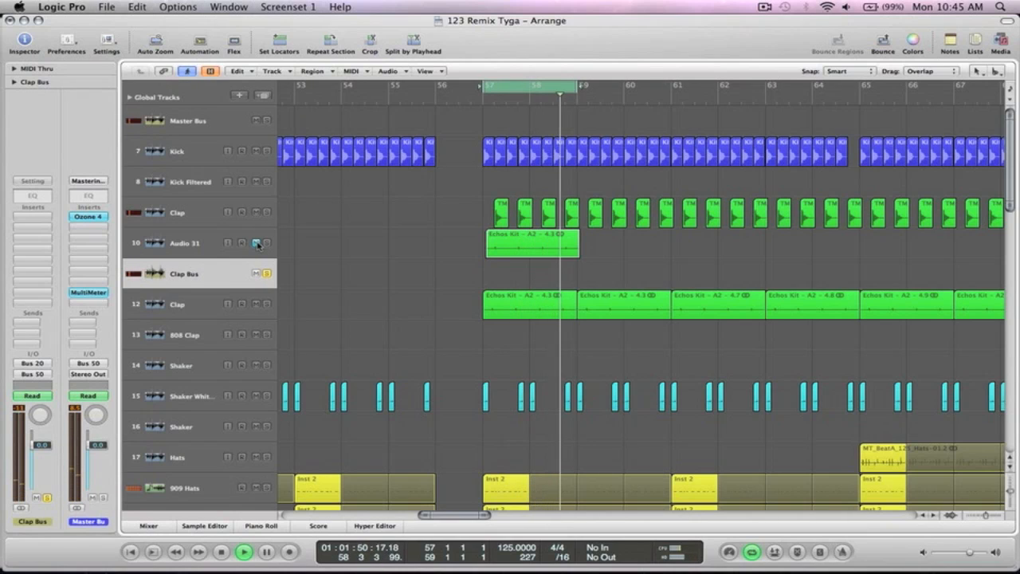
{"action": "left_click", "coordinate": [257, 244]}
{"action": "key", "text": "space"}
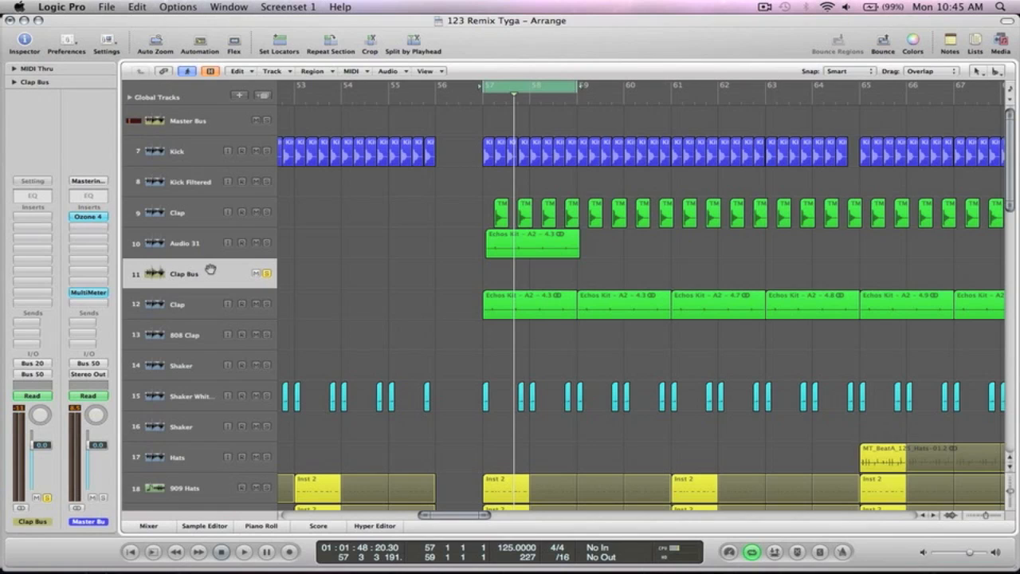
{"action": "left_click", "coordinate": [34, 195]}
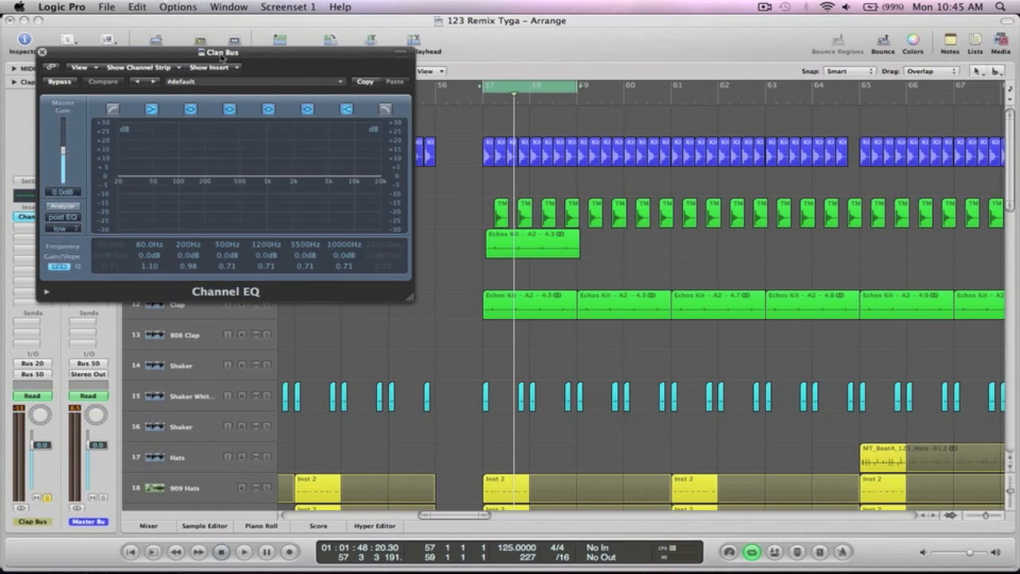
- Enable the EQ analyzer and a low cut at 88 Hz during playback, then close the EQ
{"action": "left_click_drag", "start_coordinate": [242, 56], "coordinate": [275, 28]}
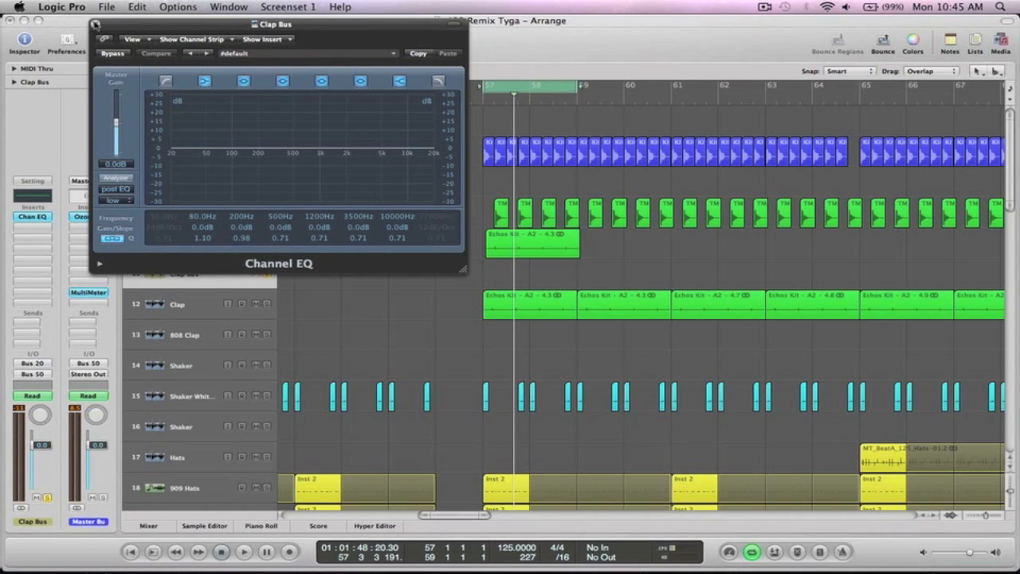
{"action": "left_click", "coordinate": [115, 177]}
{"action": "key", "text": "space"}
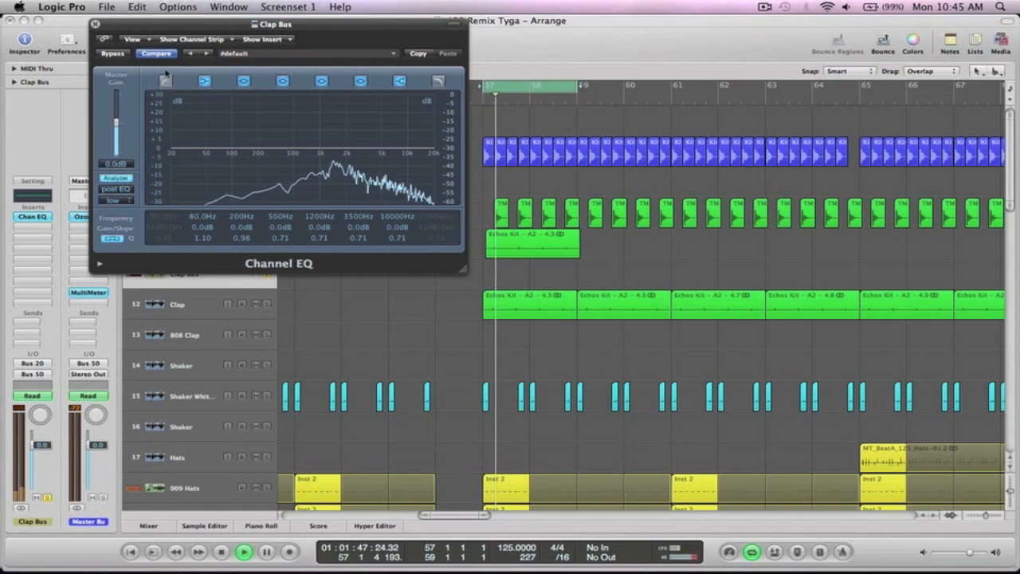
{"action": "left_click", "coordinate": [164, 83]}
{"action": "left_click_drag", "start_coordinate": [161, 217], "coordinate": [160, 170]}
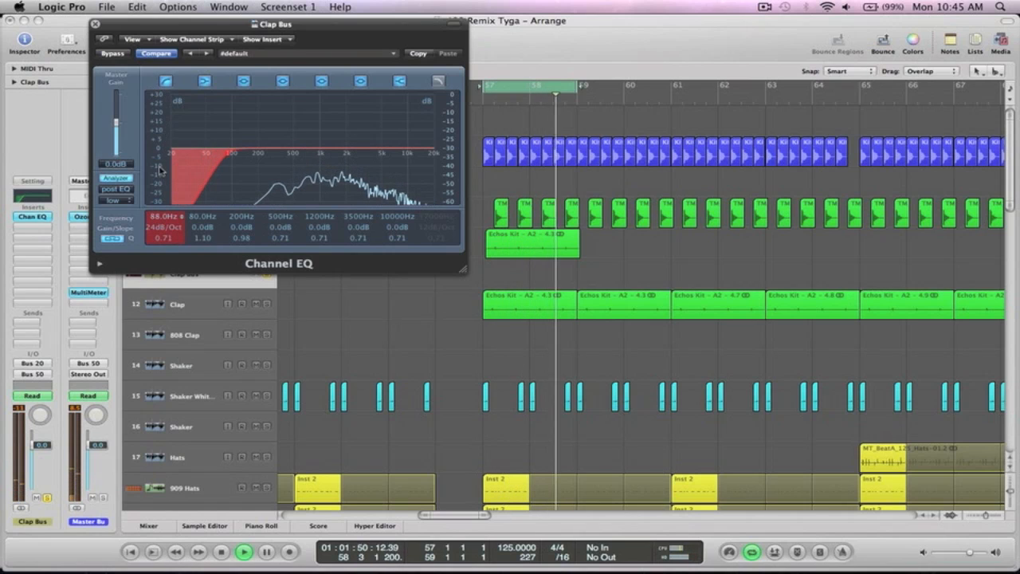
{"action": "left_click", "coordinate": [95, 23]}
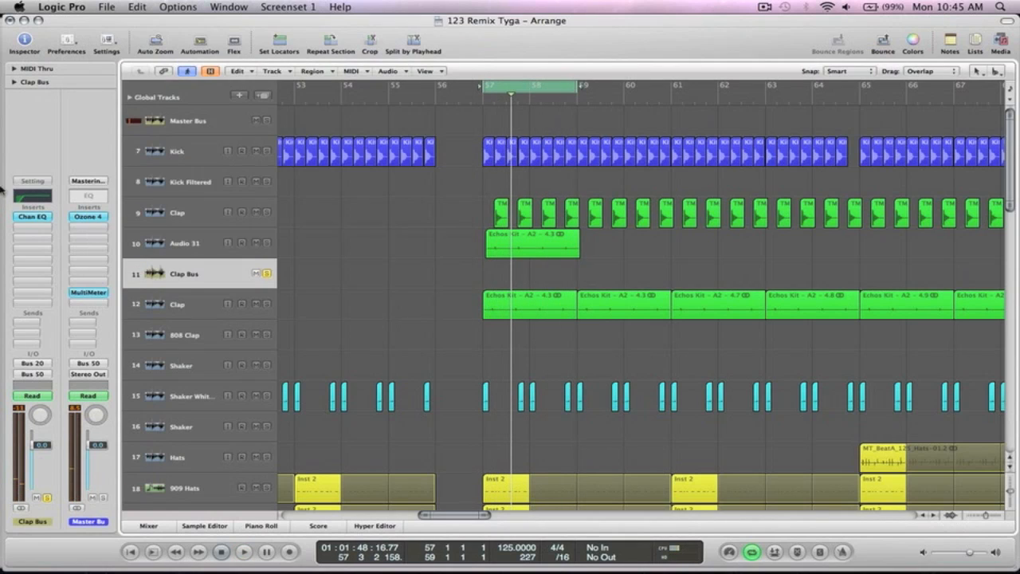
- Reselect the Clap Bus track and insert a stereo Compressor after the Channel EQ
{"action": "left_click", "coordinate": [31, 244]}
{"action": "mouse_move", "coordinate": [36, 275]}
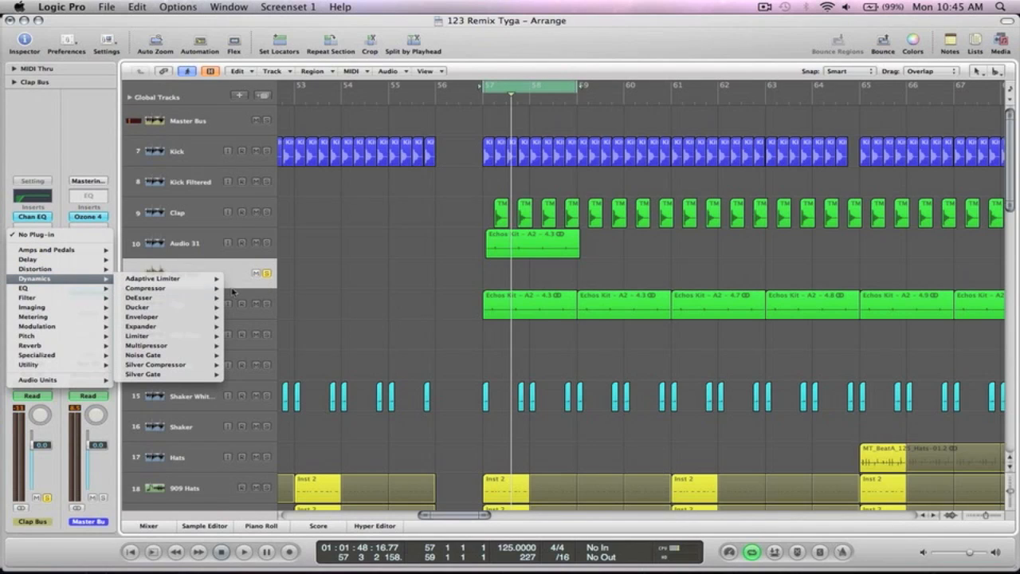
{"action": "left_click", "coordinate": [362, 271]}
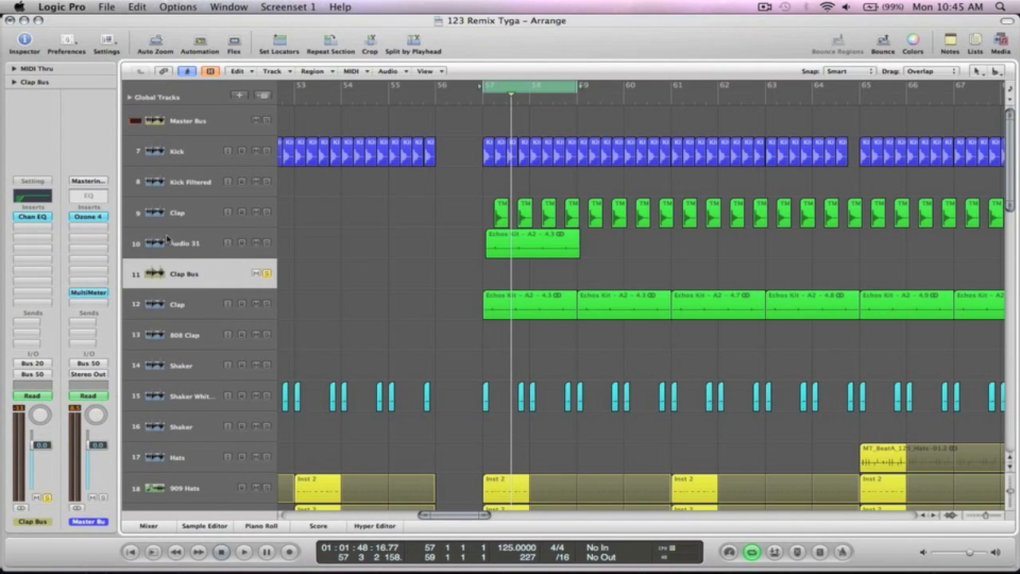
{"action": "left_click", "coordinate": [167, 239]}
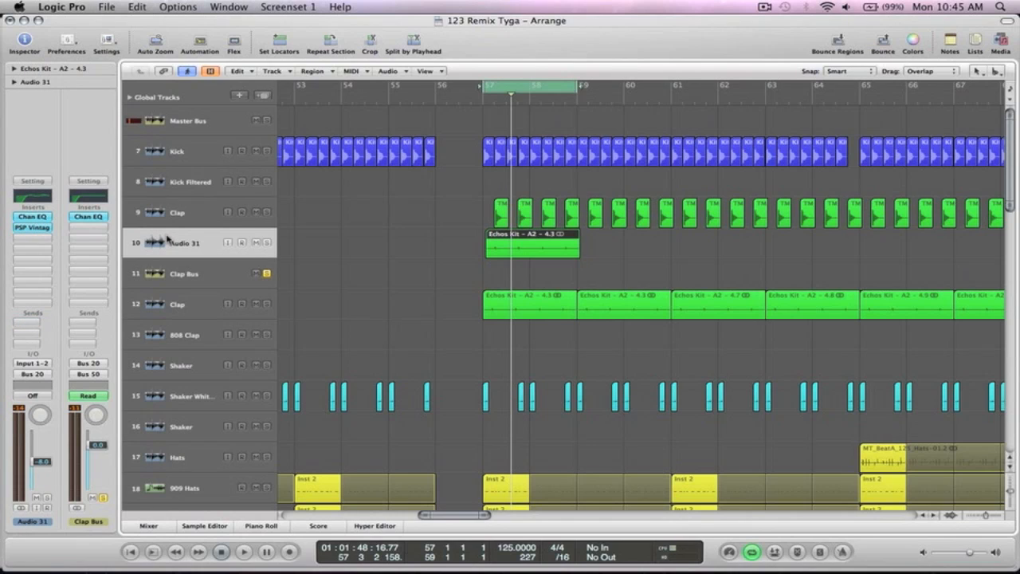
{"action": "key", "text": "Up"}
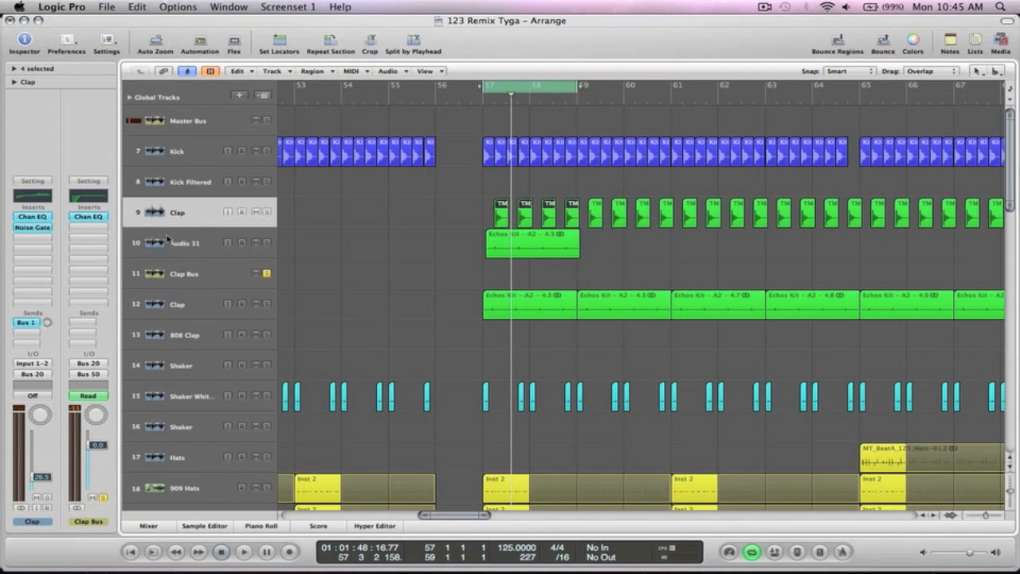
{"action": "key", "text": "Down"}
{"action": "key", "text": "Down"}
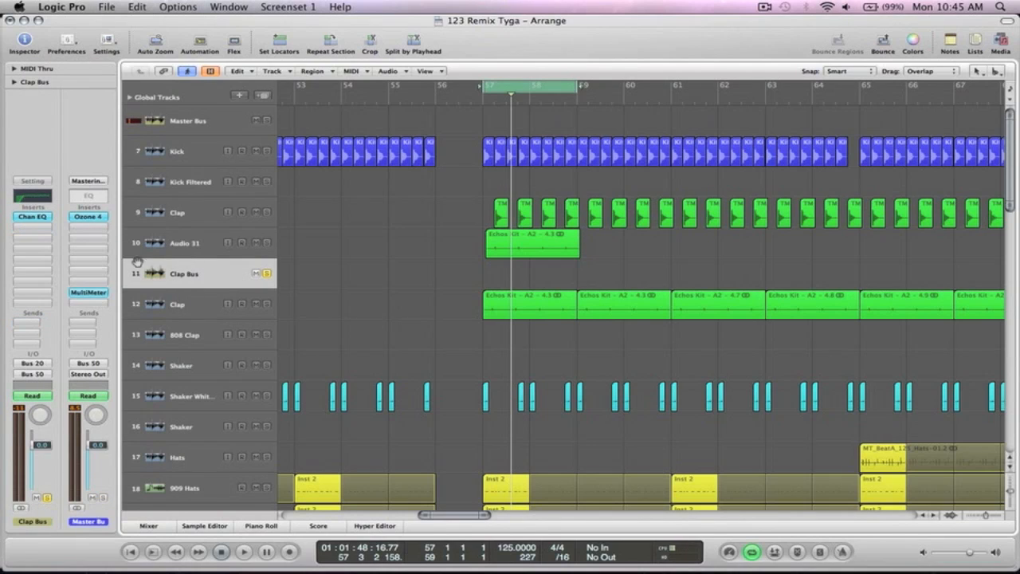
{"action": "left_click", "coordinate": [26, 229]}
{"action": "mouse_move", "coordinate": [40, 267]}
{"action": "mouse_move", "coordinate": [181, 280]}
{"action": "left_click", "coordinate": [246, 276]}
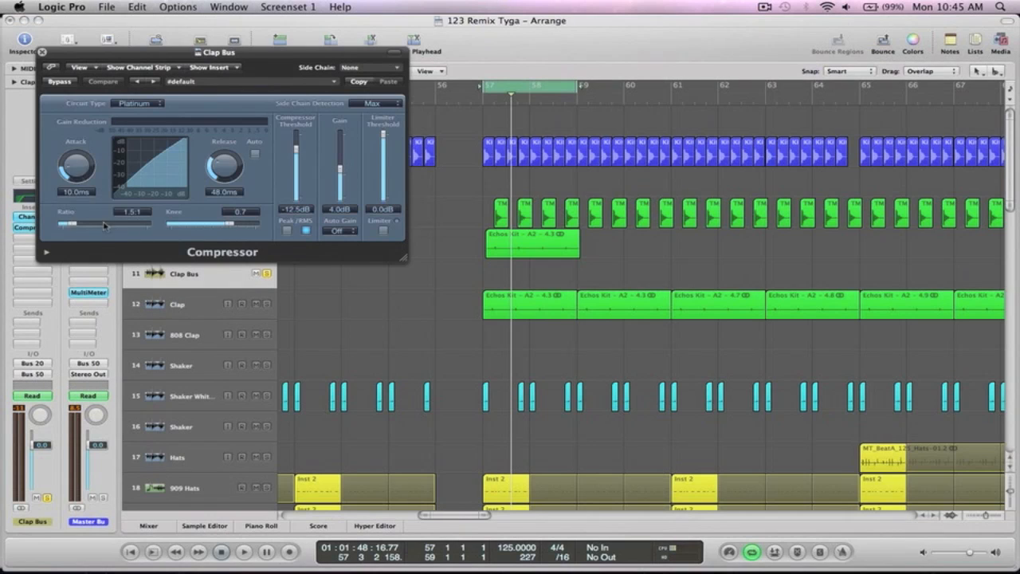
- Set attack 13.5 ms, knee 1.0, ratio 2.1:1, makeup gain 2.0 dB, threshold −24.5 dB
{"action": "left_click_drag", "start_coordinate": [78, 170], "coordinate": [78, 163]}
{"action": "key", "text": "space"}
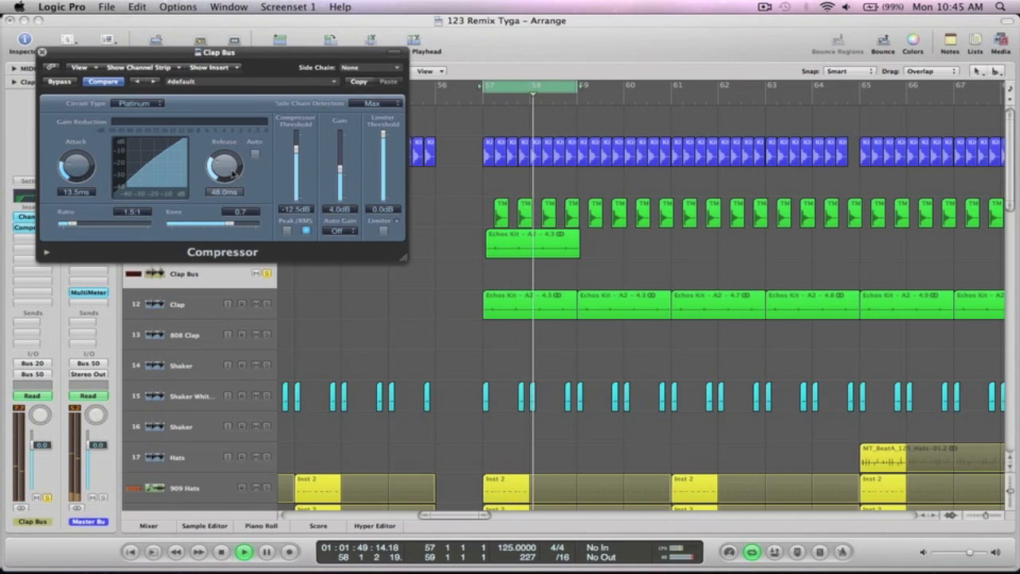
{"action": "left_click_drag", "start_coordinate": [232, 227], "coordinate": [259, 227]}
{"action": "left_click_drag", "start_coordinate": [77, 226], "coordinate": [83, 226]}
{"action": "left_click_drag", "start_coordinate": [339, 168], "coordinate": [341, 179]}
{"action": "left_click_drag", "start_coordinate": [296, 151], "coordinate": [344, 176]}
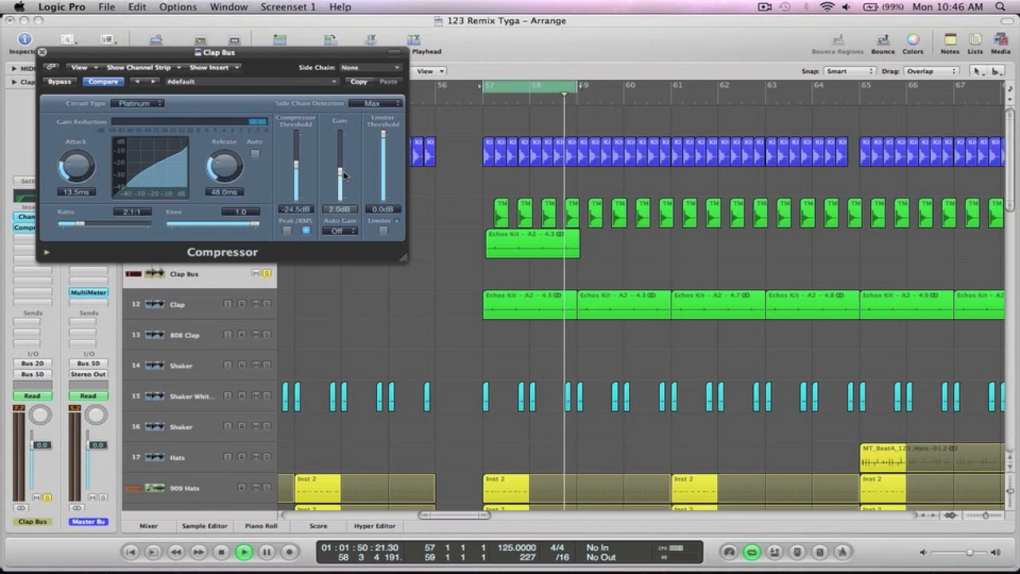
- Compare the compressed sound via Bypass, stop playback, and close the Compressor
{"action": "left_click", "coordinate": [59, 82]}
{"action": "left_click", "coordinate": [59, 83]}
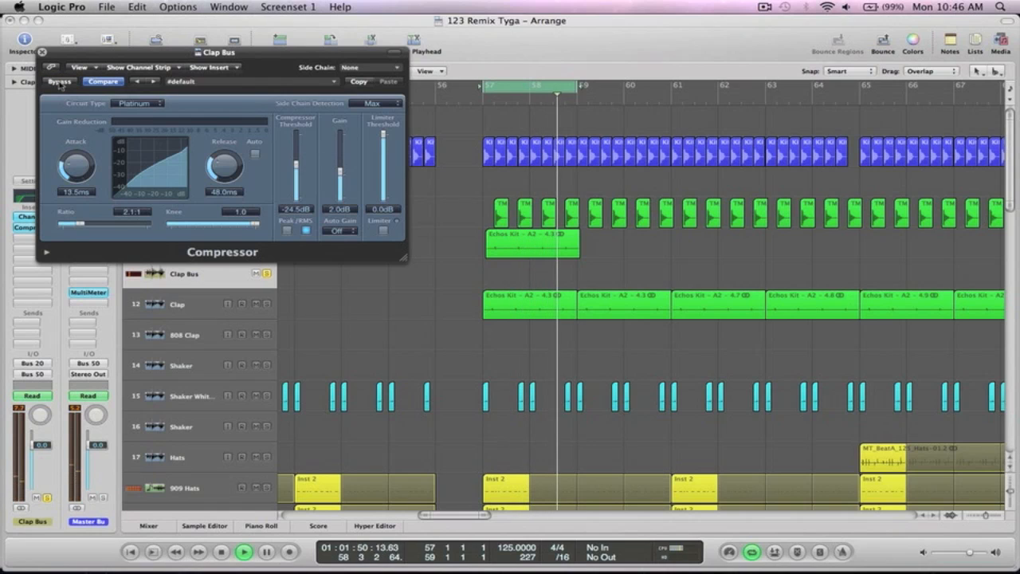
{"action": "key", "text": "space"}
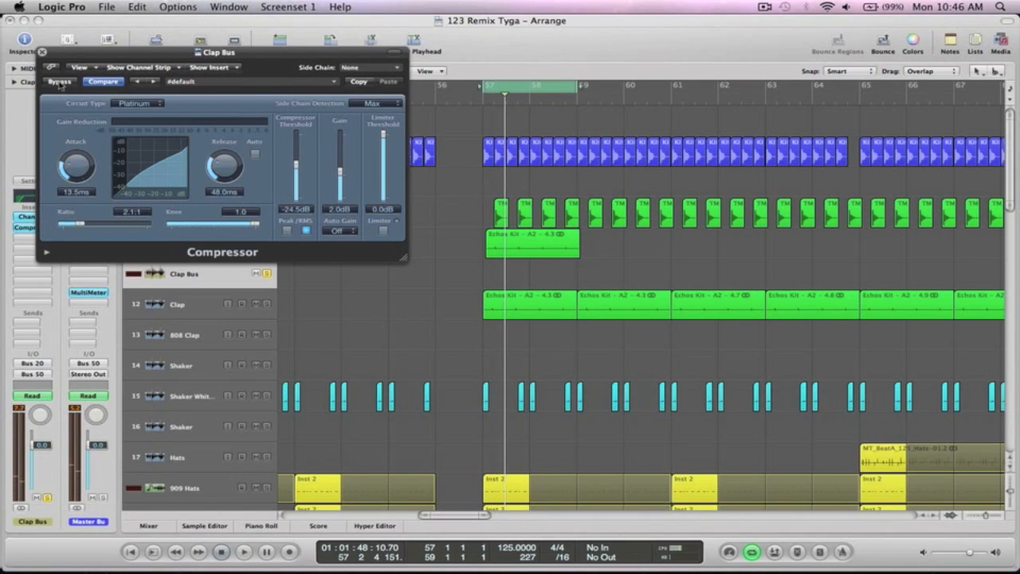
{"action": "left_click", "coordinate": [42, 51]}
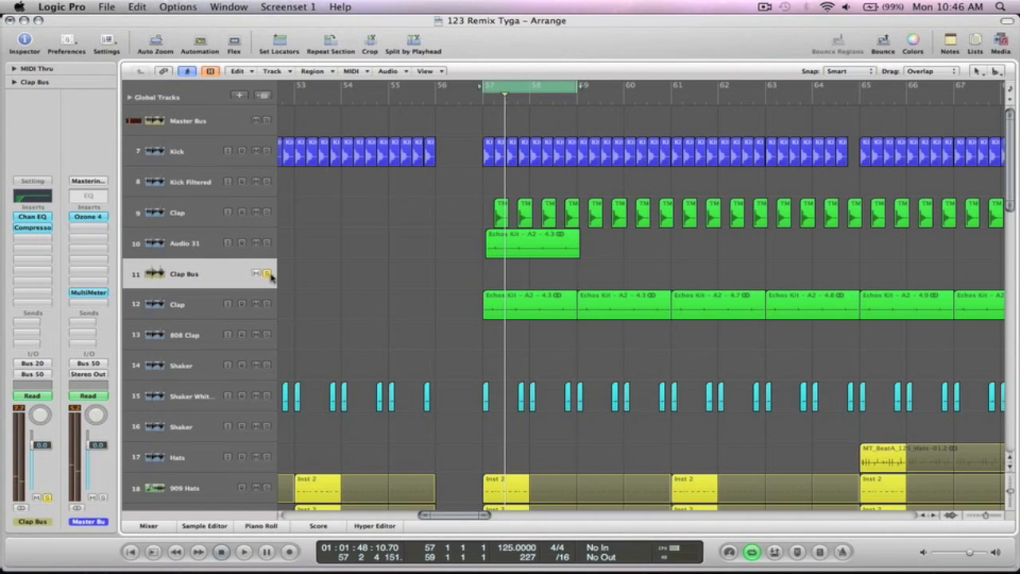
- Mute Clap track 12 and play, toggling the Clap Bus Compressor off and back on
{"action": "left_click", "coordinate": [255, 305]}
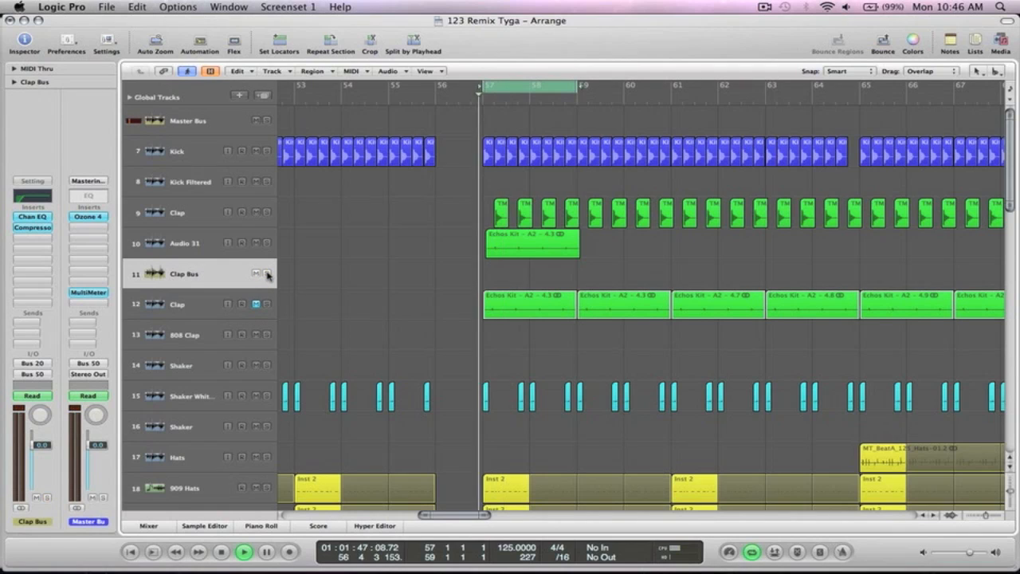
{"action": "key", "text": "space"}
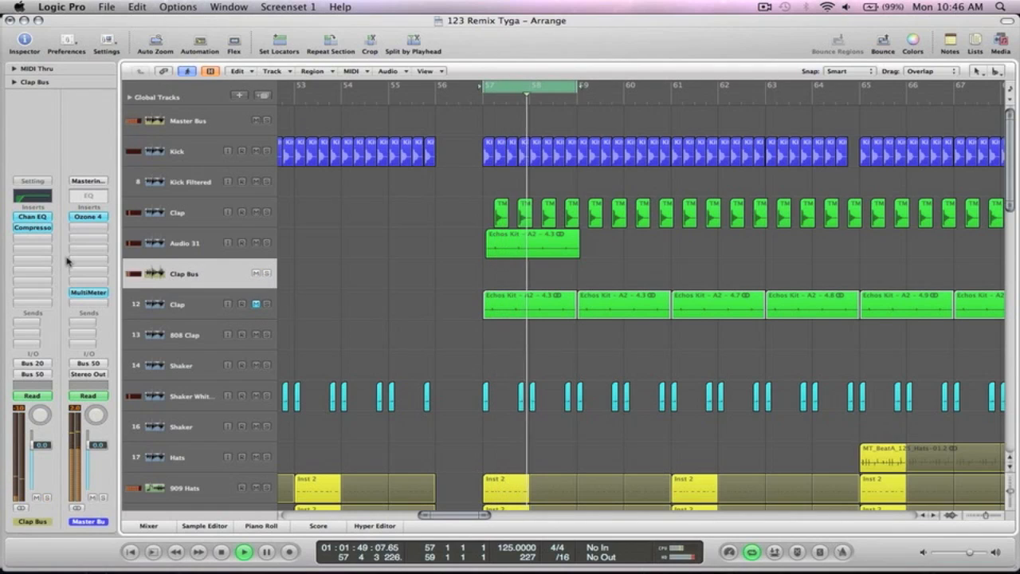
{"action": "left_click", "coordinate": [37, 230], "text": "alt"}
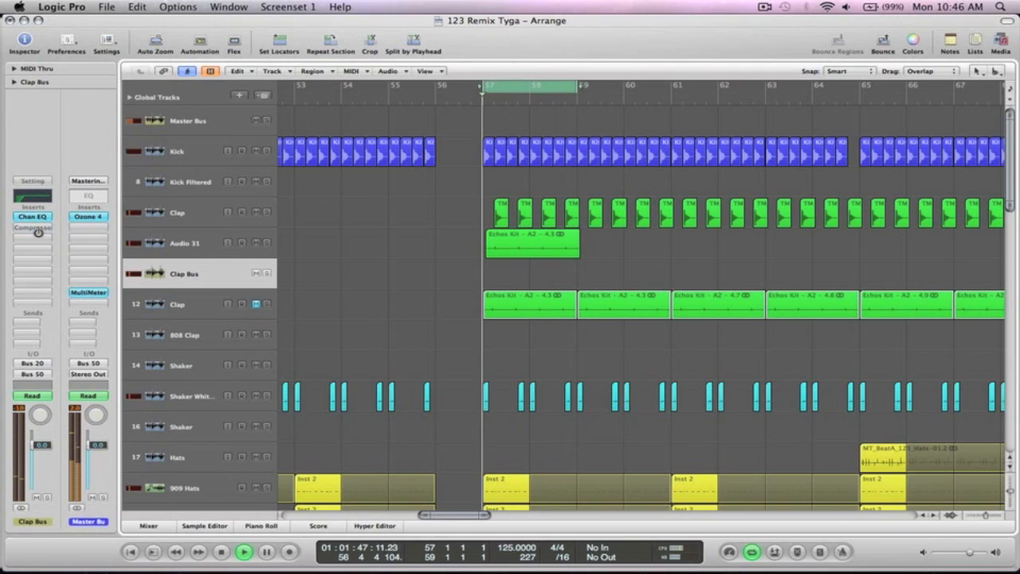
{"action": "left_click", "coordinate": [37, 230], "text": "alt"}
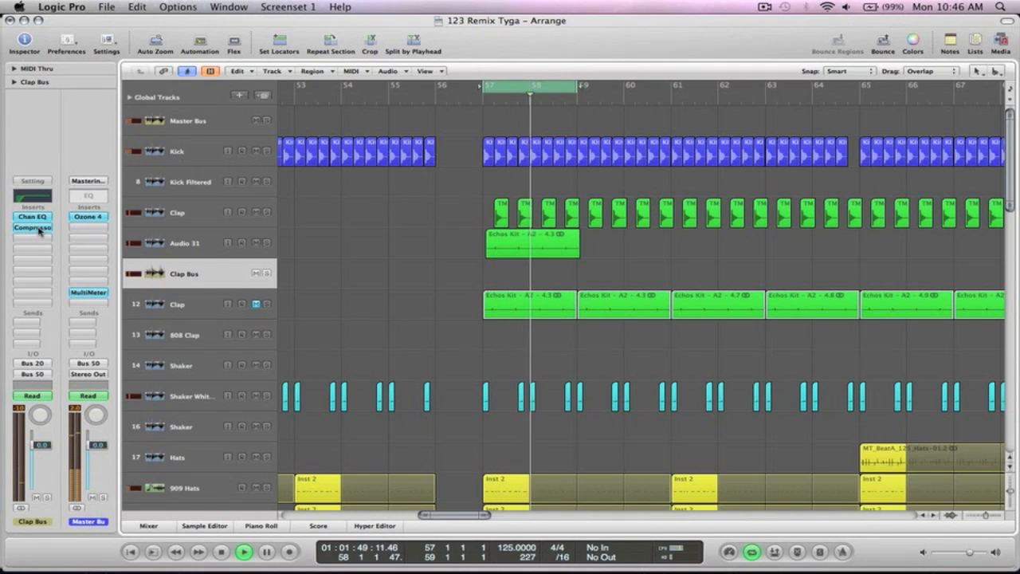
{"action": "key", "text": "space"}
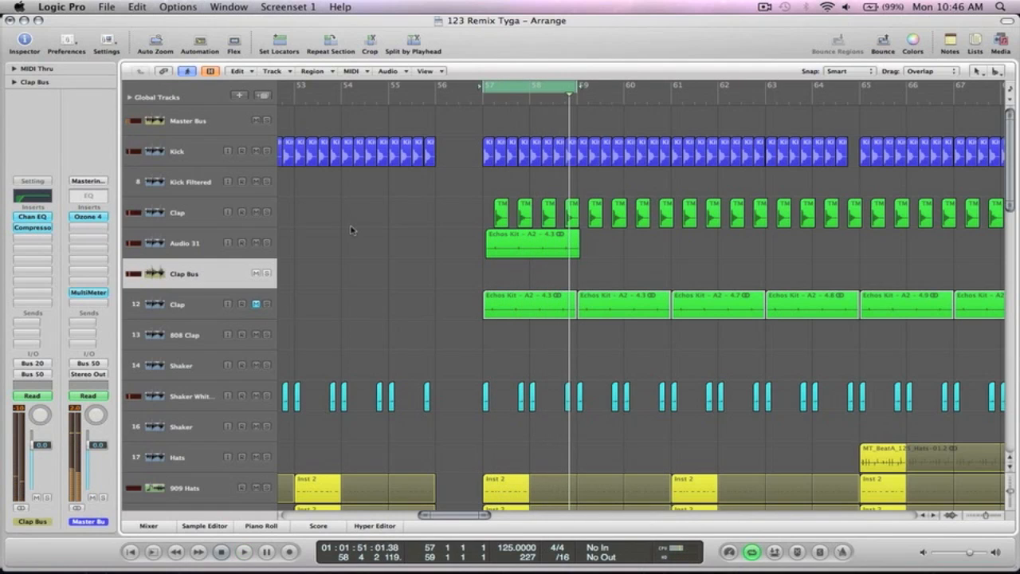
{"action": "key", "text": "z"}
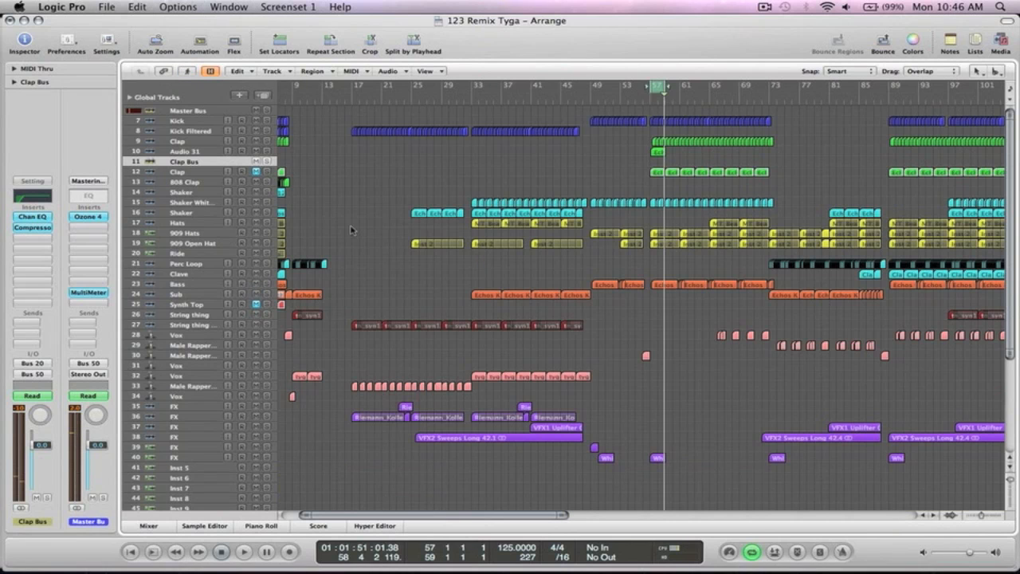
{"action": "left_click_drag", "start_coordinate": [773, 209], "coordinate": [605, 108]}
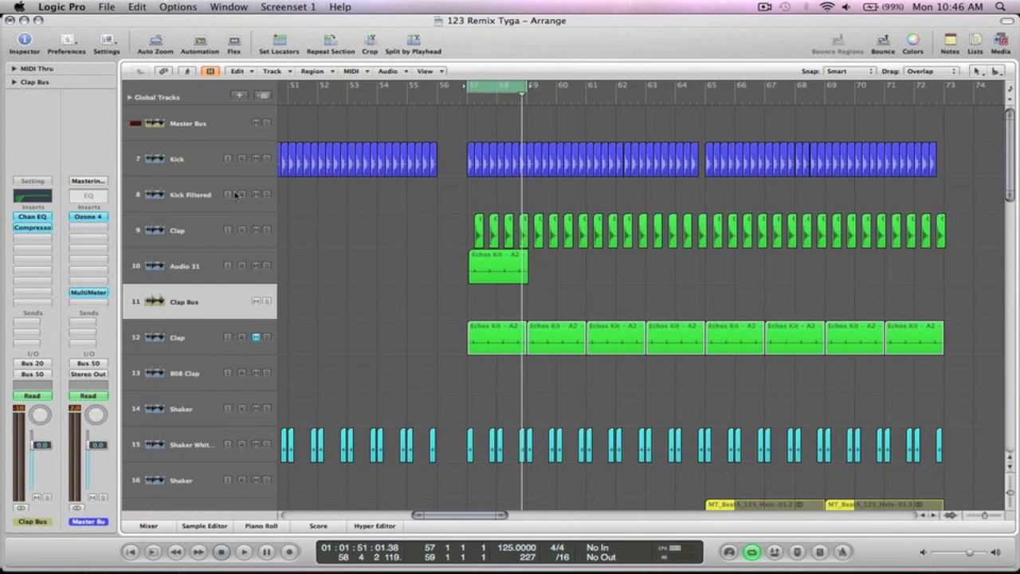
{"action": "left_click", "coordinate": [174, 230]}
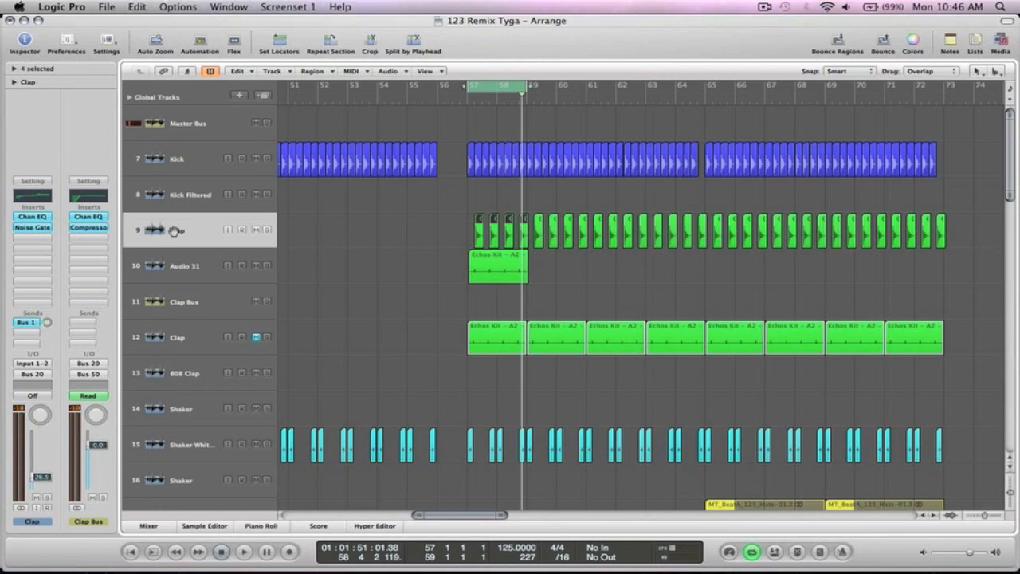
{"action": "key", "text": "Down"}
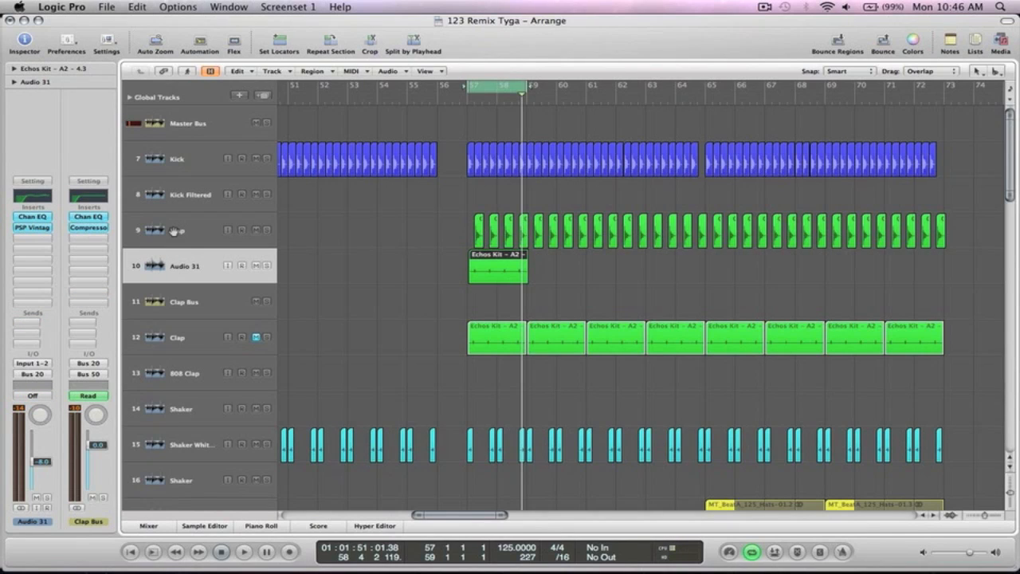
{"action": "key", "text": "Up"}
{"action": "key", "text": "Down"}
{"action": "key", "text": "Up"}
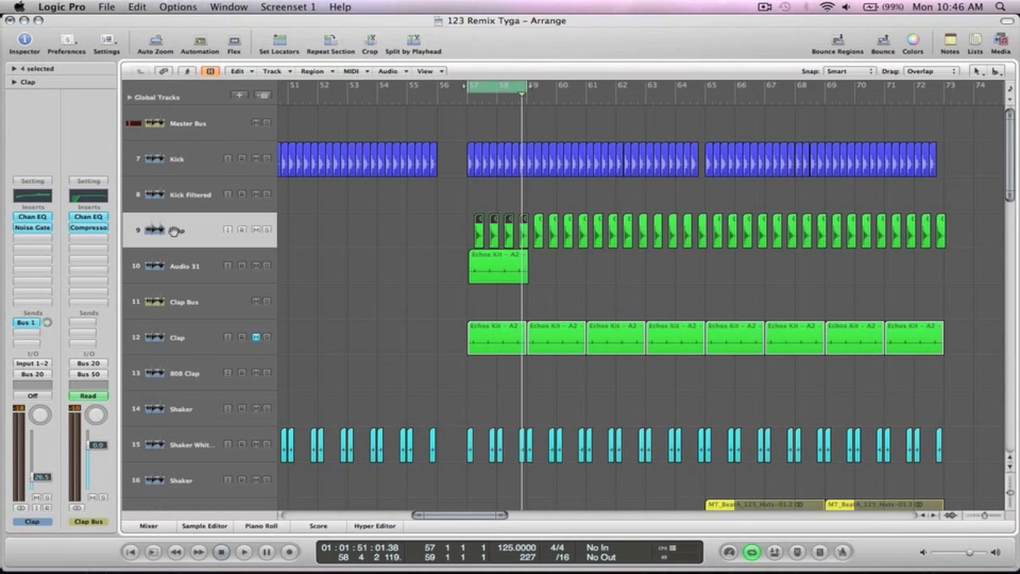
{"action": "key", "text": "Down"}
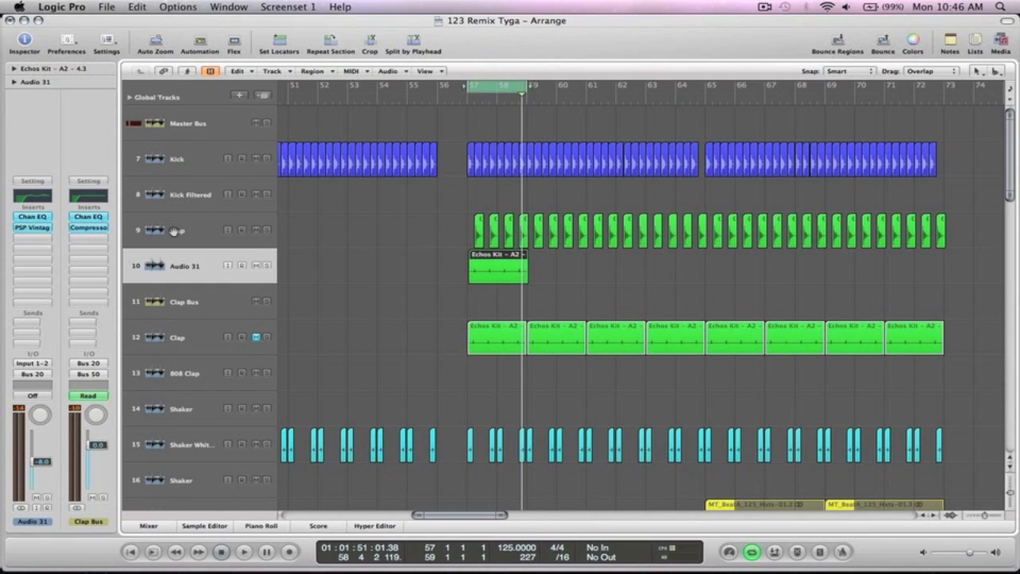
{"action": "key", "text": "z"}
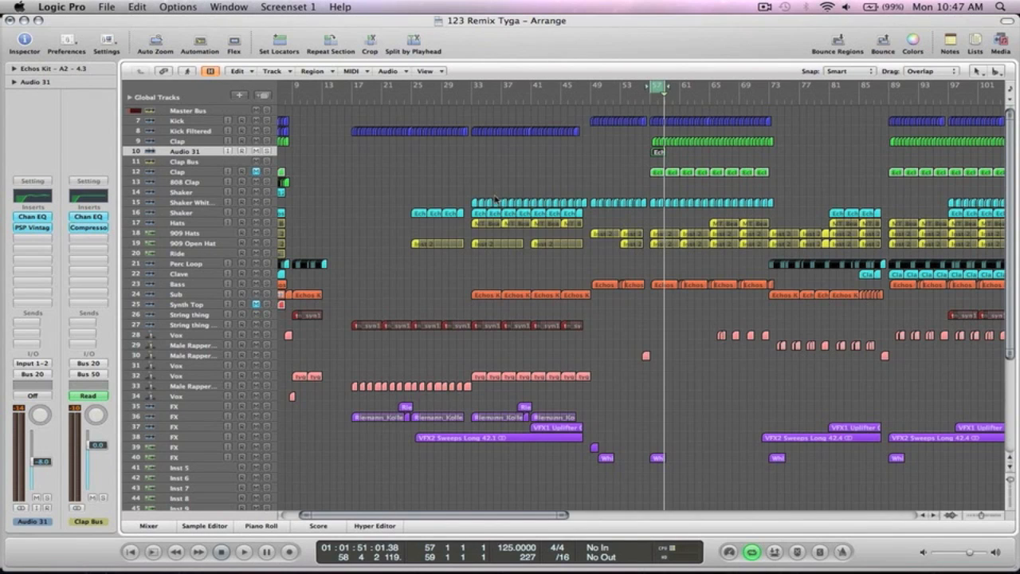
{"action": "left_click", "coordinate": [541, 168]}
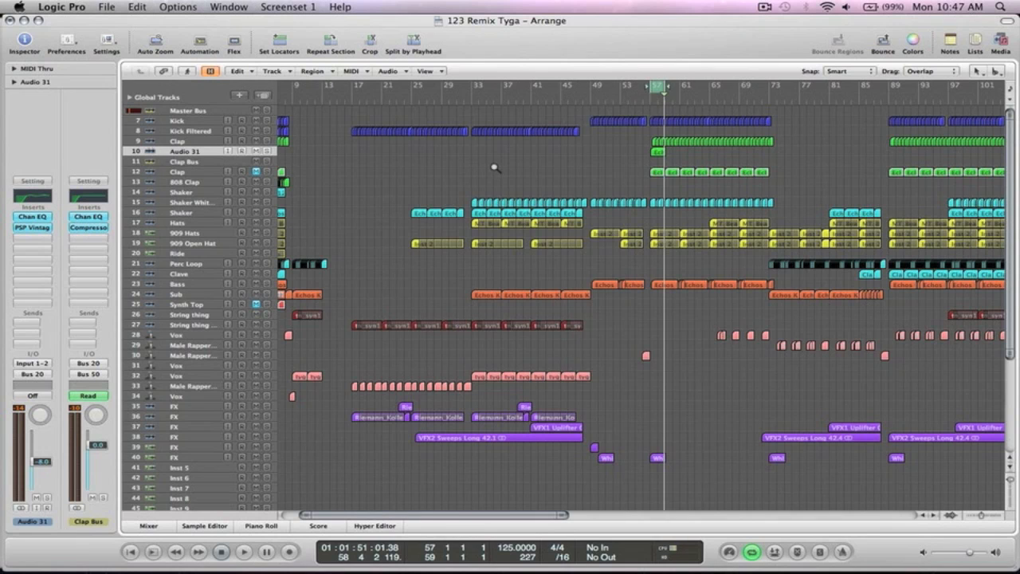
- Zoom out horizontally and turn off cycle playback
{"action": "key", "text": "ctrl+alt+Left"}
{"action": "key", "text": "ctrl+alt+Left"}
{"action": "key", "text": "ctrl+alt+Left"}
{"action": "key", "text": "ctrl+alt+Left"}
{"action": "key", "text": "ctrl+alt+Left"}
{"action": "left_click_drag", "start_coordinate": [463, 87], "coordinate": [479, 87]}
{"action": "left_click", "coordinate": [469, 89]}
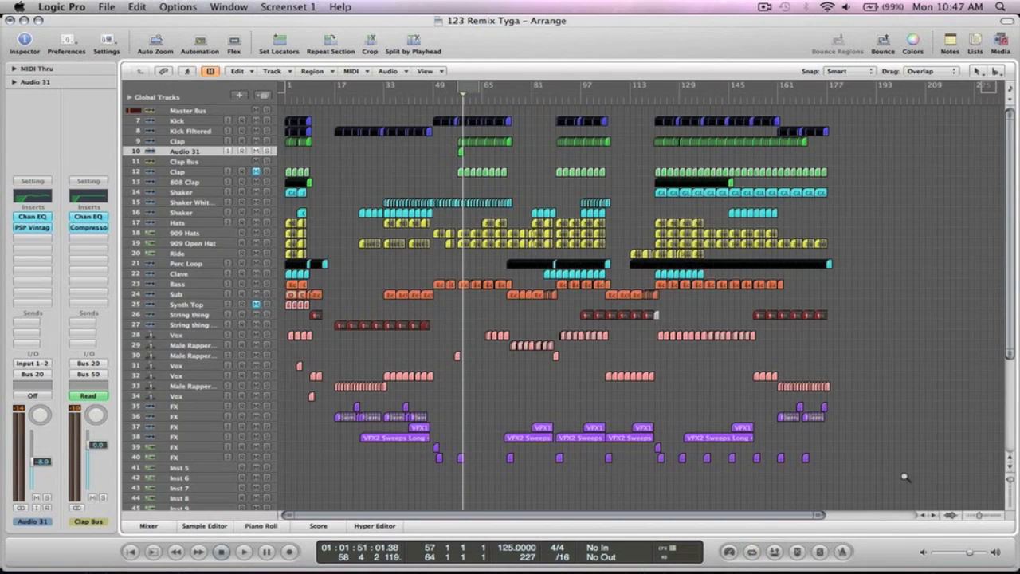
- Select FX tracks 35 through 40 together and show the Mixer
{"action": "left_click_drag", "start_coordinate": [889, 488], "coordinate": [309, 390]}
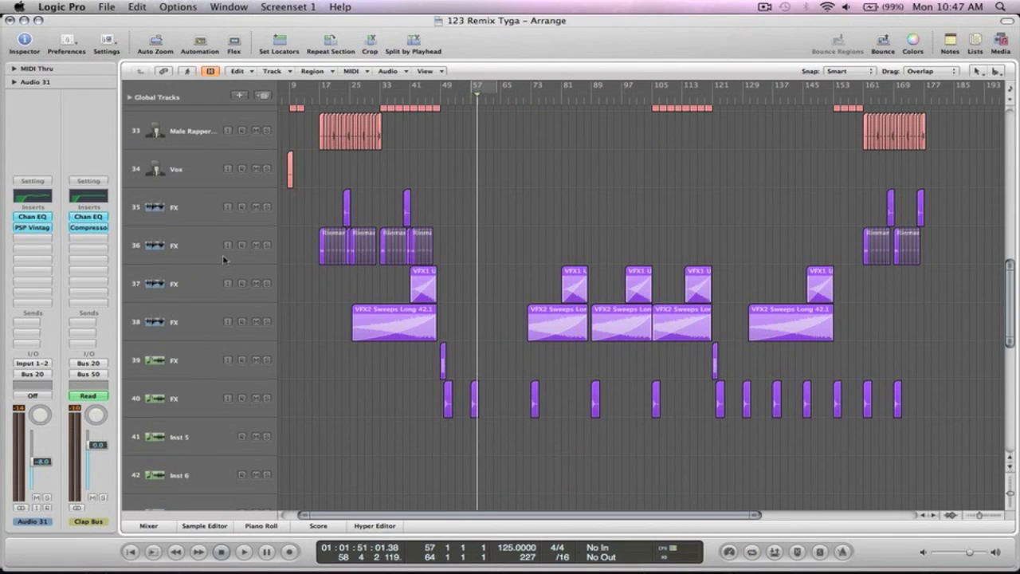
{"action": "left_click", "coordinate": [189, 220]}
{"action": "left_click", "coordinate": [186, 259]}
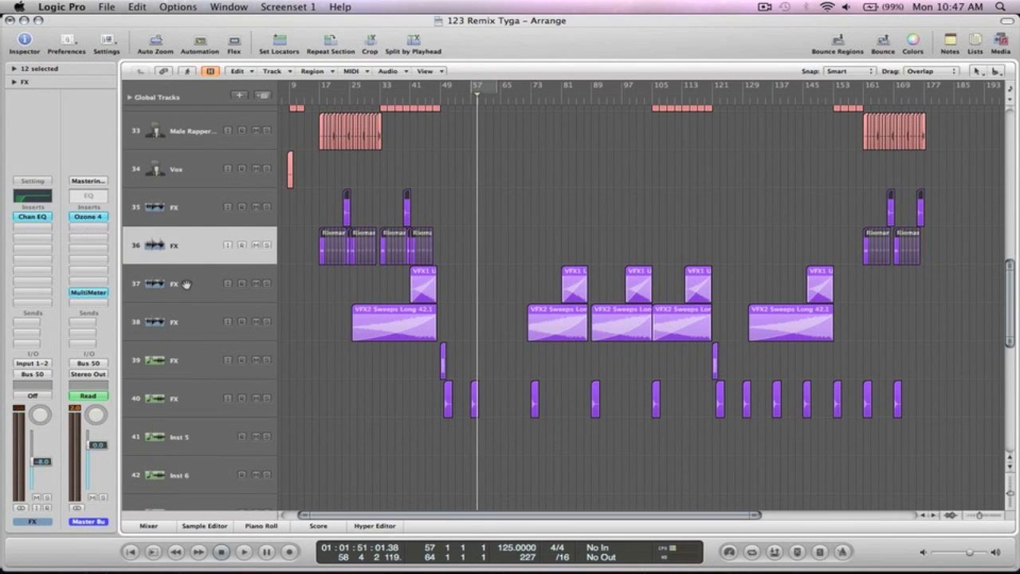
{"action": "left_click", "coordinate": [187, 285]}
{"action": "left_click", "coordinate": [186, 319]}
{"action": "left_click", "coordinate": [186, 365]}
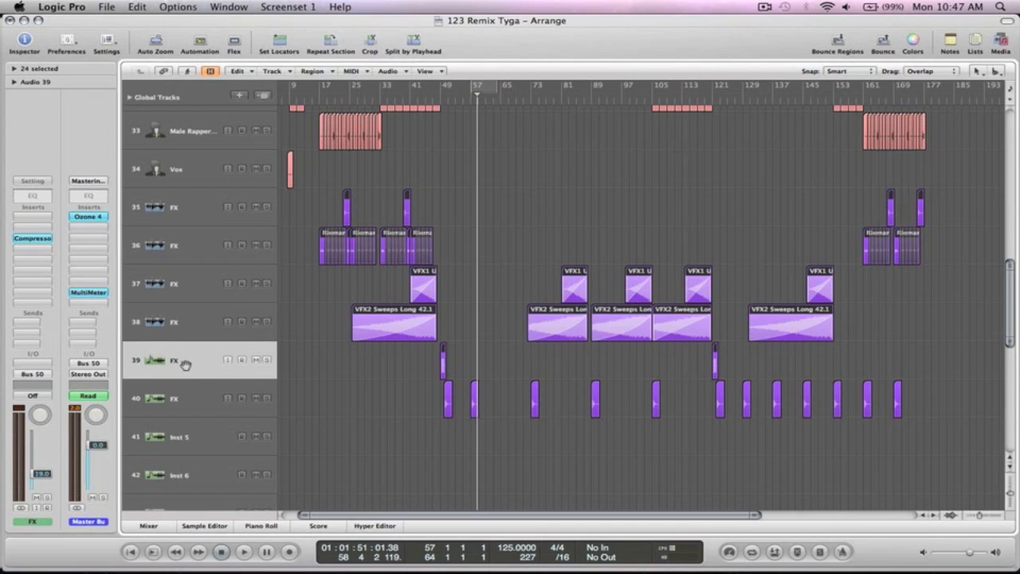
{"action": "left_click", "coordinate": [185, 402]}
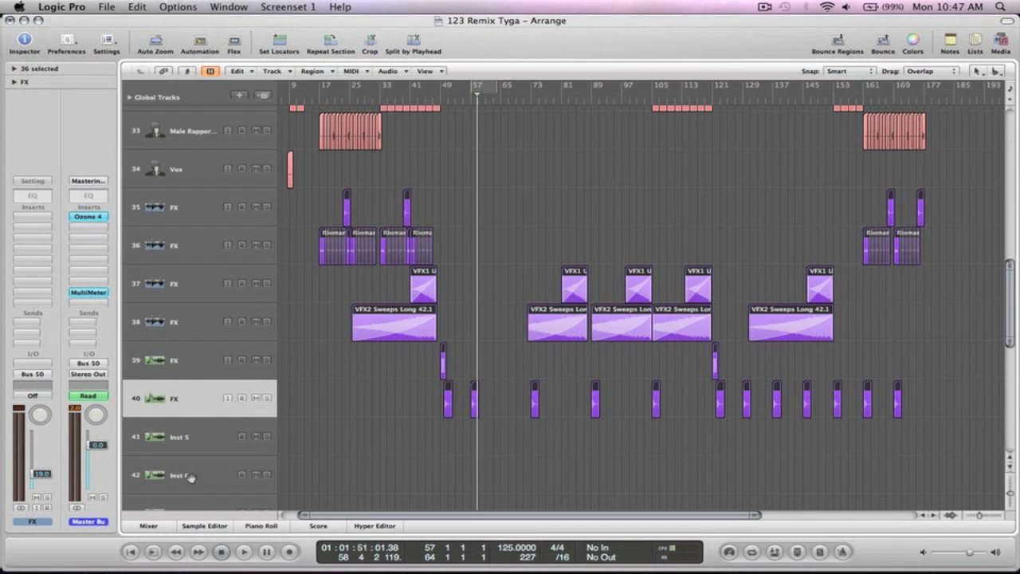
{"action": "left_click", "coordinate": [150, 526]}
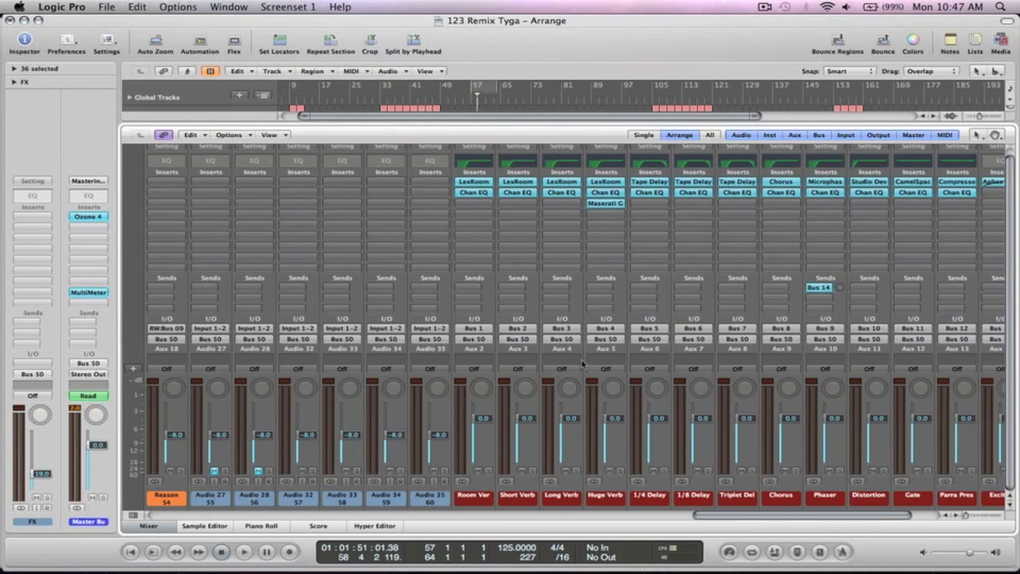
- Route the outputs of the selected FX tracks to Bus 25
{"action": "scroll", "coordinate": [582, 364], "scroll_direction": "left", "scroll_amount": 20}
{"action": "scroll", "coordinate": [582, 364], "scroll_direction": "right", "scroll_amount": 3}
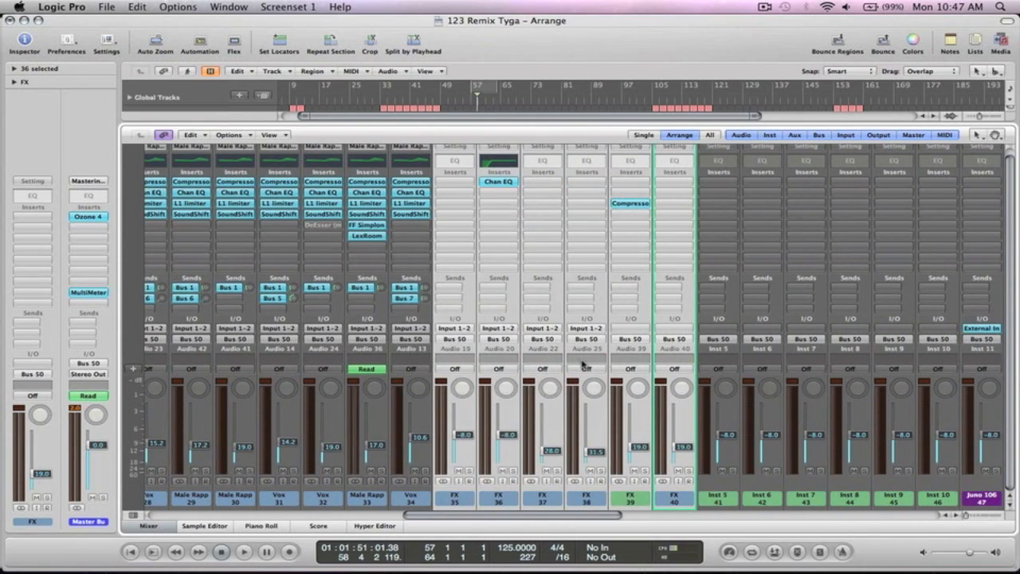
{"action": "left_click", "coordinate": [464, 343]}
{"action": "mouse_move", "coordinate": [467, 381]}
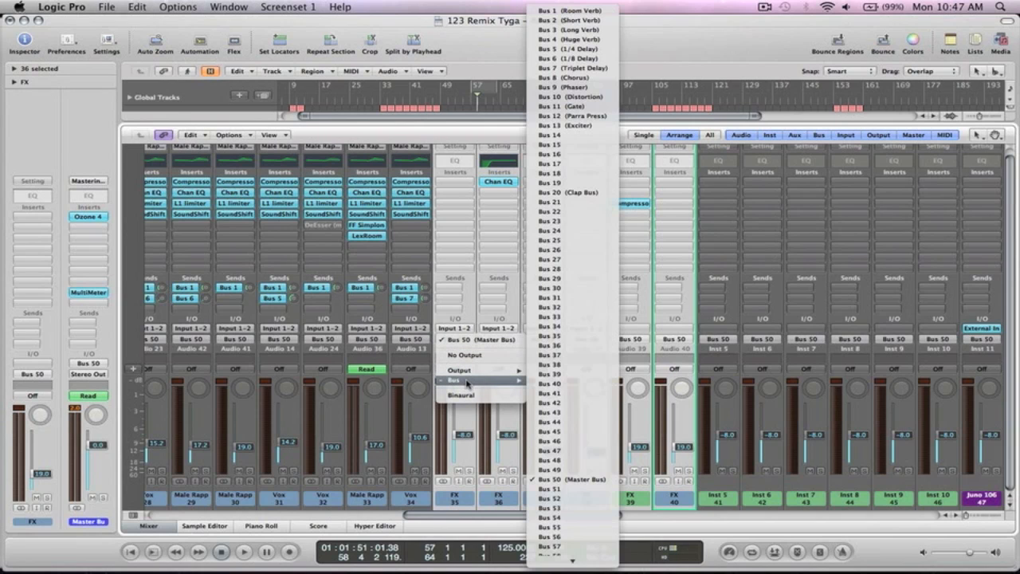
{"action": "left_click", "coordinate": [583, 248]}
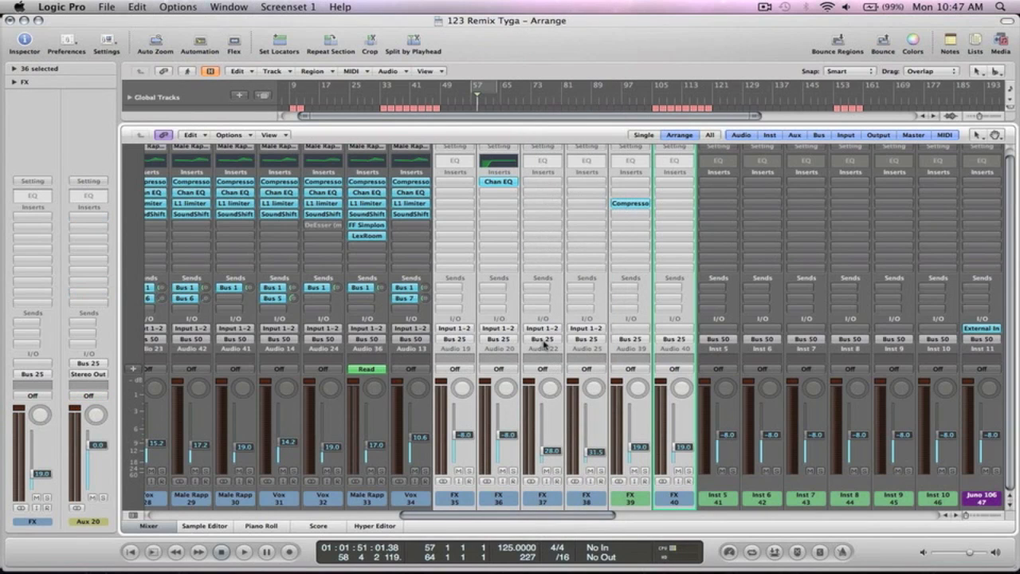
- Send Aux 20's output to the Master Bus (Bus 50) and rename it 'FX BUs'
{"action": "scroll", "coordinate": [546, 341], "scroll_direction": "right", "scroll_amount": 10}
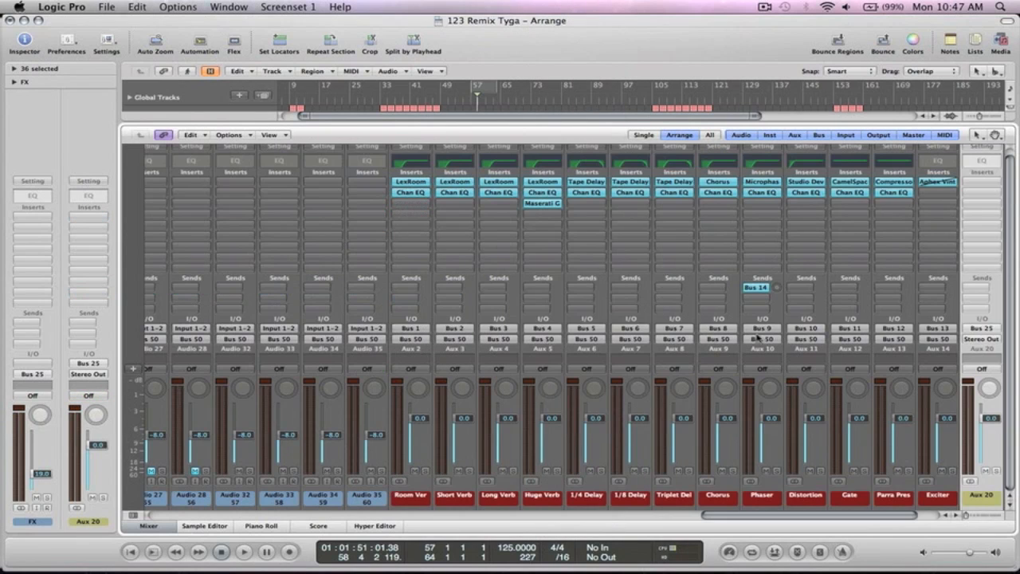
{"action": "left_click", "coordinate": [978, 340]}
{"action": "mouse_move", "coordinate": [928, 381]}
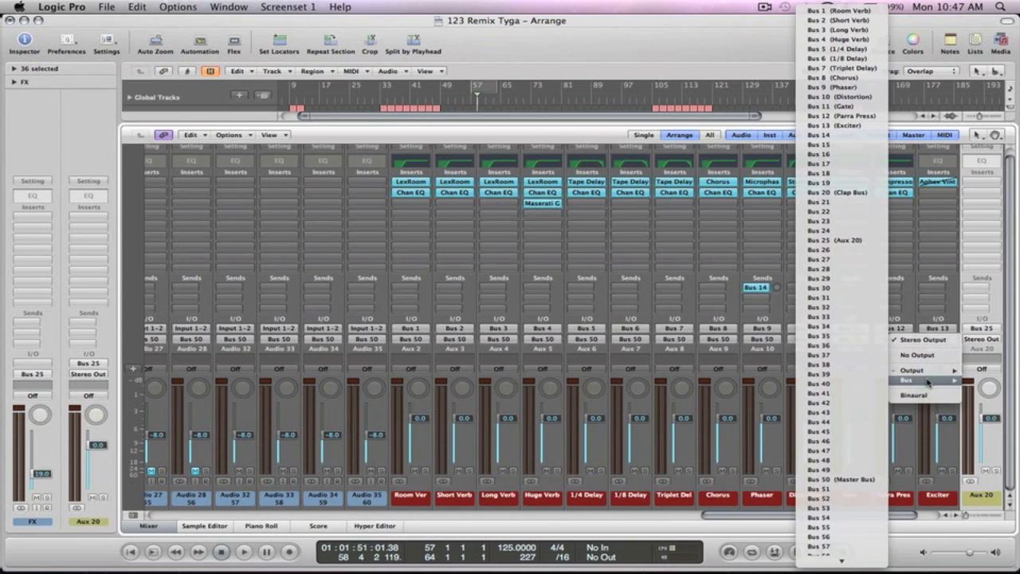
{"action": "left_click", "coordinate": [850, 480]}
{"action": "double_click", "coordinate": [982, 495]}
{"action": "type", "text": "FX BUs"}
{"action": "key", "text": "Return"}
- Set FX BUs automation to Read, close the Mixer and zoom back out
{"action": "left_click", "coordinate": [985, 369]}
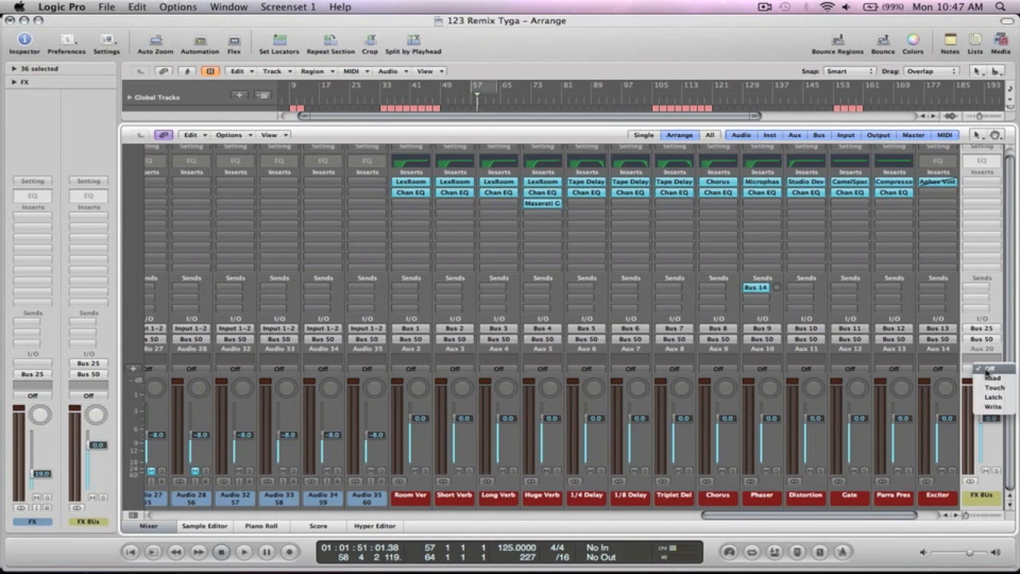
{"action": "left_click", "coordinate": [993, 378]}
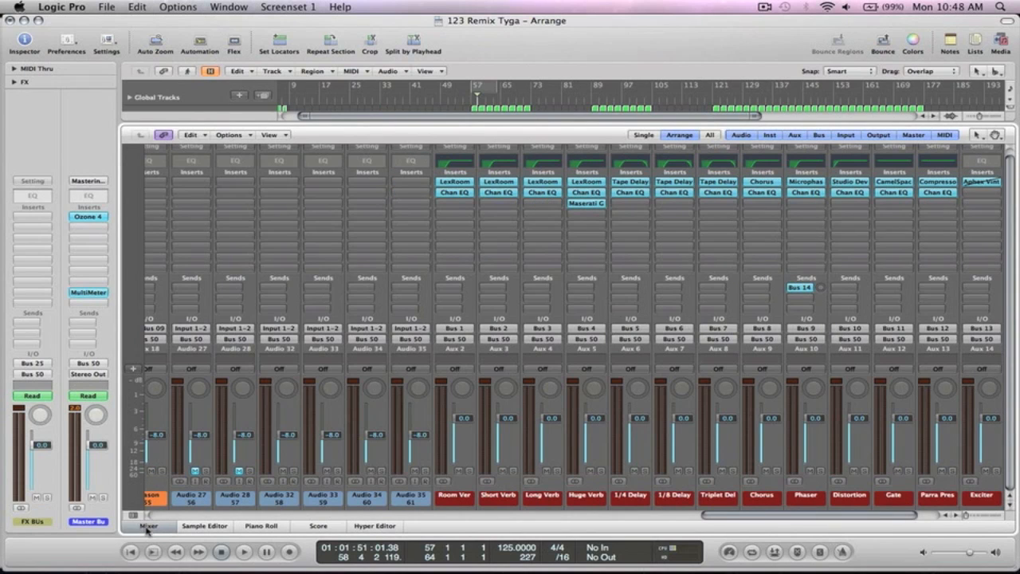
{"action": "left_click", "coordinate": [148, 525]}
{"action": "left_click", "coordinate": [428, 383], "text": "ctrl+alt"}
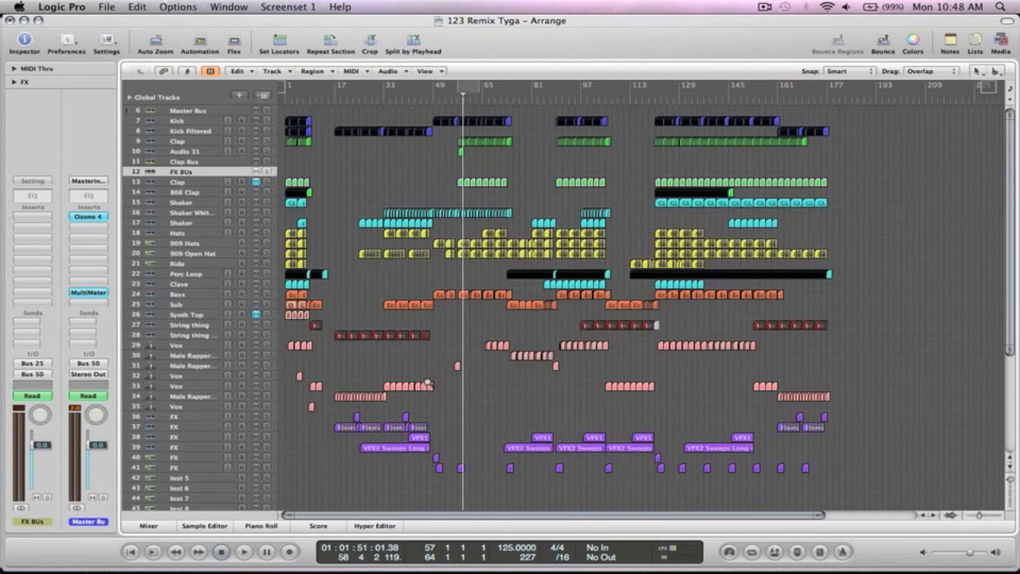
- Move the FX BUs track below track 40 and reselect FX tracks 35–40
{"action": "scroll", "coordinate": [428, 385], "scroll_direction": "down", "scroll_amount": 5}
{"action": "scroll", "coordinate": [249, 385], "scroll_direction": "up", "scroll_amount": 5}
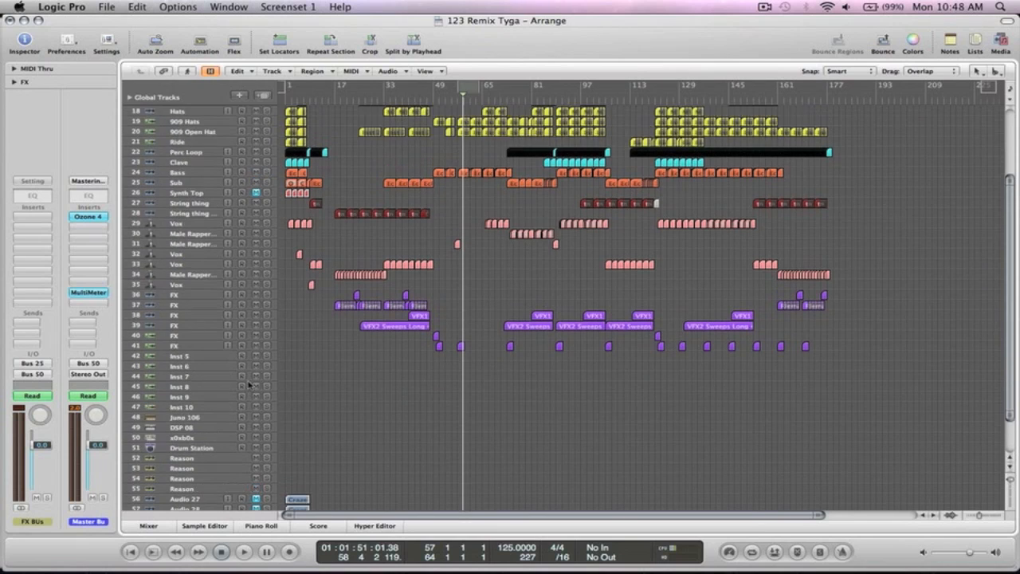
{"action": "left_click_drag", "start_coordinate": [150, 171], "coordinate": [147, 472]}
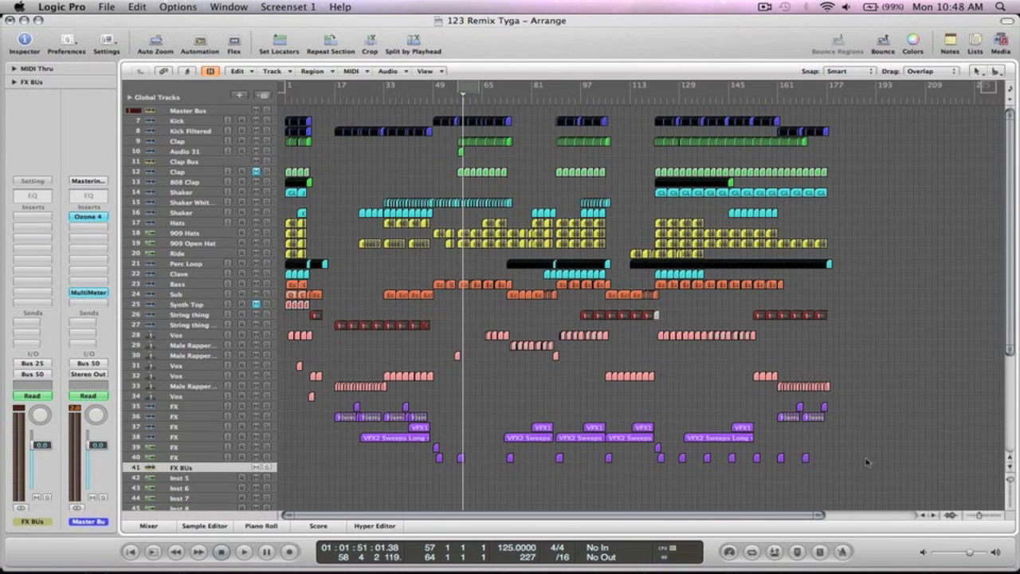
{"action": "left_click_drag", "start_coordinate": [859, 501], "coordinate": [295, 387]}
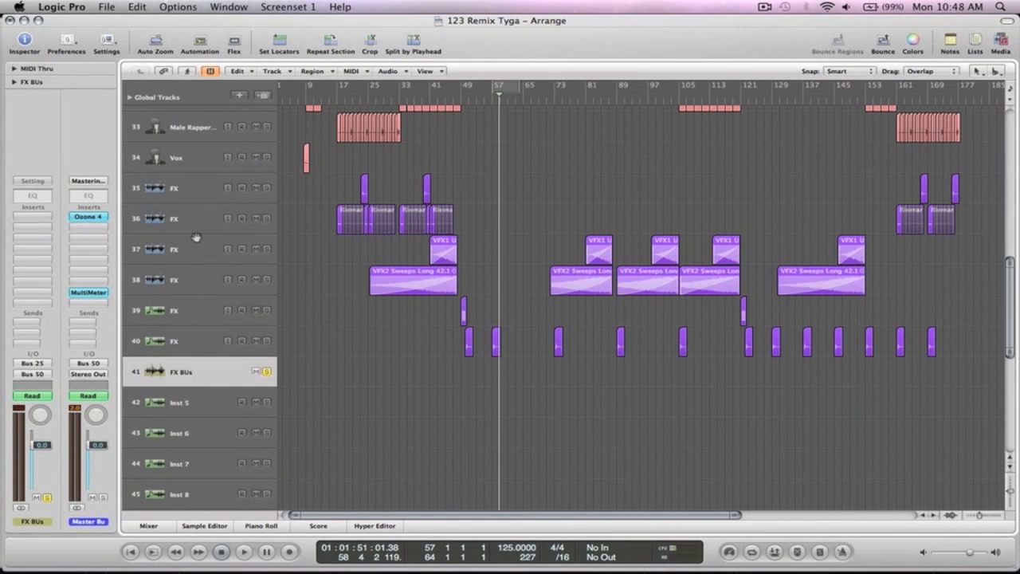
{"action": "left_click", "coordinate": [181, 199]}
{"action": "key", "text": "Down"}
{"action": "key", "text": "Down"}
{"action": "key", "text": "Down"}
{"action": "key", "text": "Down"}
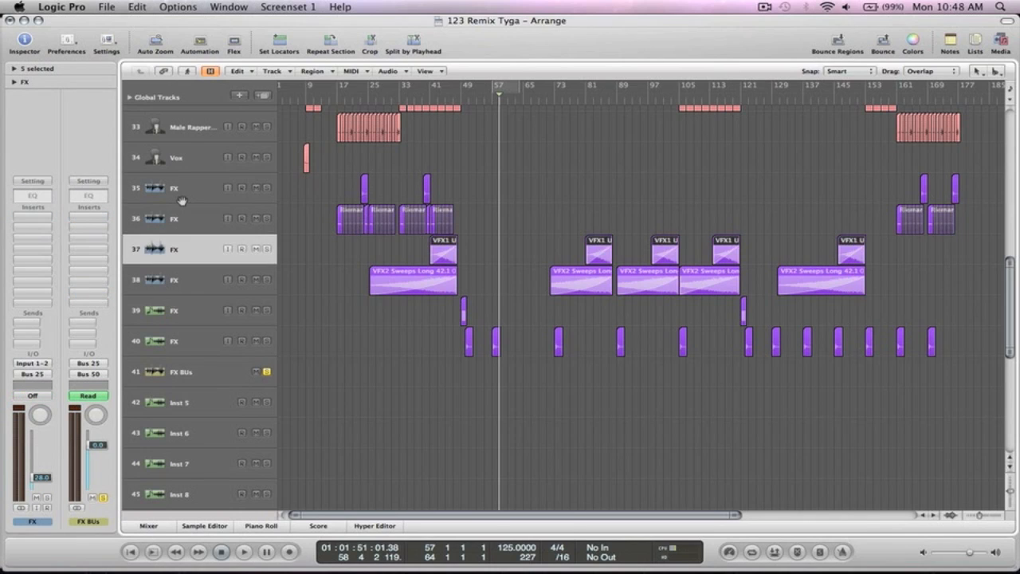
{"action": "key", "text": "Down"}
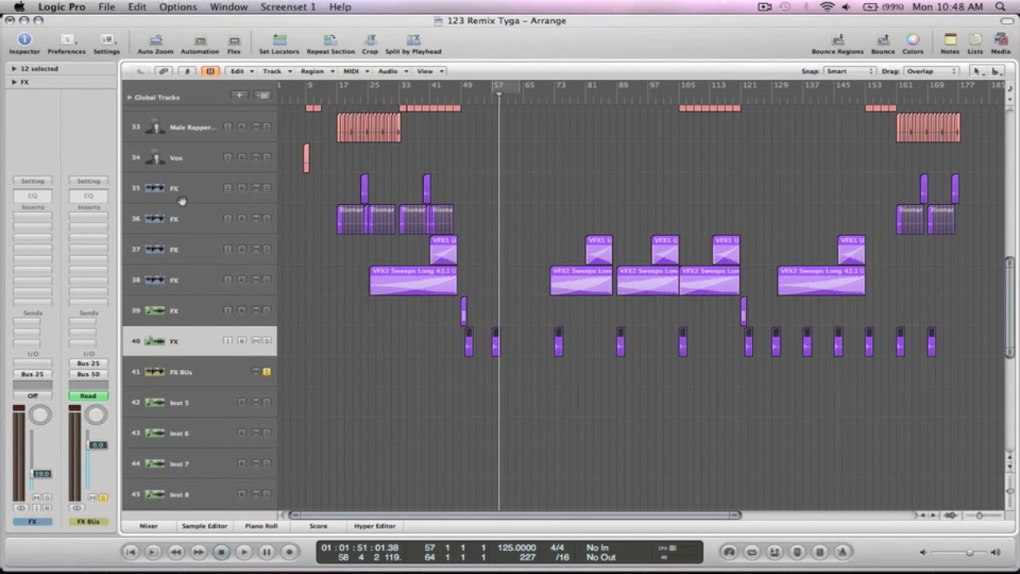
- Set a cycle range over bars 74 to 89 and start playback
{"action": "left_click_drag", "start_coordinate": [844, 430], "coordinate": [510, 231]}
{"action": "left_click_drag", "start_coordinate": [420, 92], "coordinate": [531, 95]}
{"action": "key", "text": "space"}
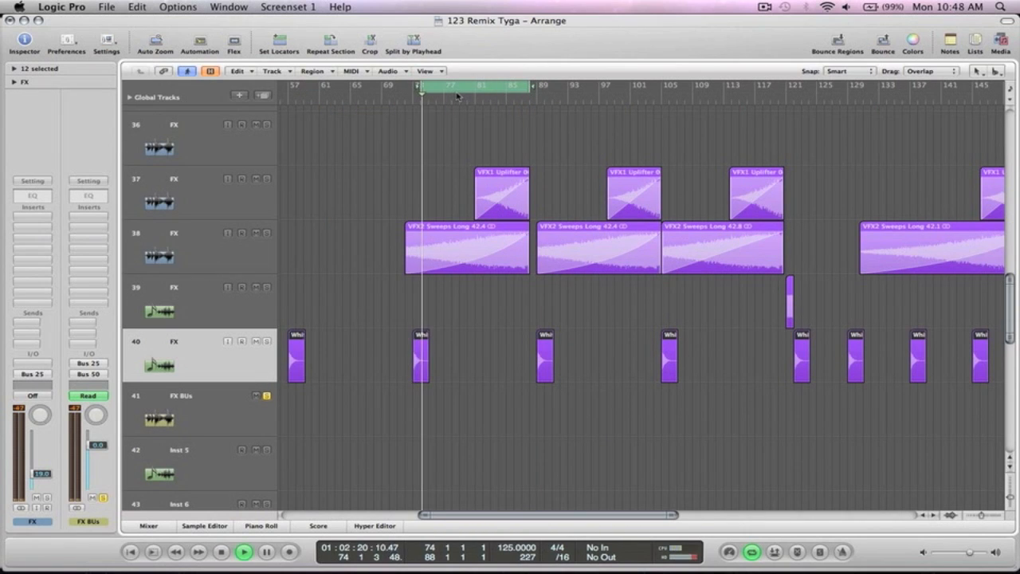
- On FX BUs, turn on the Channel EQ analyzer and add a 48 dB/Oct low cut at ~142 Hz
{"action": "left_click", "coordinate": [180, 398]}
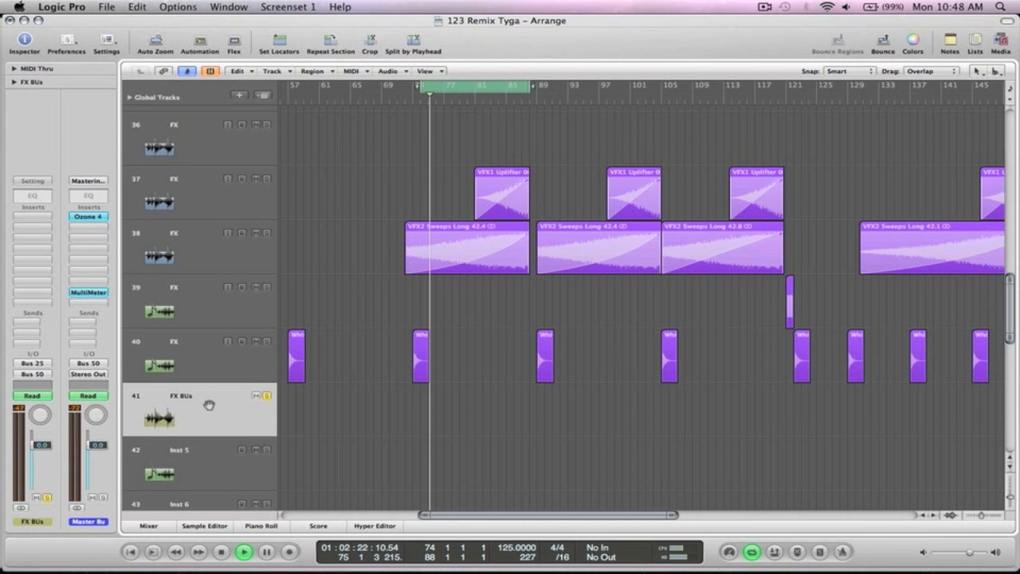
{"action": "left_click", "coordinate": [33, 195]}
{"action": "left_click", "coordinate": [67, 205]}
{"action": "left_click", "coordinate": [112, 108]}
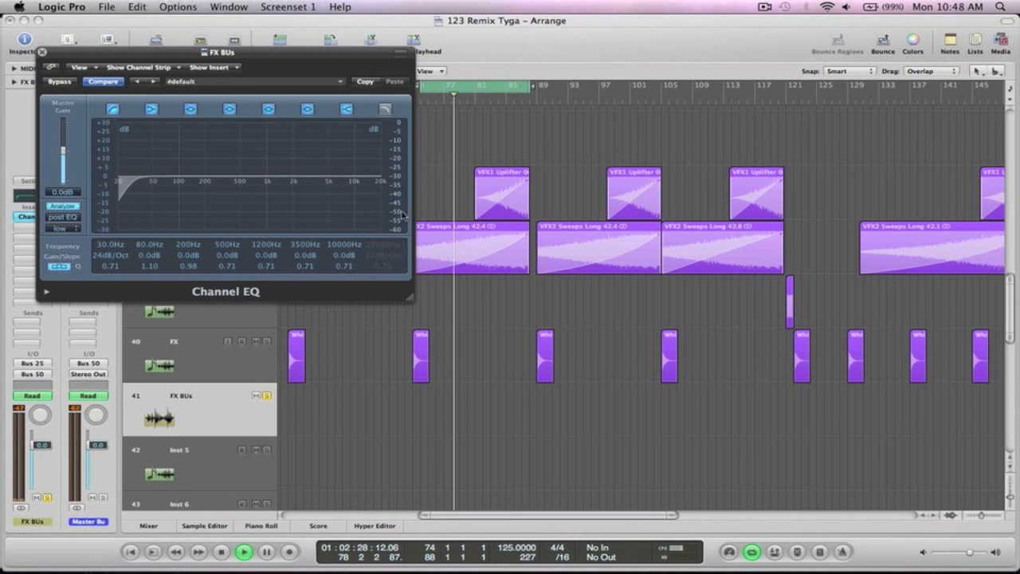
{"action": "left_click_drag", "start_coordinate": [400, 207], "coordinate": [401, 157]}
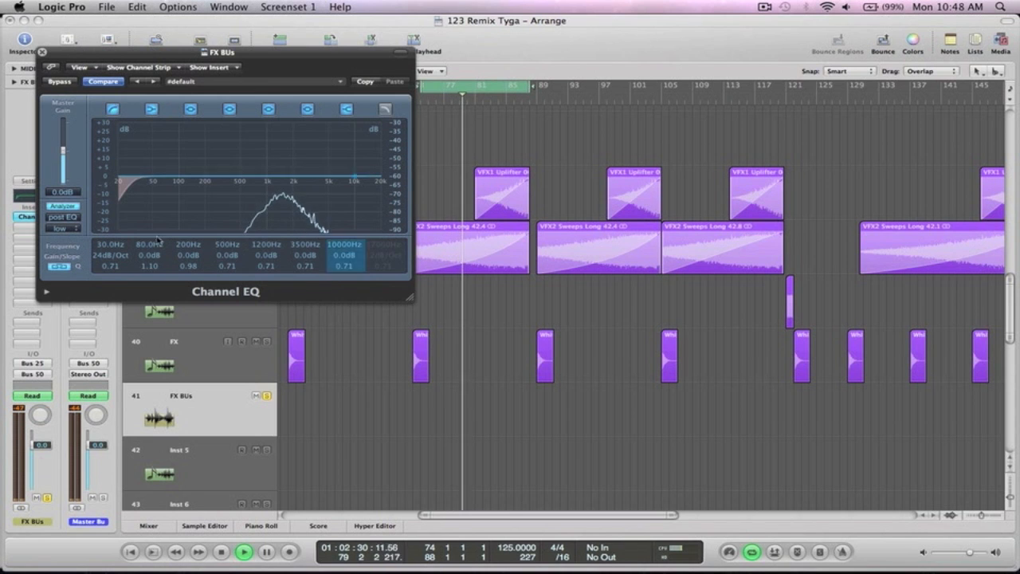
{"action": "left_click_drag", "start_coordinate": [103, 258], "coordinate": [116, 177]}
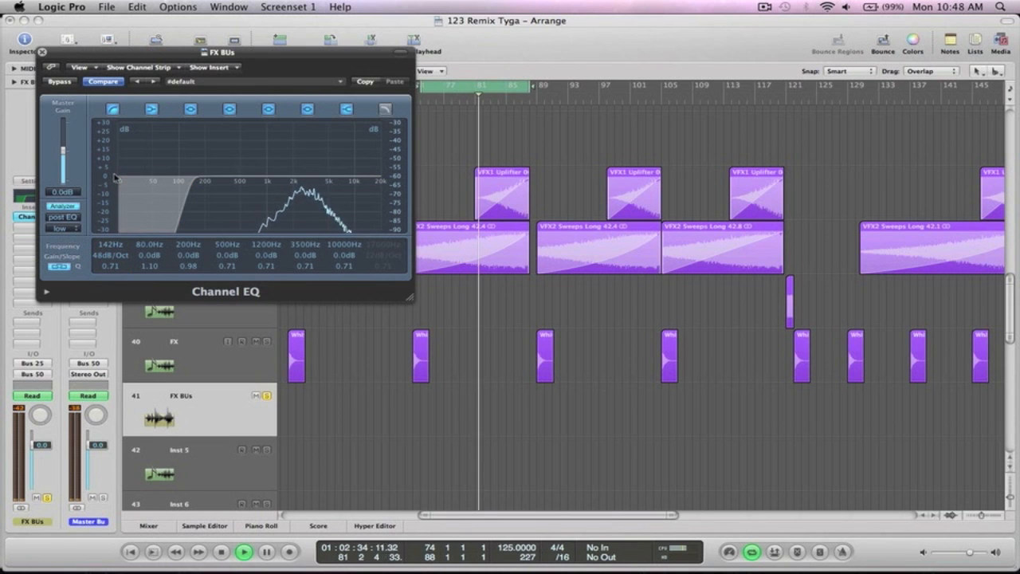
{"action": "left_click", "coordinate": [43, 52]}
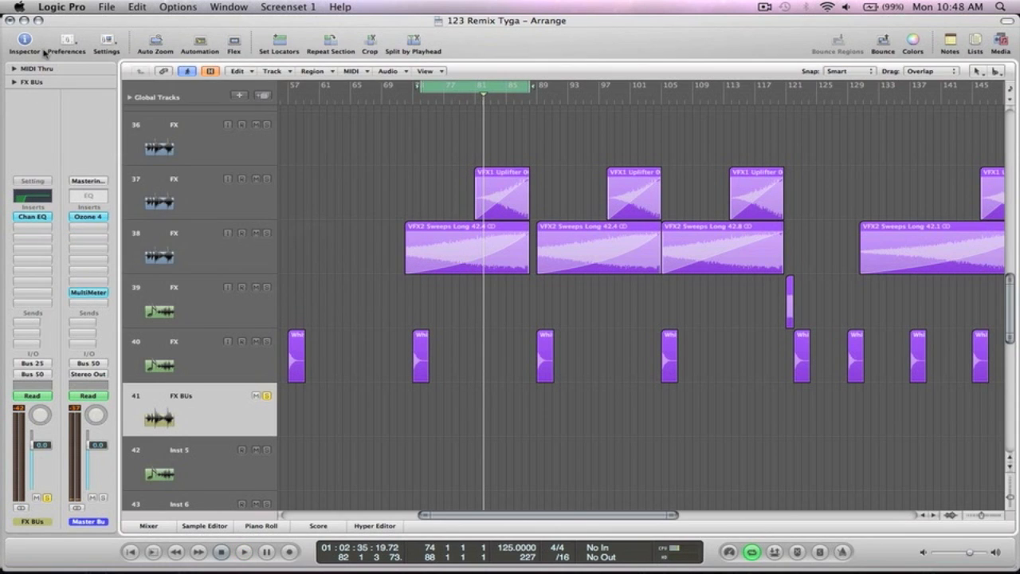
- Add a send from FX BUs to Bus 2 (Short Verb)
{"action": "left_click", "coordinate": [375, 161], "text": "ctrl+alt"}
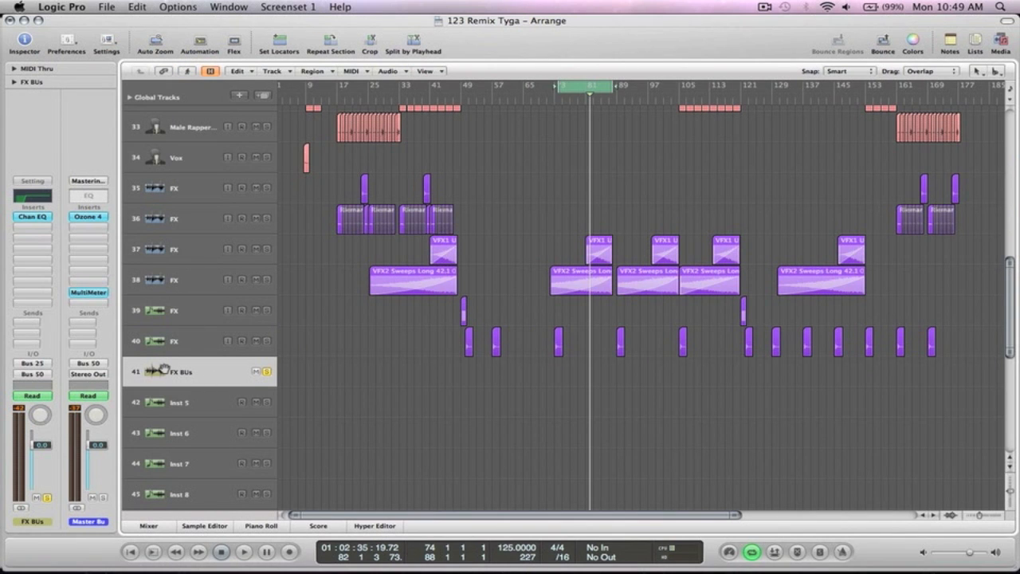
{"action": "left_click", "coordinate": [28, 324]}
{"action": "mouse_move", "coordinate": [55, 334]}
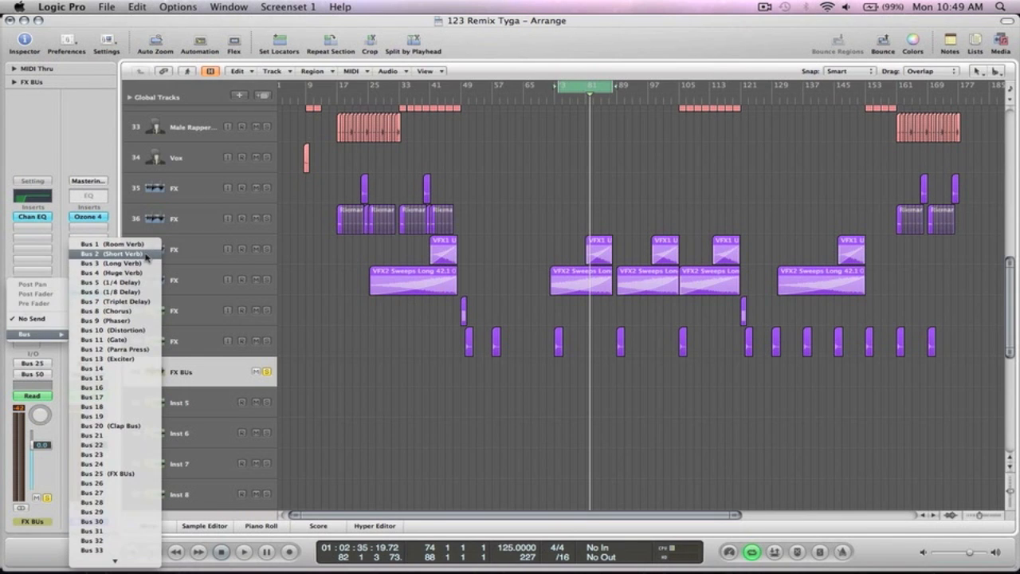
{"action": "left_click", "coordinate": [112, 253]}
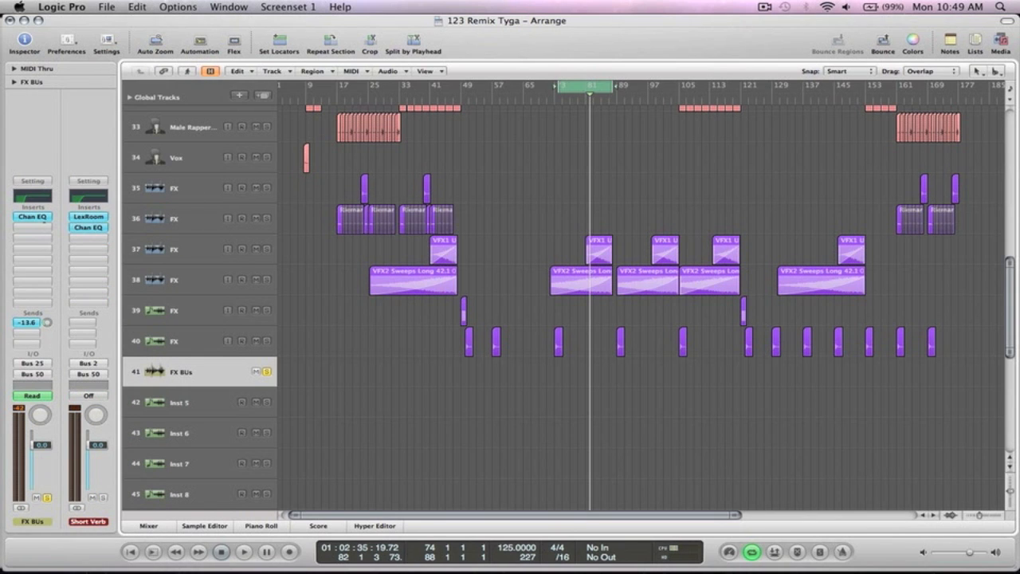
- Raise the Short Verb send to about -11 dB while playing, then zoom out to the whole song
{"action": "key", "text": "space"}
{"action": "left_click", "coordinate": [581, 87]}
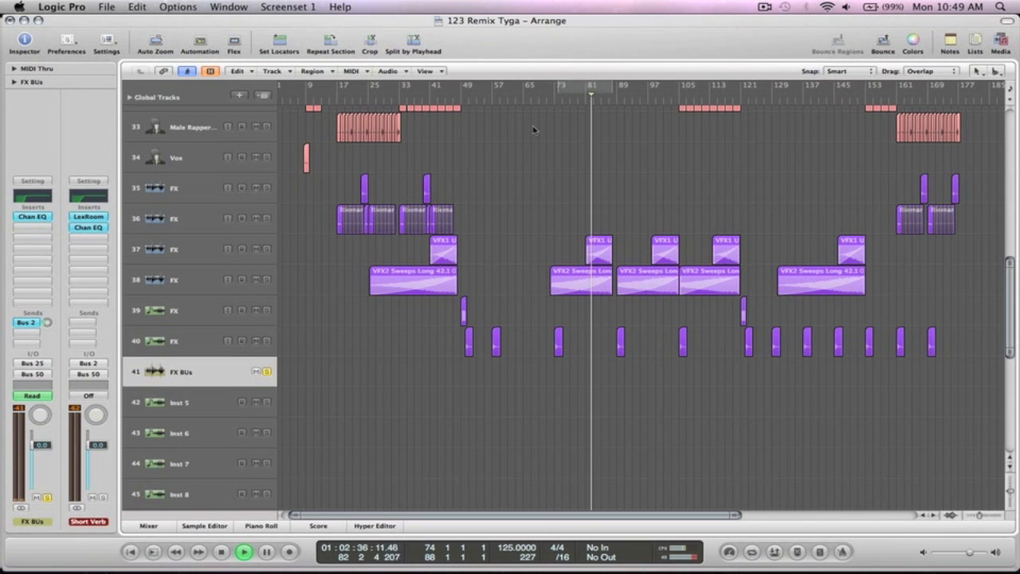
{"action": "mouse_move", "coordinate": [46, 324]}
{"action": "left_mouse_down"}
{"action": "mouse_move", "coordinate": [47, 295]}
{"action": "mouse_move", "coordinate": [46, 317]}
{"action": "left_mouse_up"}
{"action": "left_click", "coordinate": [32, 216]}
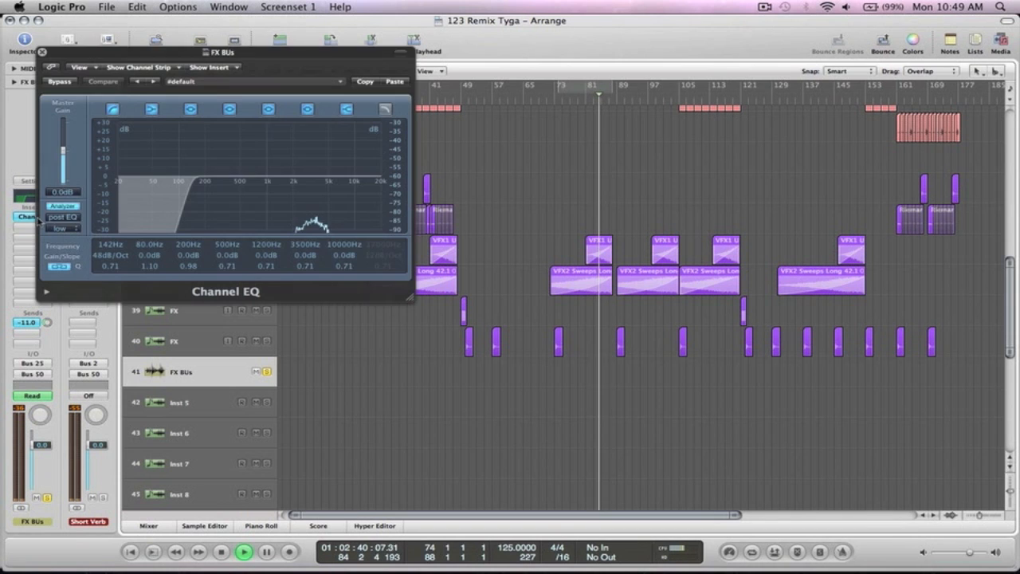
{"action": "key", "text": "super+w"}
{"action": "key", "text": "space"}
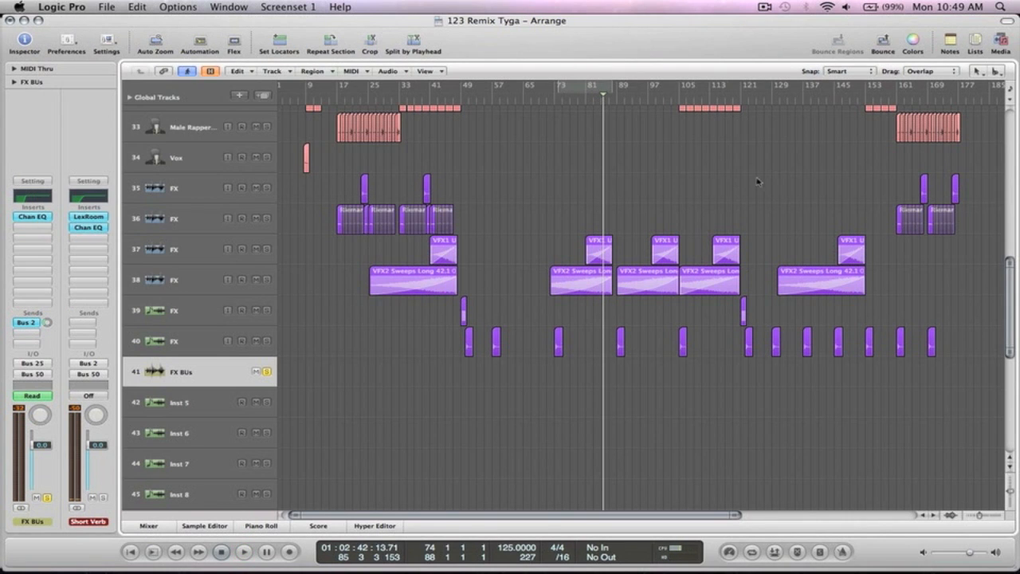
{"action": "left_click", "coordinate": [700, 209], "text": "ctrl+alt"}
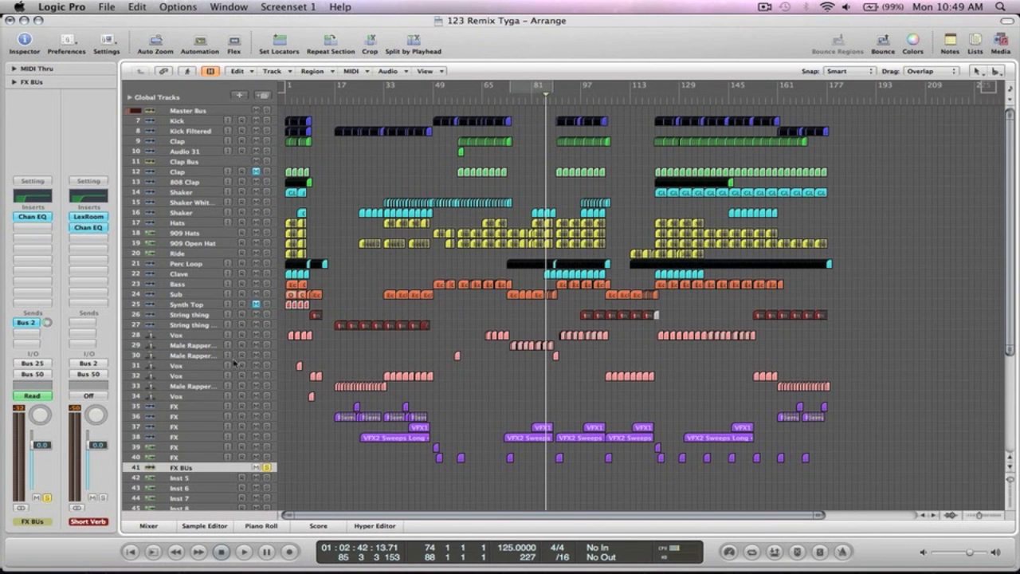
- Take the FX BUs channel out of solo in the Mixer
{"action": "left_click", "coordinate": [145, 526]}
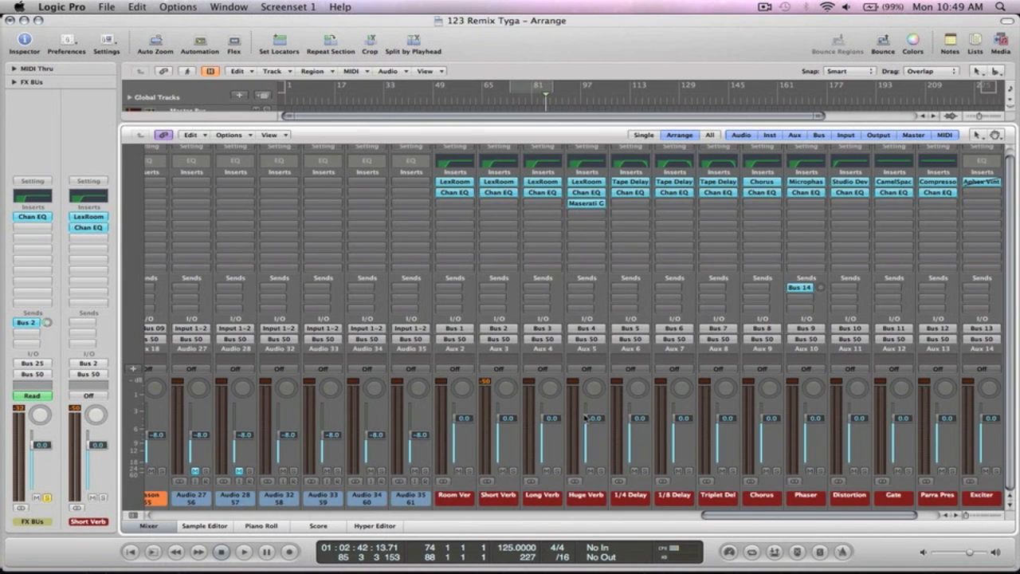
{"action": "scroll", "coordinate": [586, 418], "scroll_direction": "right", "scroll_amount": 5}
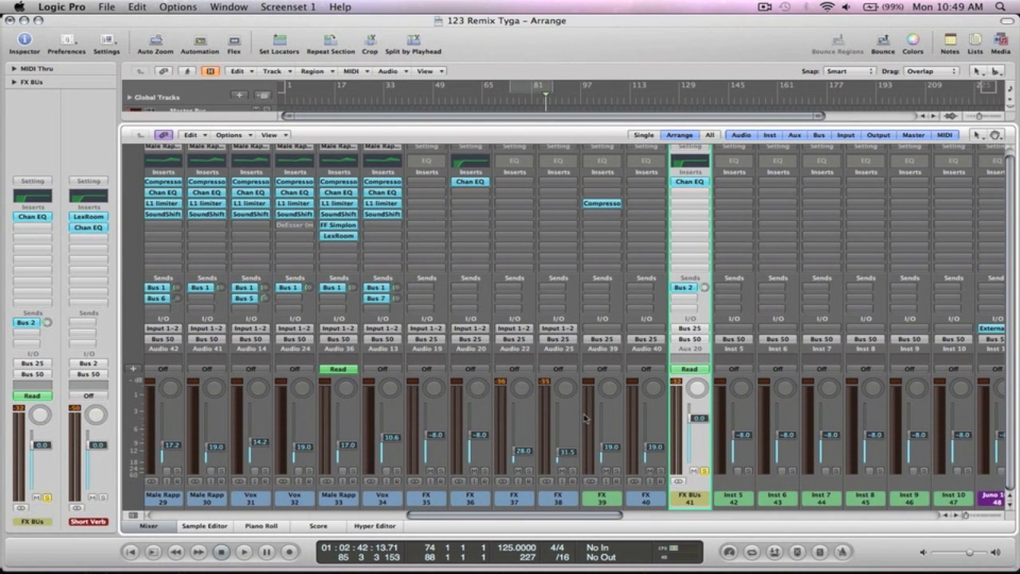
{"action": "scroll", "coordinate": [586, 418], "scroll_direction": "left", "scroll_amount": 2}
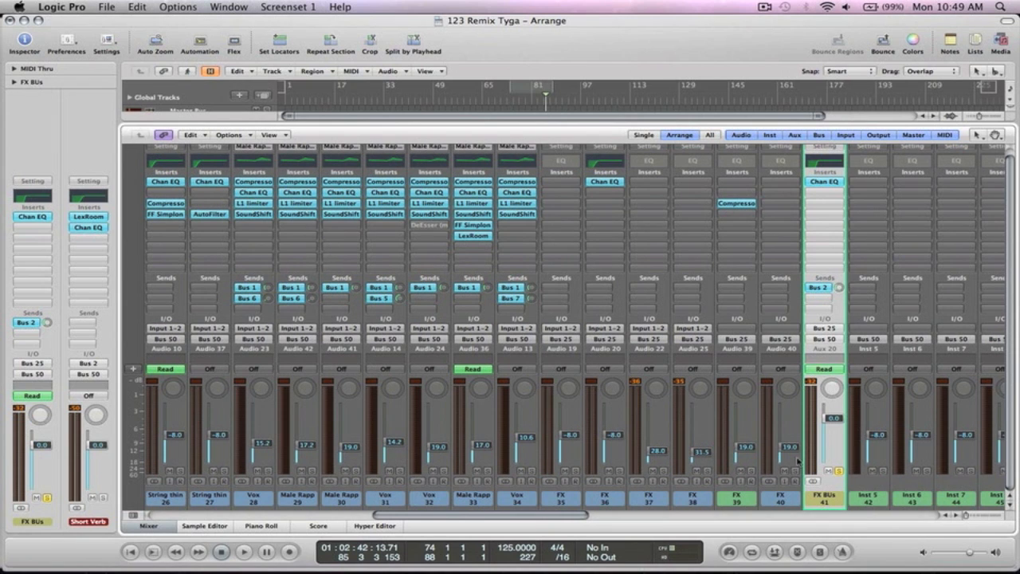
{"action": "left_click", "coordinate": [840, 472]}
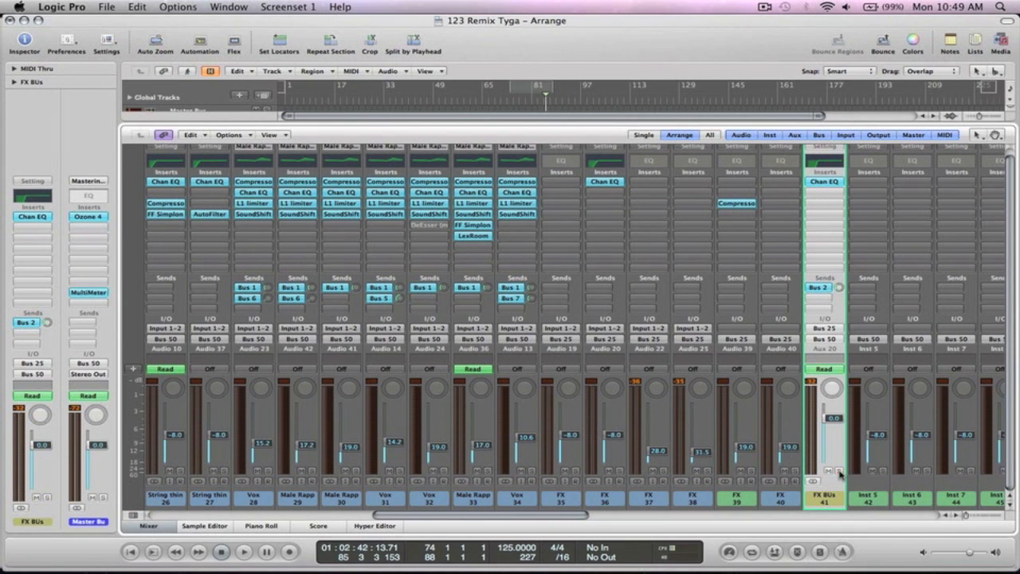
- Play from bar 81, lower the FX BUs fader to -1.0 dB, then stop and hide the Mixer
{"action": "double_click", "coordinate": [538, 102]}
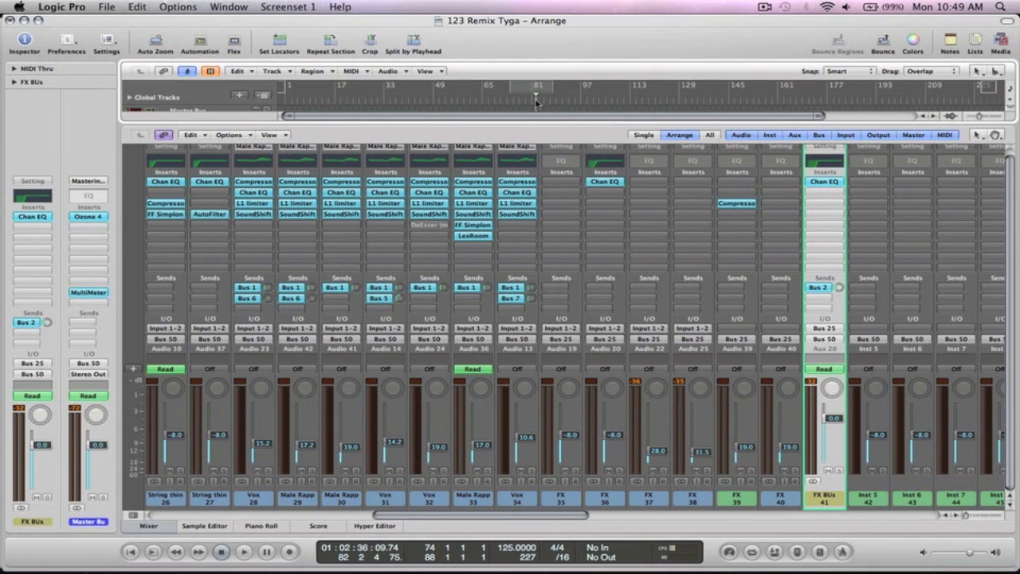
{"action": "left_click", "coordinate": [834, 419]}
{"action": "left_click_drag", "start_coordinate": [834, 419], "coordinate": [834, 422]}
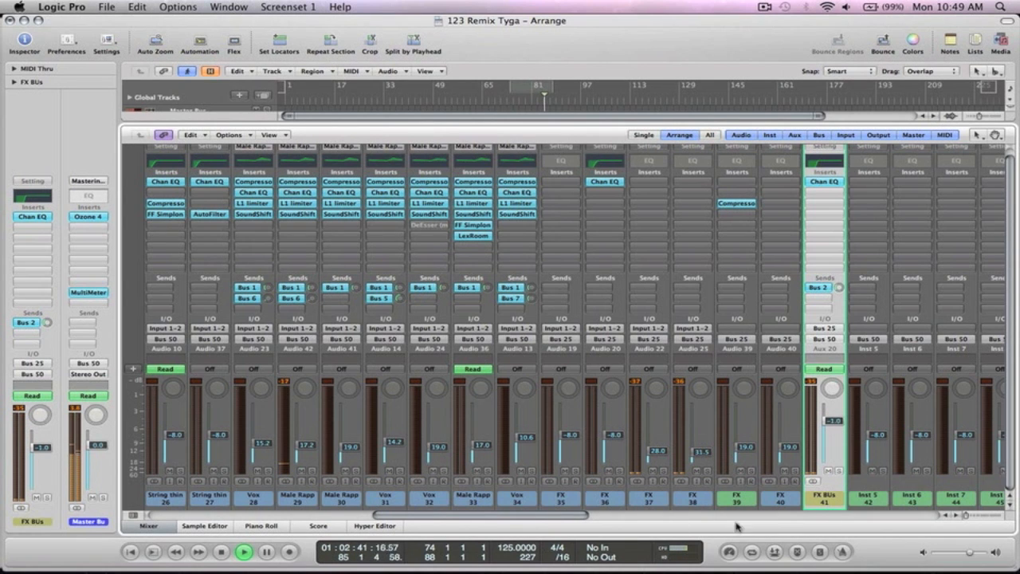
{"action": "key", "text": "space"}
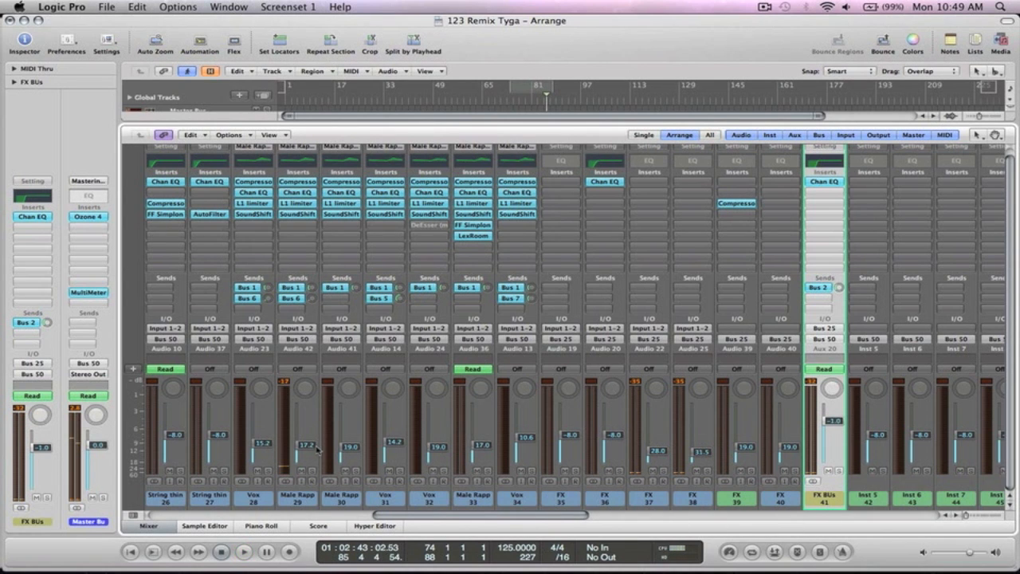
{"action": "left_click", "coordinate": [148, 526]}
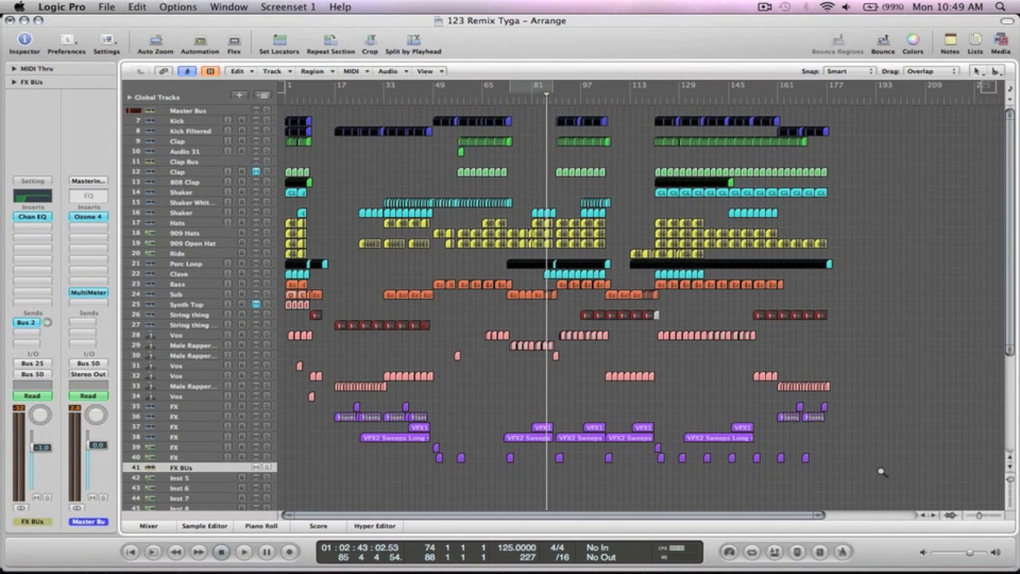
- Move the Bass track directly below the Kick track
{"action": "left_click_drag", "start_coordinate": [900, 390], "coordinate": [307, 95]}
{"action": "left_click", "coordinate": [188, 340]}
{"action": "left_click_drag", "start_coordinate": [592, 445], "coordinate": [419, 94]}
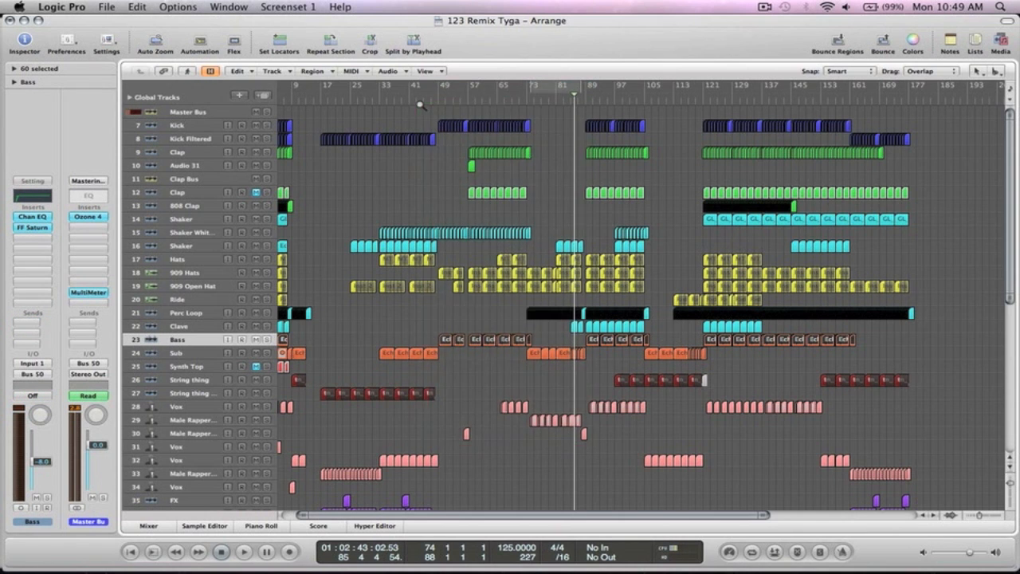
{"action": "left_click_drag", "start_coordinate": [149, 361], "coordinate": [149, 141]}
- Select both the Kick and Bass tracks and show the Mixer
{"action": "left_click_drag", "start_coordinate": [824, 198], "coordinate": [390, 78]}
{"action": "left_click", "coordinate": [199, 181]}
{"action": "left_click", "coordinate": [190, 212], "text": "shift"}
{"action": "left_click", "coordinate": [149, 526]}
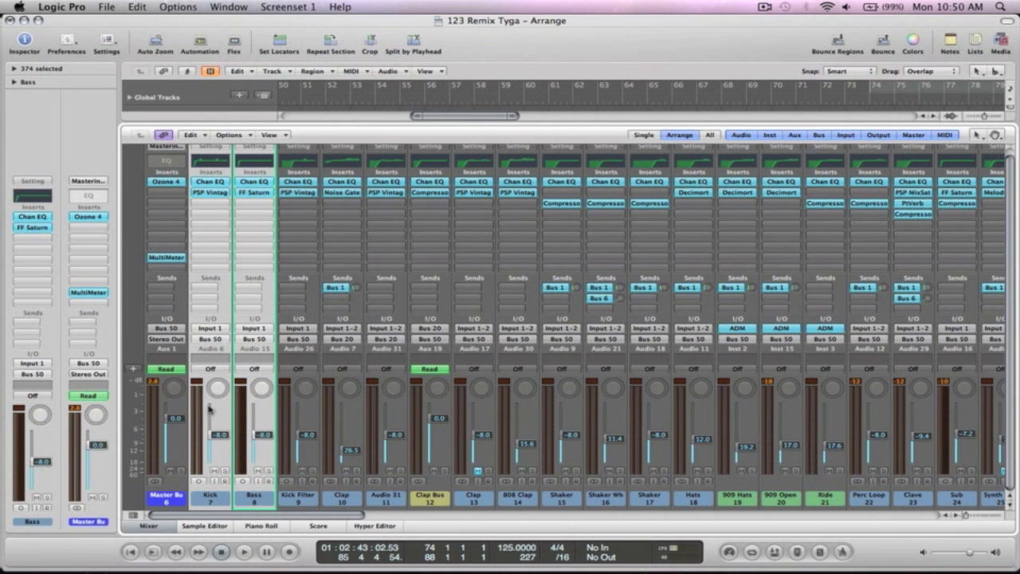
- Route Kick and Bass to Bus 19 and rename the new aux 'Kick & Bass'
{"action": "left_click", "coordinate": [213, 340]}
{"action": "mouse_move", "coordinate": [239, 380]}
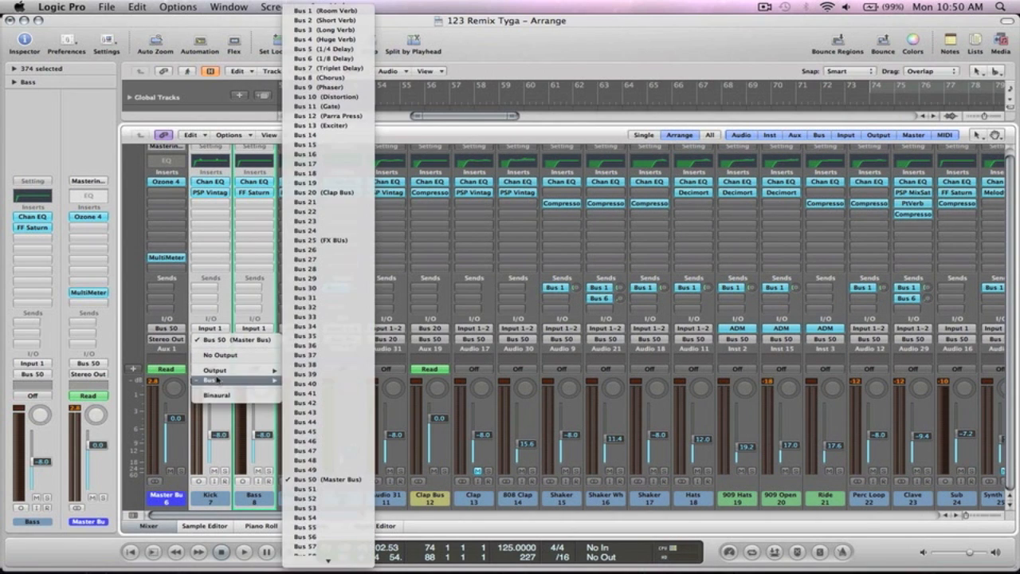
{"action": "left_click", "coordinate": [323, 182]}
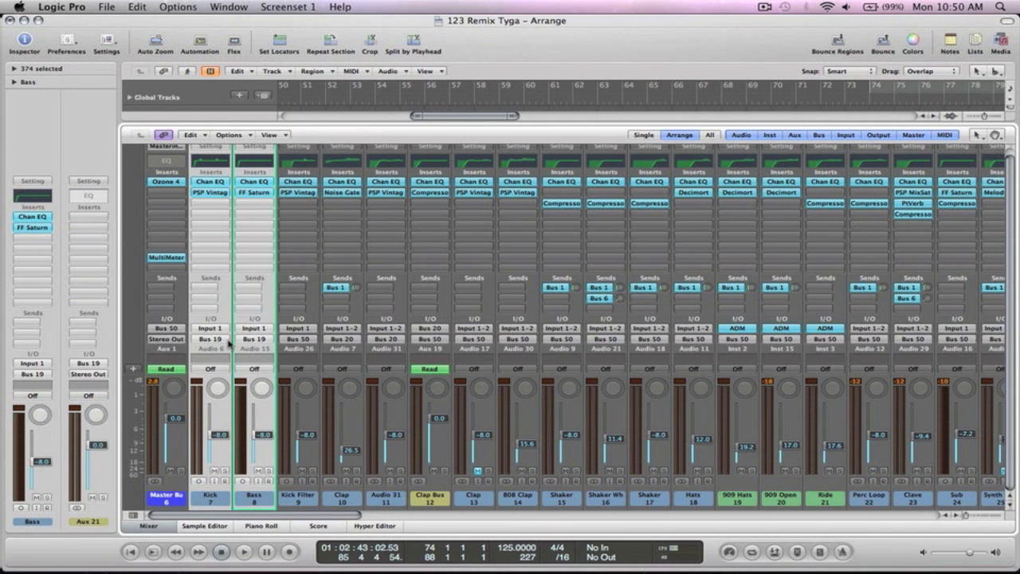
{"action": "double_click", "coordinate": [224, 340]}
{"action": "double_click", "coordinate": [983, 495]}
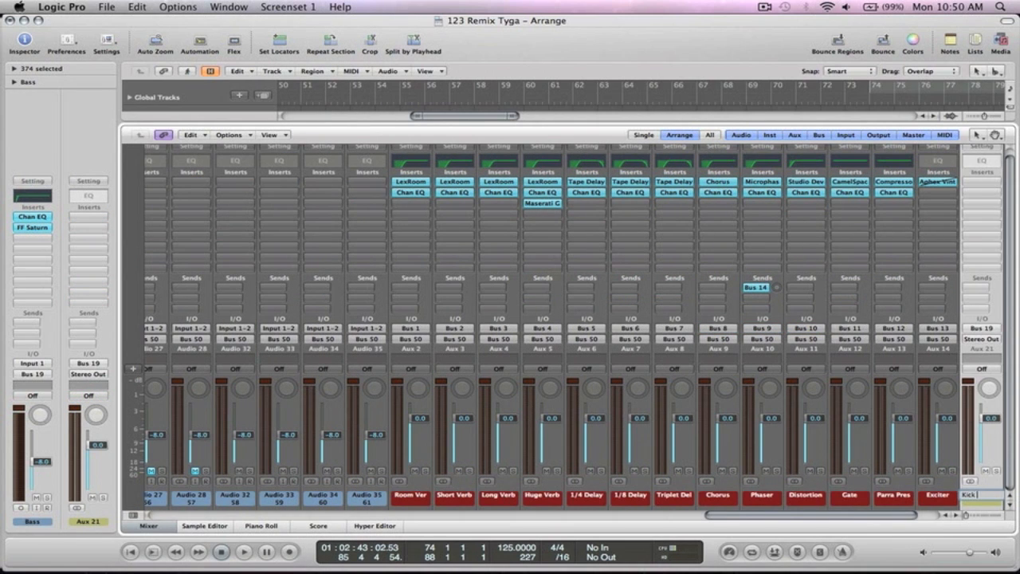
{"action": "type", "text": "Kick & Bas"}
{"action": "key", "text": "Return"}
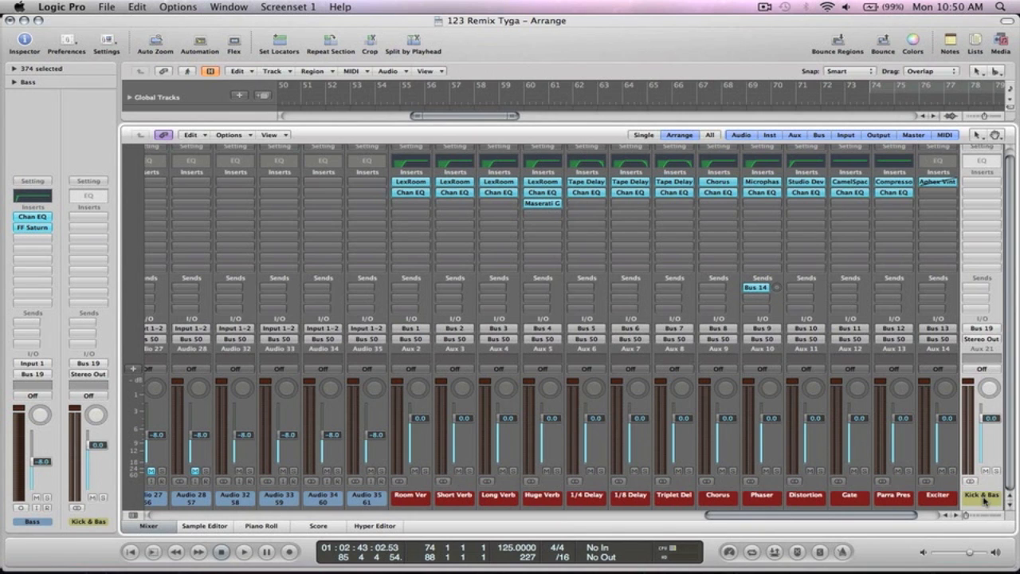
- Send the Kick & Bass aux output to Bus 50 (Master Bus) and hide the Mixer
{"action": "left_click", "coordinate": [985, 339]}
{"action": "mouse_move", "coordinate": [925, 380]}
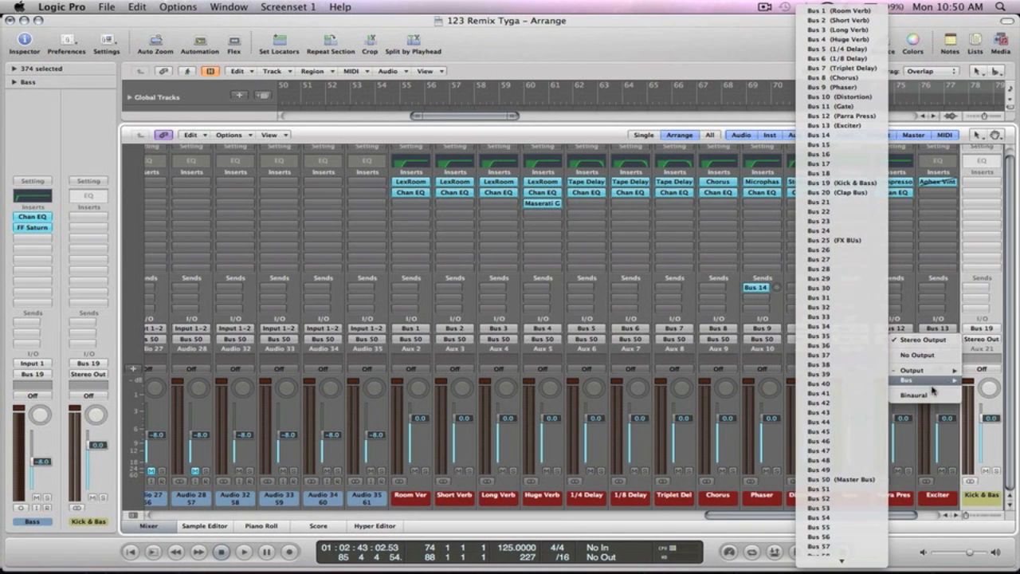
{"action": "left_click", "coordinate": [844, 480]}
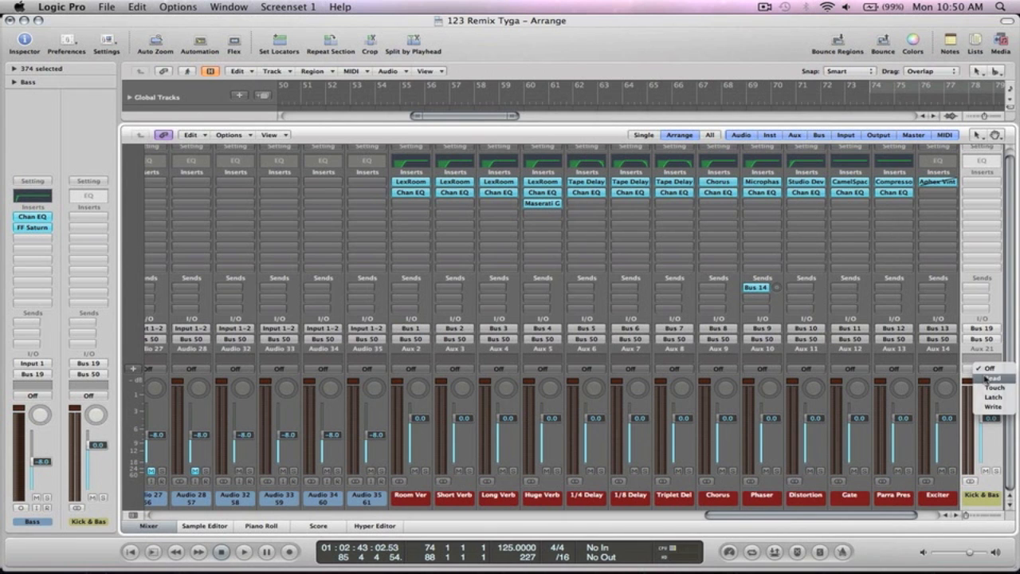
{"action": "left_click", "coordinate": [986, 381]}
{"action": "left_click", "coordinate": [148, 525]}
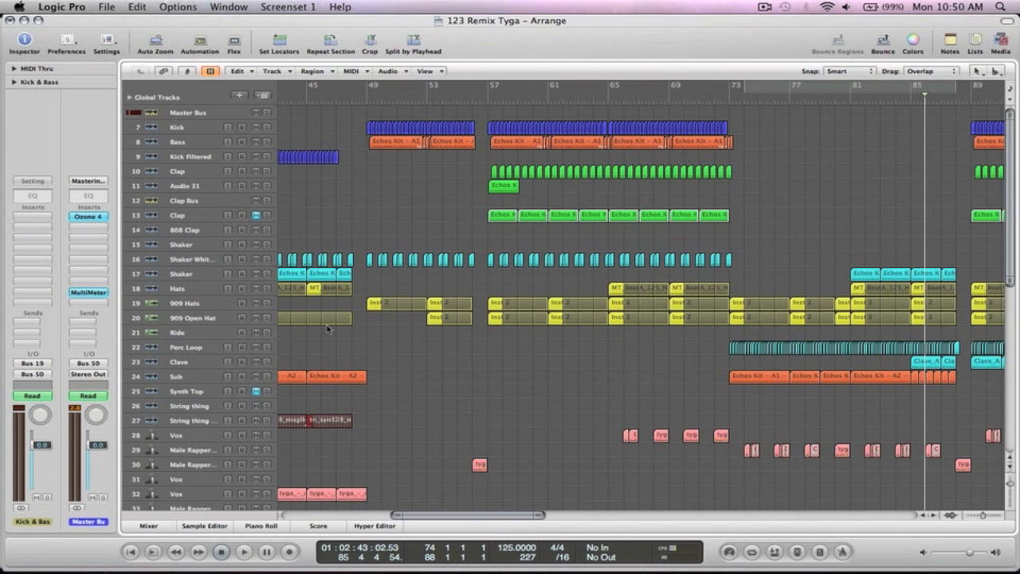
- Move the Kick & Bass track up under Bass as track 9 and cycle bars 57–61
{"action": "scroll", "coordinate": [327, 329], "scroll_direction": "down", "scroll_amount": 10}
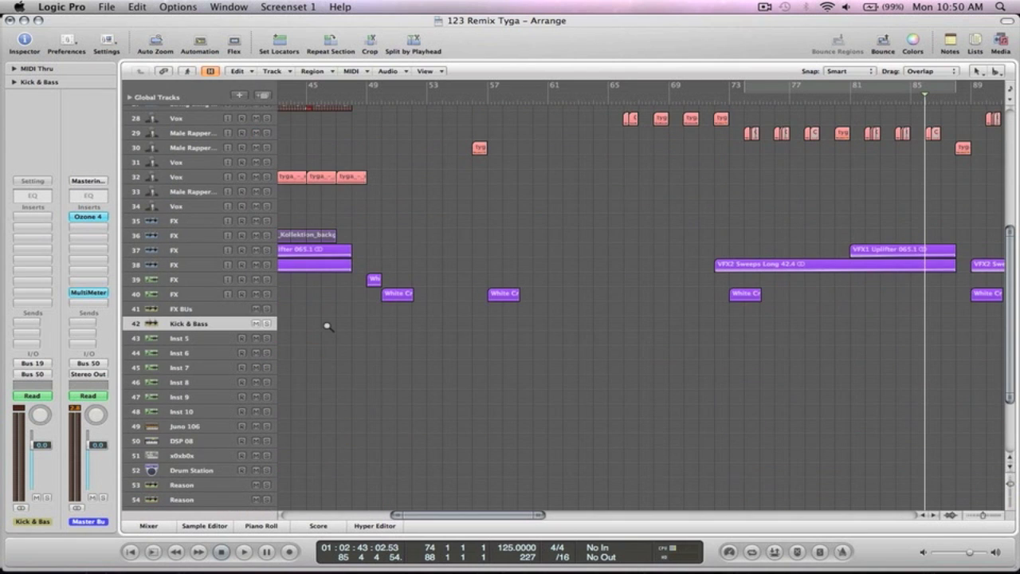
{"action": "left_click", "coordinate": [327, 326], "text": "ctrl+alt"}
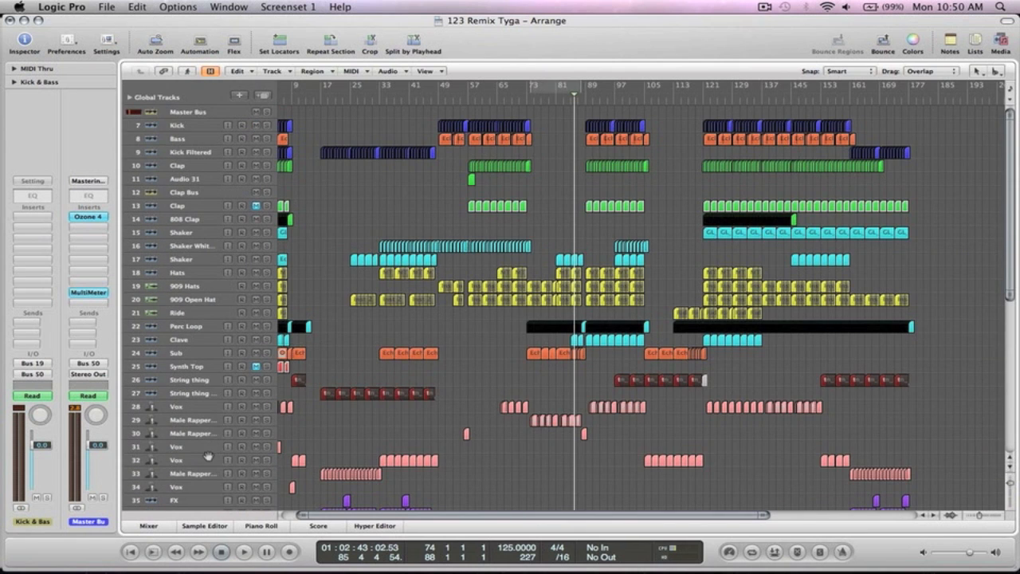
{"action": "left_click", "coordinate": [417, 392], "text": "ctrl+alt"}
{"action": "left_click_drag", "start_coordinate": [152, 478], "coordinate": [153, 141]}
{"action": "left_click_drag", "start_coordinate": [563, 210], "coordinate": [421, 116]}
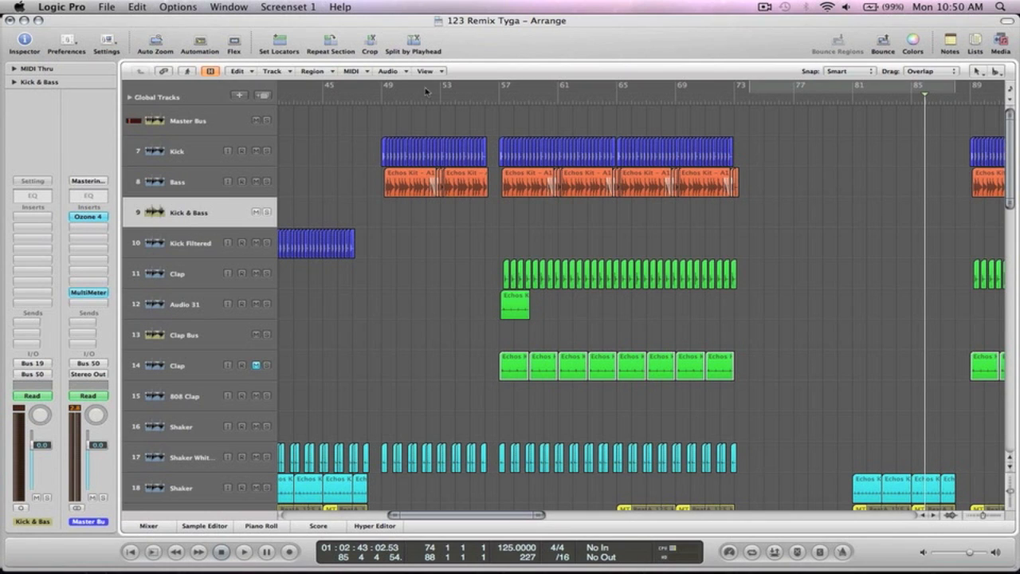
{"action": "left_click_drag", "start_coordinate": [499, 94], "coordinate": [558, 93]}
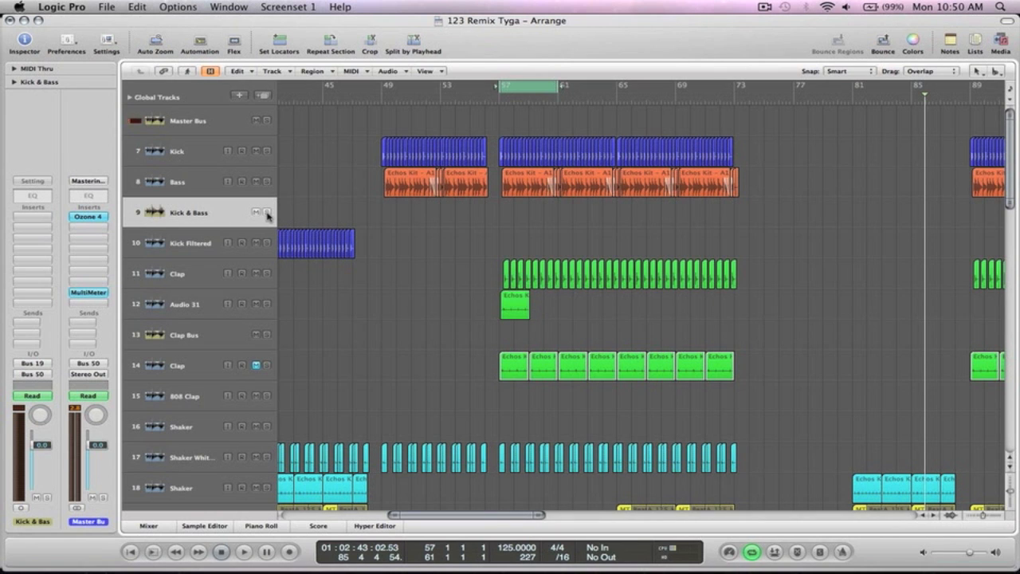
- Zoom in on bars 56–62 and start loop playback
{"action": "left_click_drag", "start_coordinate": [587, 274], "coordinate": [472, 138]}
{"action": "key", "text": "space"}
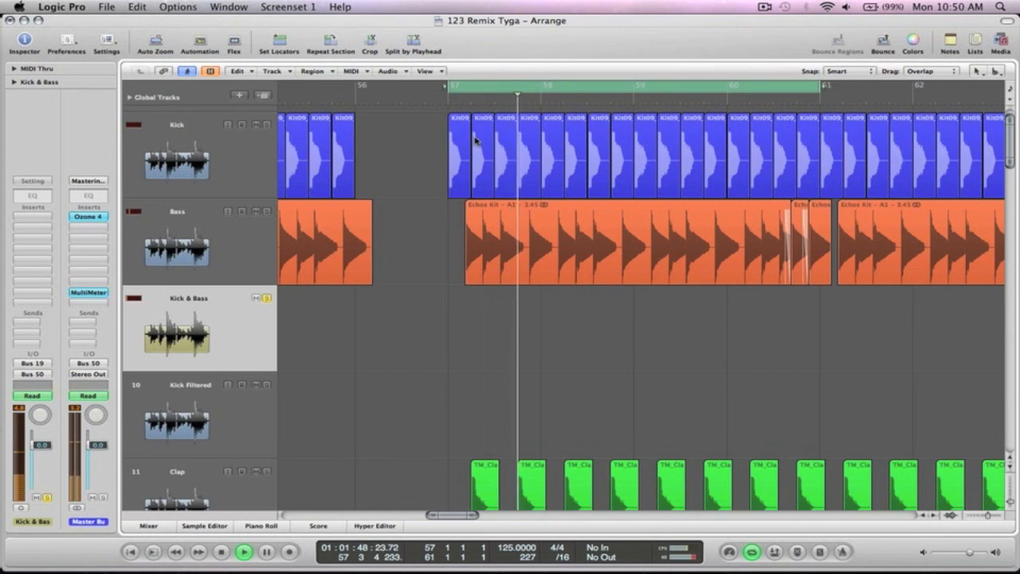
{"action": "left_click", "coordinate": [749, 323], "text": "ctrl+alt"}
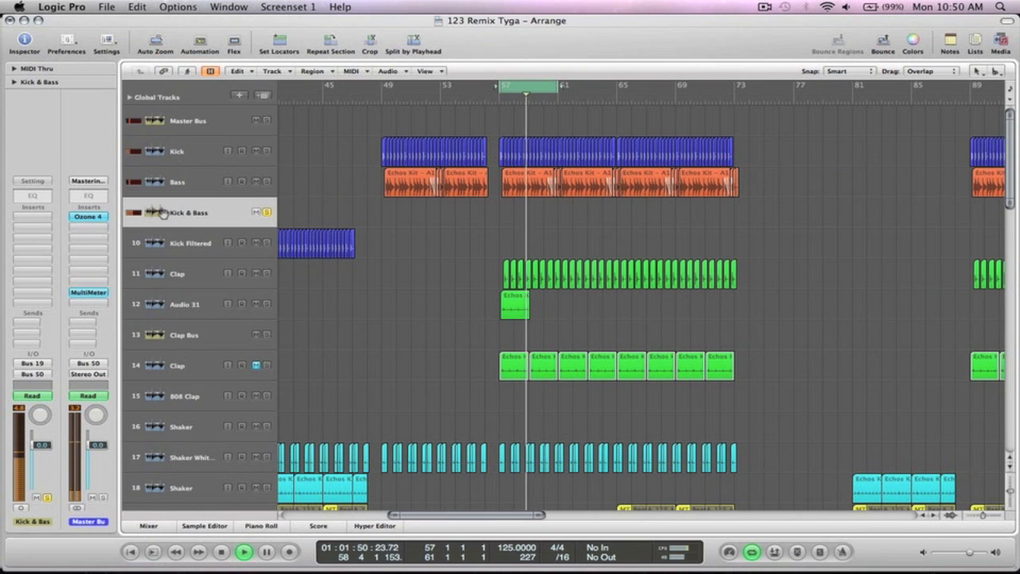
- On Kick & Bass, turn on the Channel EQ analyzer and add a 48 dB/Oct low cut
{"action": "left_click", "coordinate": [36, 198]}
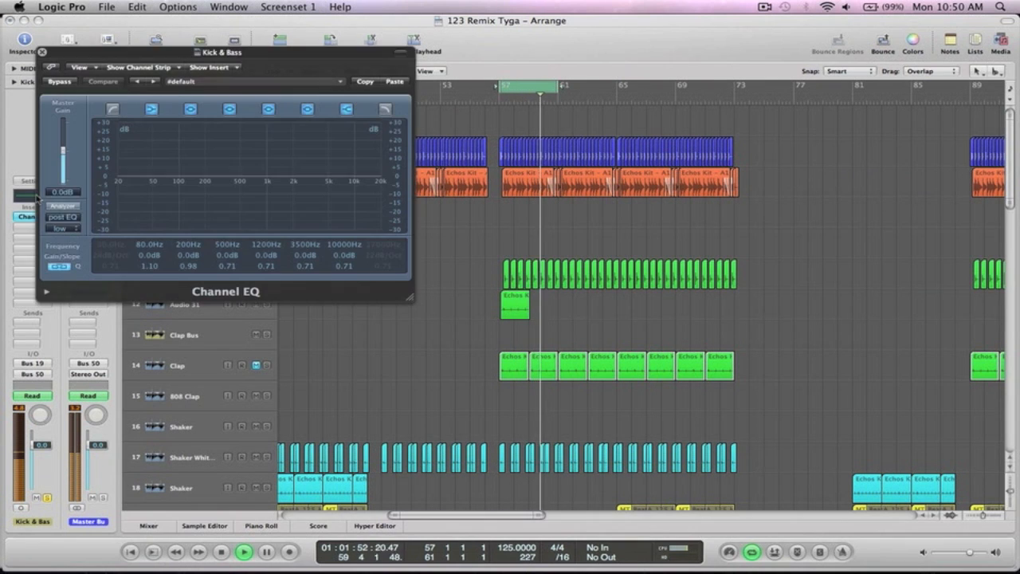
{"action": "left_click", "coordinate": [70, 208]}
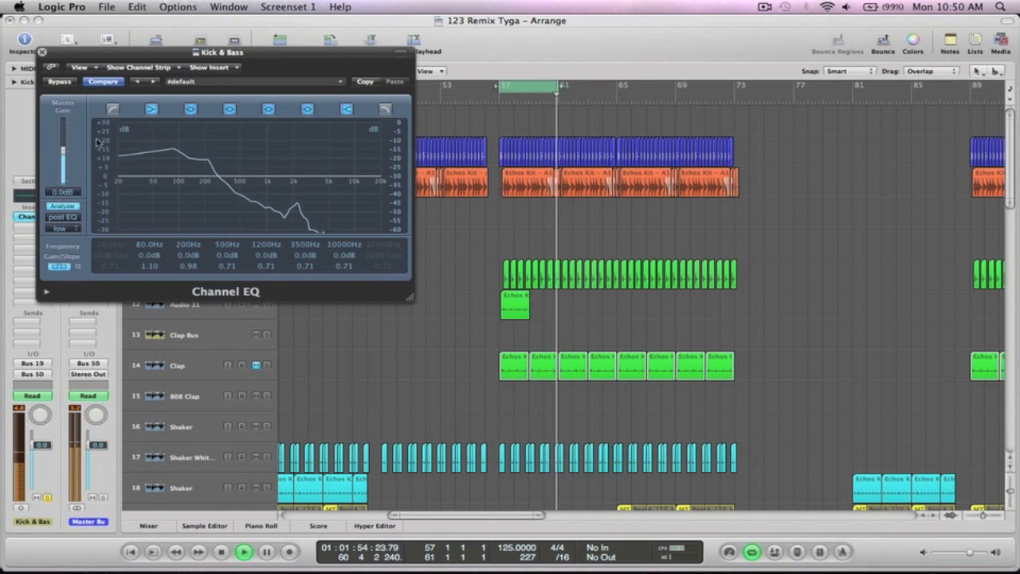
{"action": "left_click", "coordinate": [113, 110]}
{"action": "left_click_drag", "start_coordinate": [113, 256], "coordinate": [109, 224]}
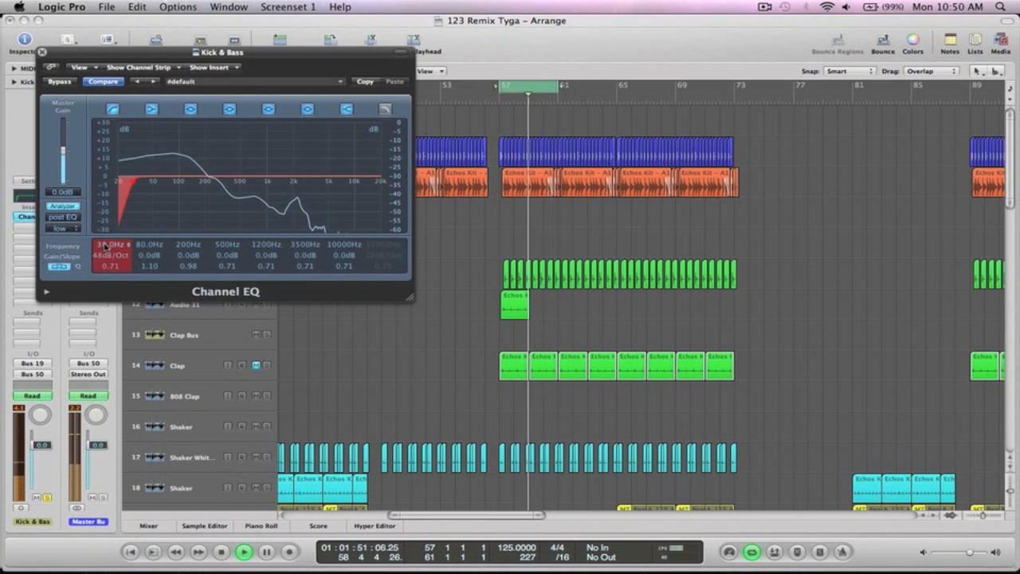
{"action": "left_click", "coordinate": [42, 52]}
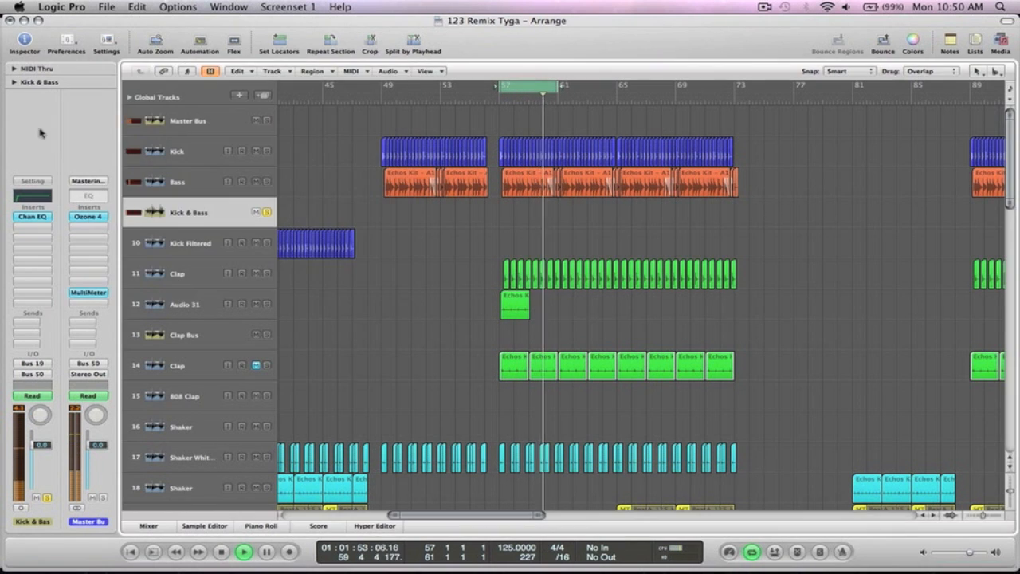
- Insert a mono Compressor below Channel EQ on the Kick & Bass bus
{"action": "left_click", "coordinate": [34, 231]}
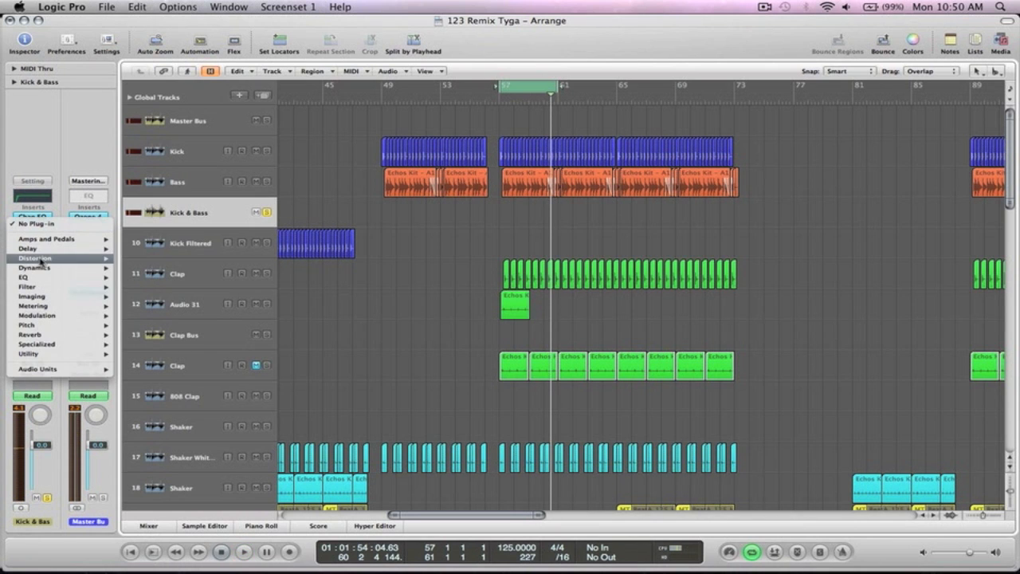
{"action": "mouse_move", "coordinate": [80, 267]}
{"action": "mouse_move", "coordinate": [191, 277]}
{"action": "left_click", "coordinate": [240, 279]}
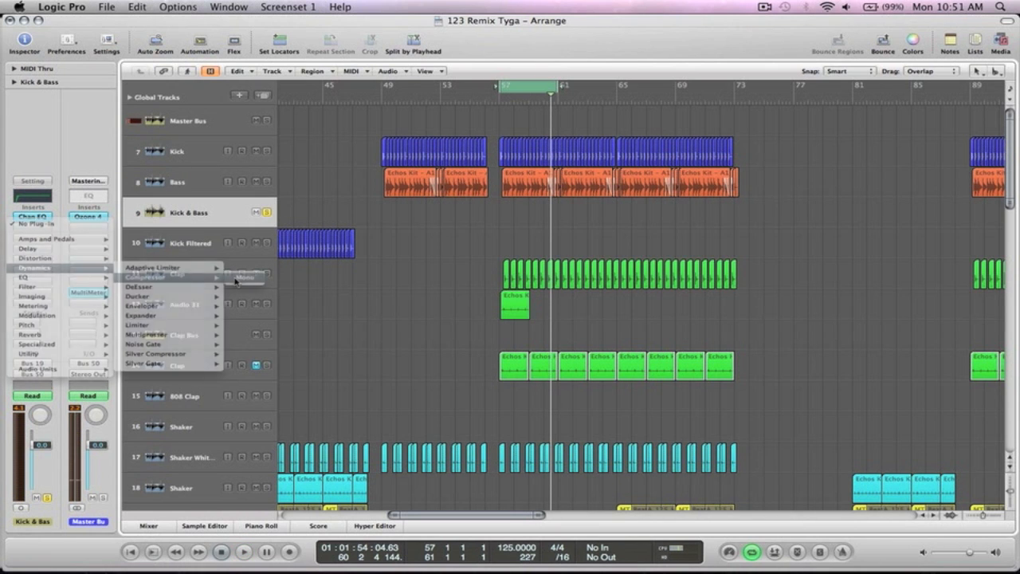
{"action": "left_click_drag", "start_coordinate": [259, 56], "coordinate": [414, 254]}
{"action": "left_click_drag", "start_coordinate": [650, 246], "coordinate": [467, 135]}
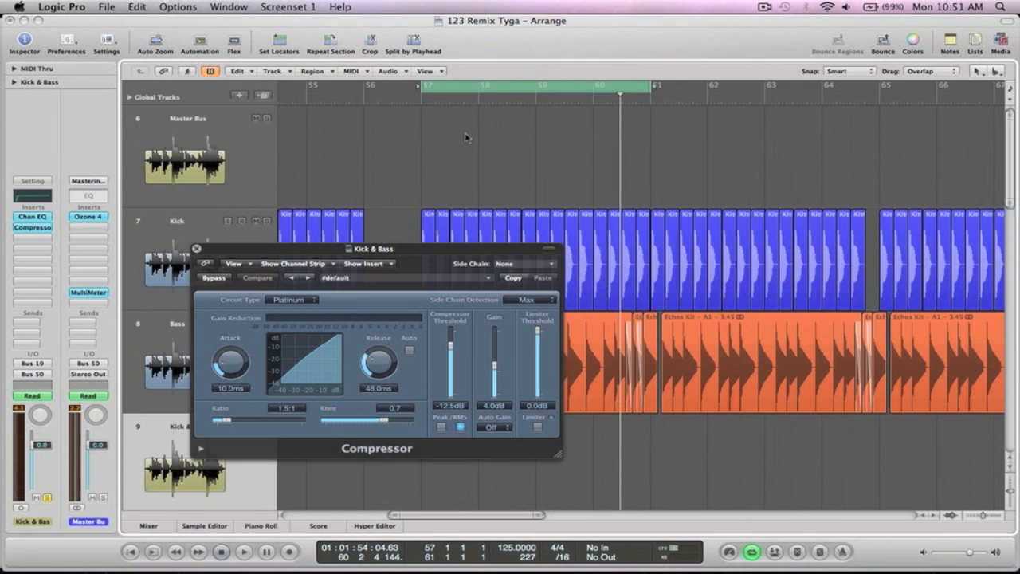
{"action": "left_click_drag", "start_coordinate": [392, 249], "coordinate": [227, 17]}
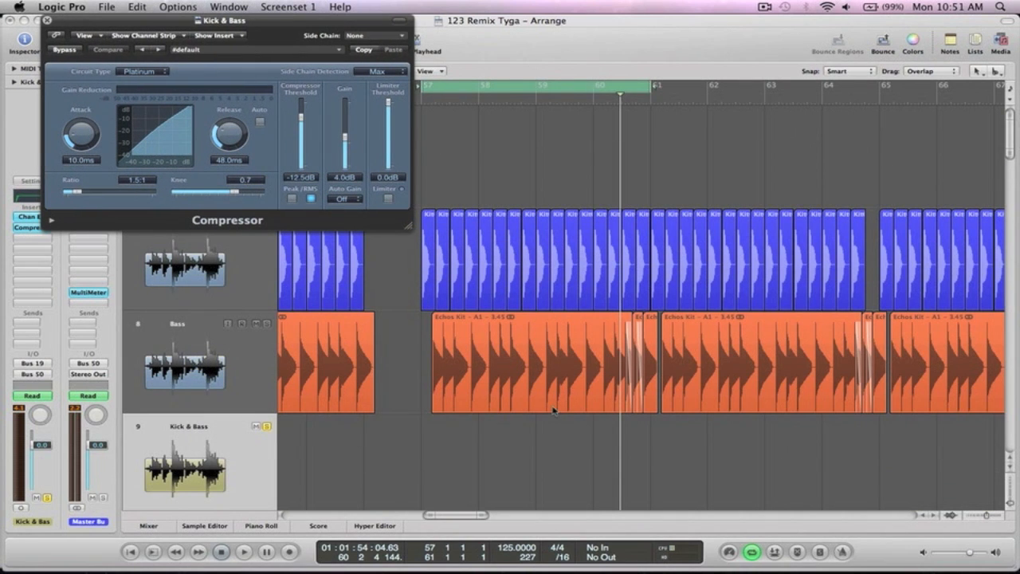
- Set the Compressor attack to 0.0 ms and ratio to 2.0:1 while listening to playback
{"action": "left_click_drag", "start_coordinate": [82, 134], "coordinate": [90, 171]}
{"action": "key", "text": "space"}
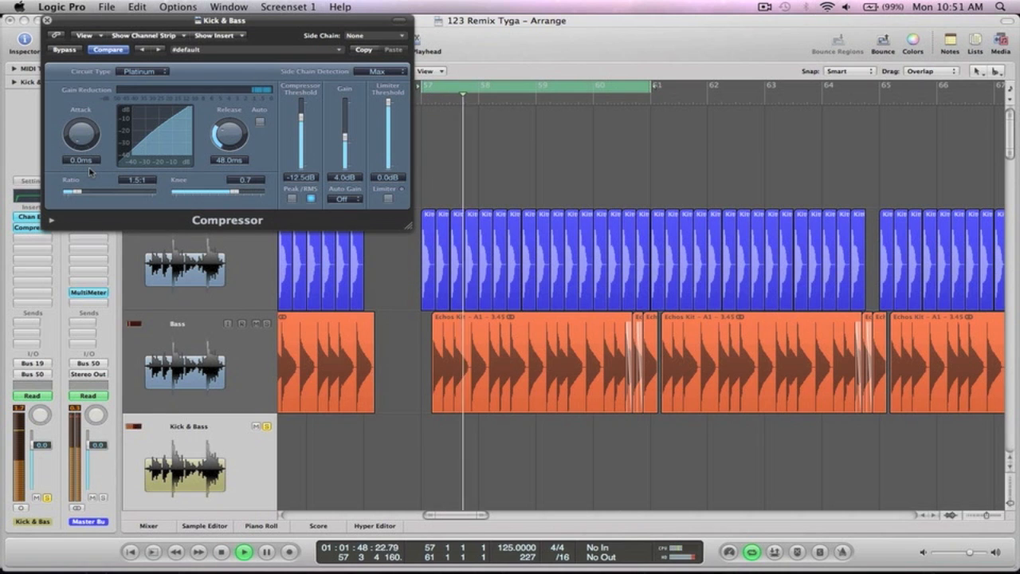
{"action": "left_click_drag", "start_coordinate": [80, 193], "coordinate": [89, 196]}
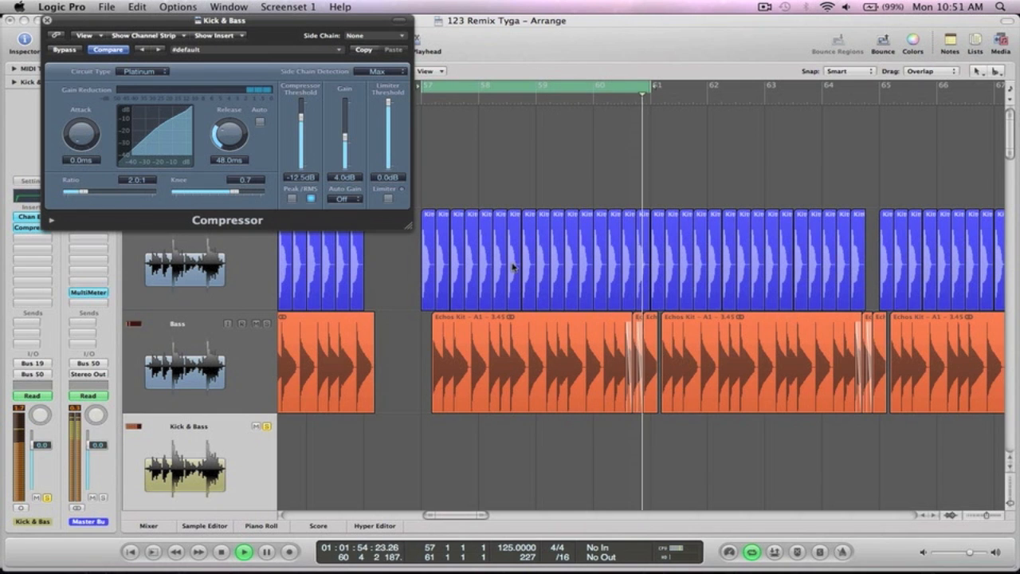
{"action": "key", "text": "space"}
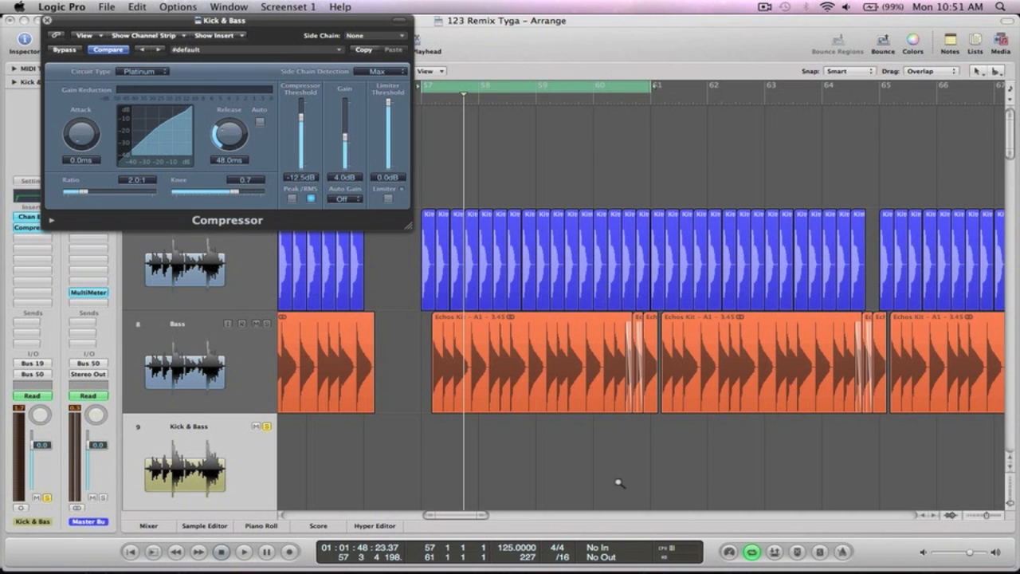
{"action": "left_click_drag", "start_coordinate": [371, 263], "coordinate": [621, 399]}
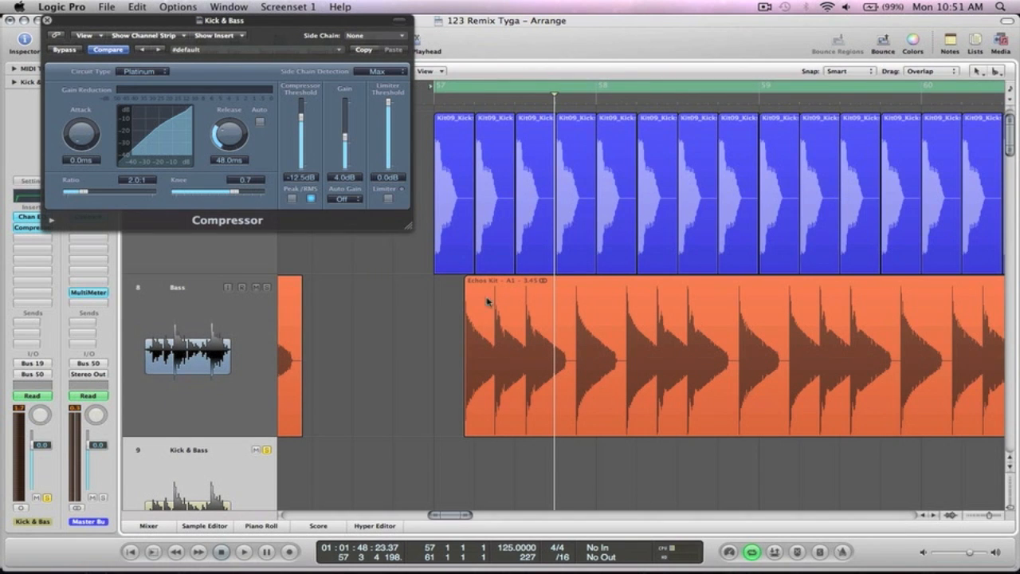
- During playback, dial the Compressor to -11.0 dB threshold, 1.0 knee, 86.0 ms release, 1.5 dB gain
{"action": "left_click", "coordinate": [533, 324]}
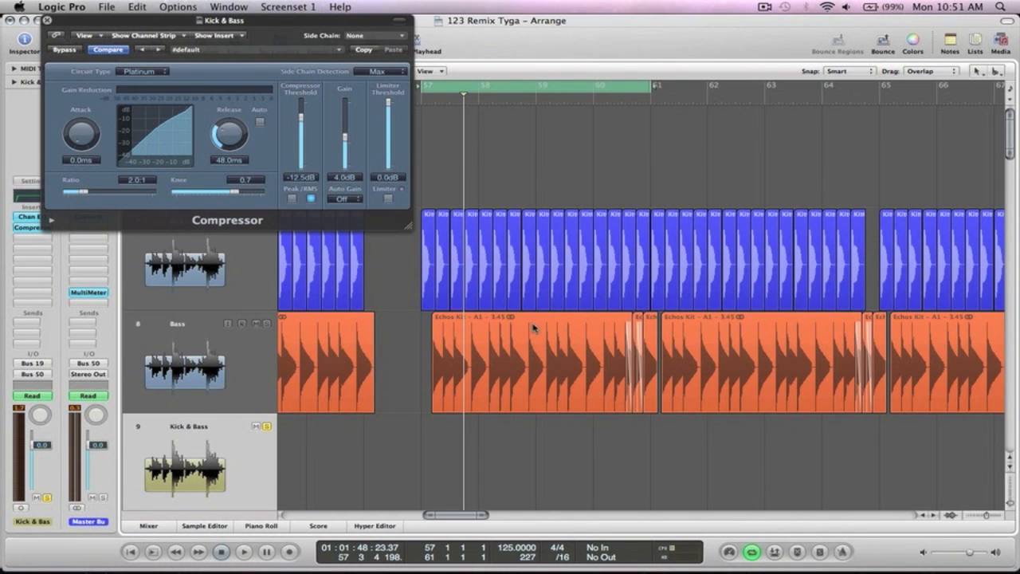
{"action": "key", "text": "space"}
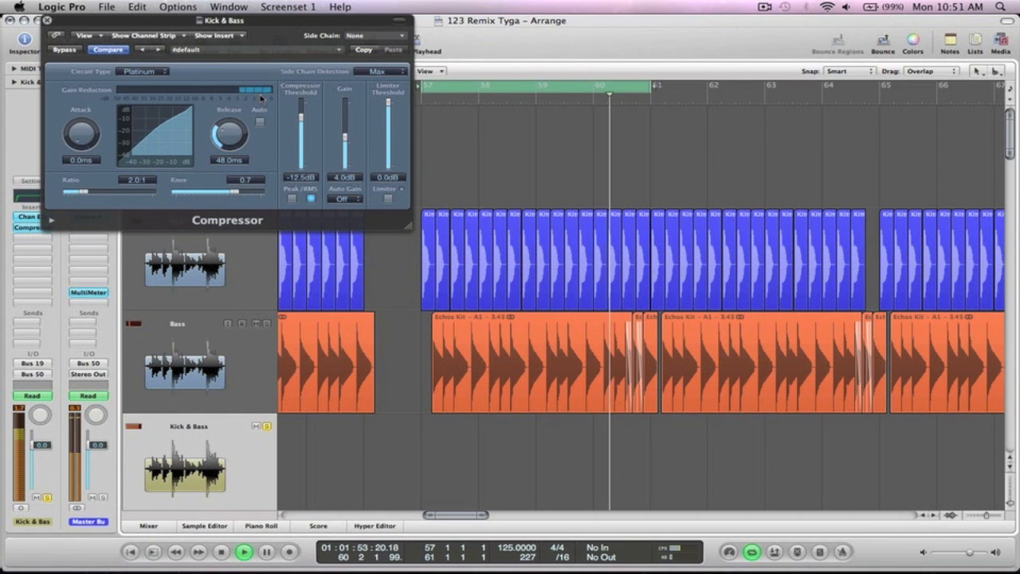
{"action": "left_click_drag", "start_coordinate": [344, 136], "coordinate": [345, 143]}
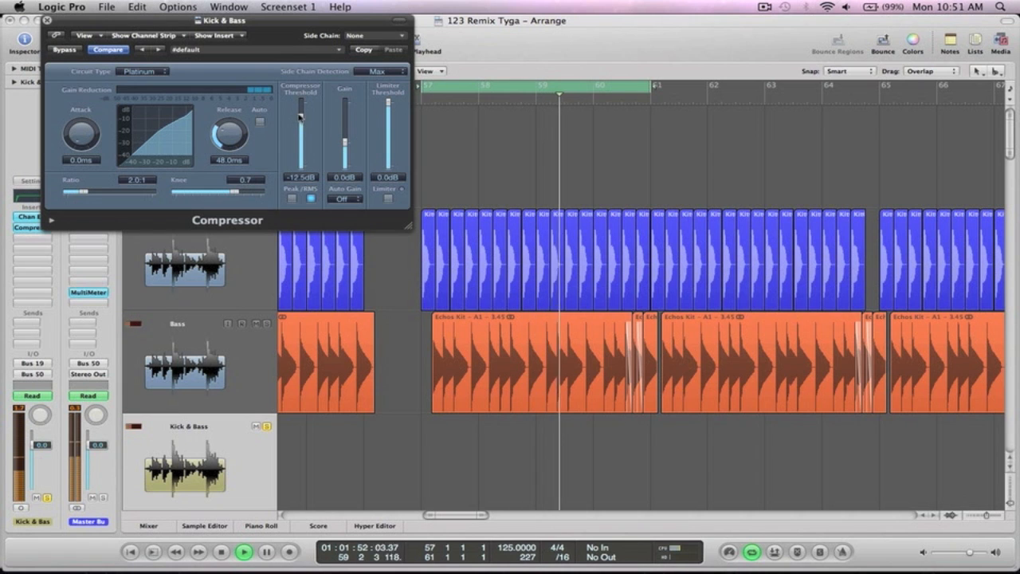
{"action": "left_click_drag", "start_coordinate": [299, 117], "coordinate": [300, 99]}
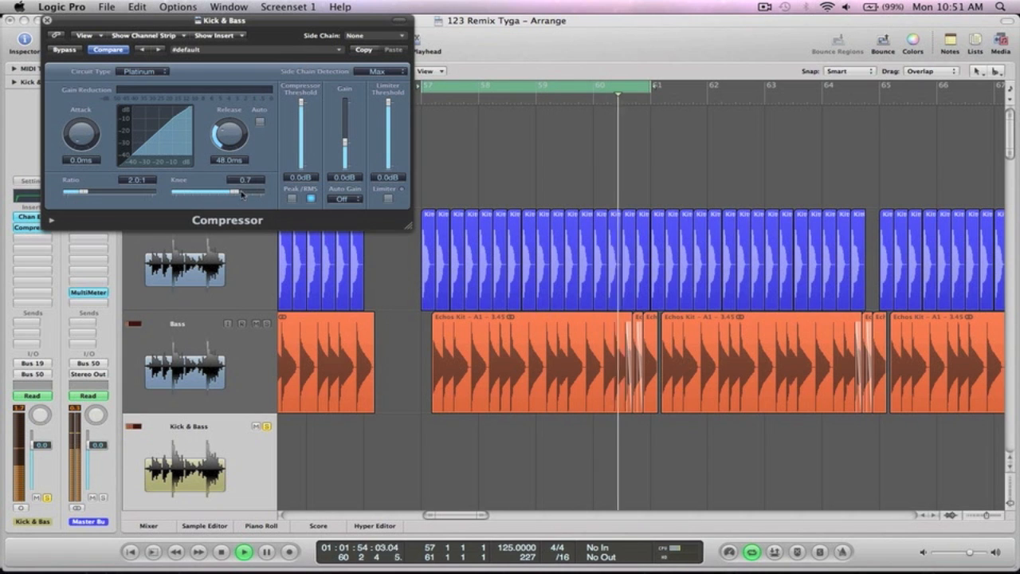
{"action": "left_click_drag", "start_coordinate": [245, 192], "coordinate": [263, 193]}
{"action": "left_click_drag", "start_coordinate": [231, 130], "coordinate": [231, 118]}
{"action": "left_click_drag", "start_coordinate": [302, 106], "coordinate": [302, 119]}
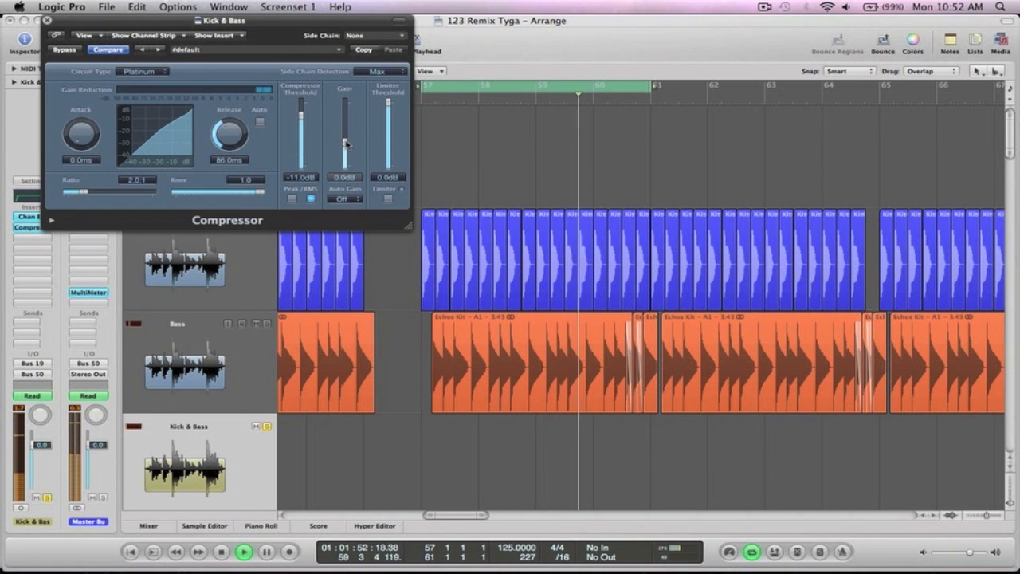
{"action": "left_click_drag", "start_coordinate": [345, 143], "coordinate": [345, 139]}
- Toggle the Kick & Bass Compressor's bypass on and off twice to compare the sound
{"action": "left_click", "coordinate": [66, 51]}
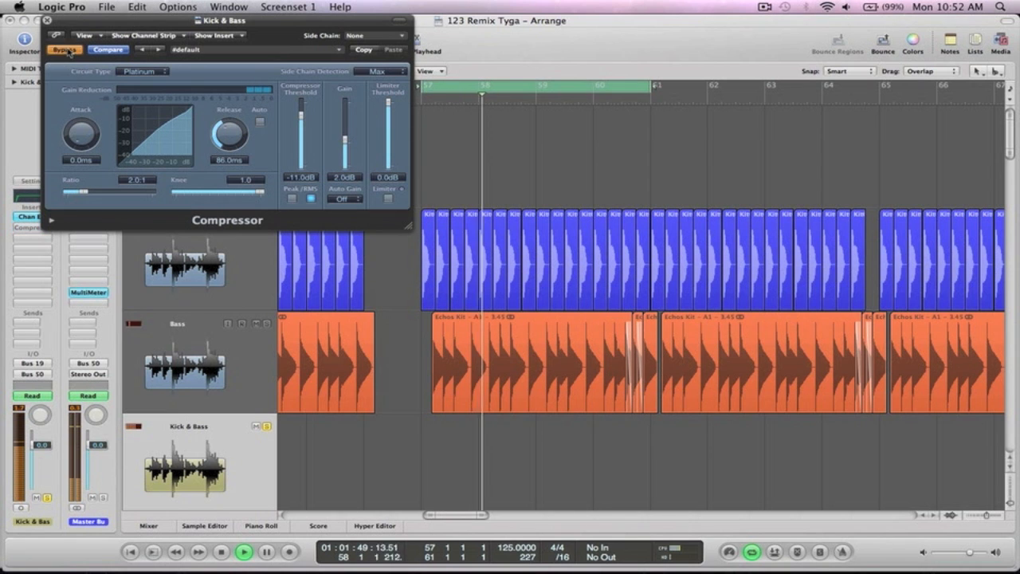
{"action": "left_click", "coordinate": [66, 51]}
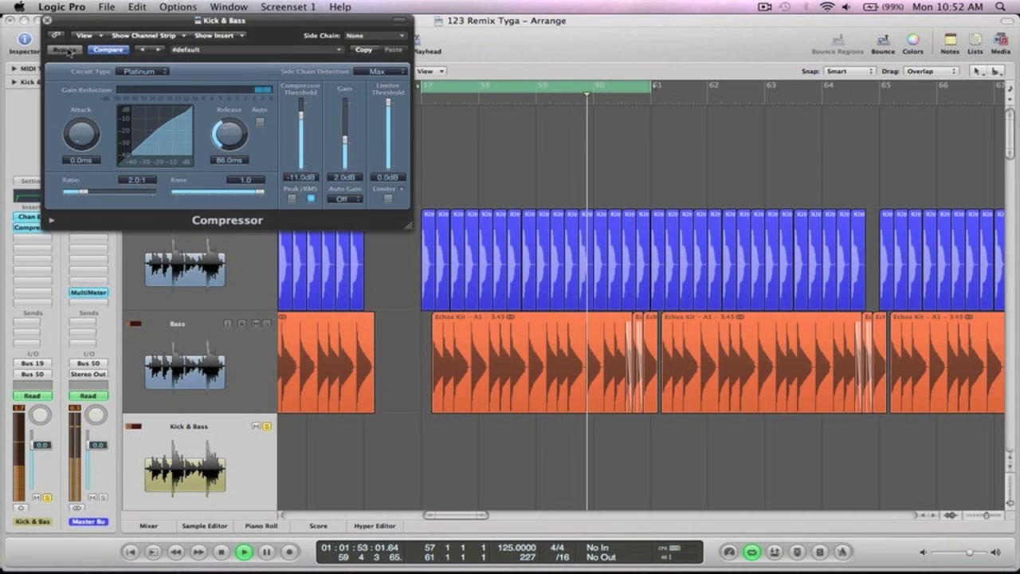
{"action": "left_click", "coordinate": [66, 50]}
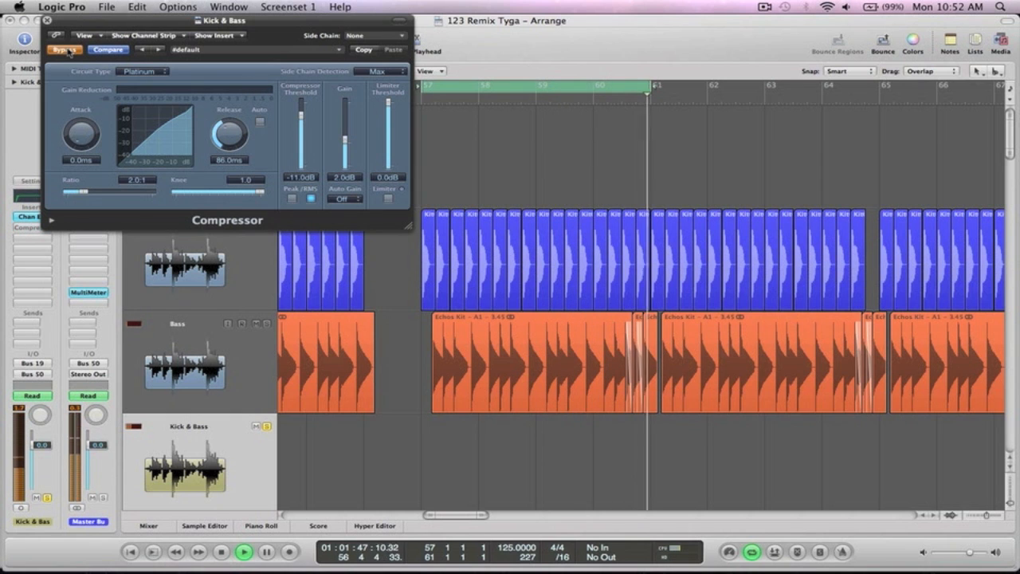
{"action": "left_click", "coordinate": [66, 50]}
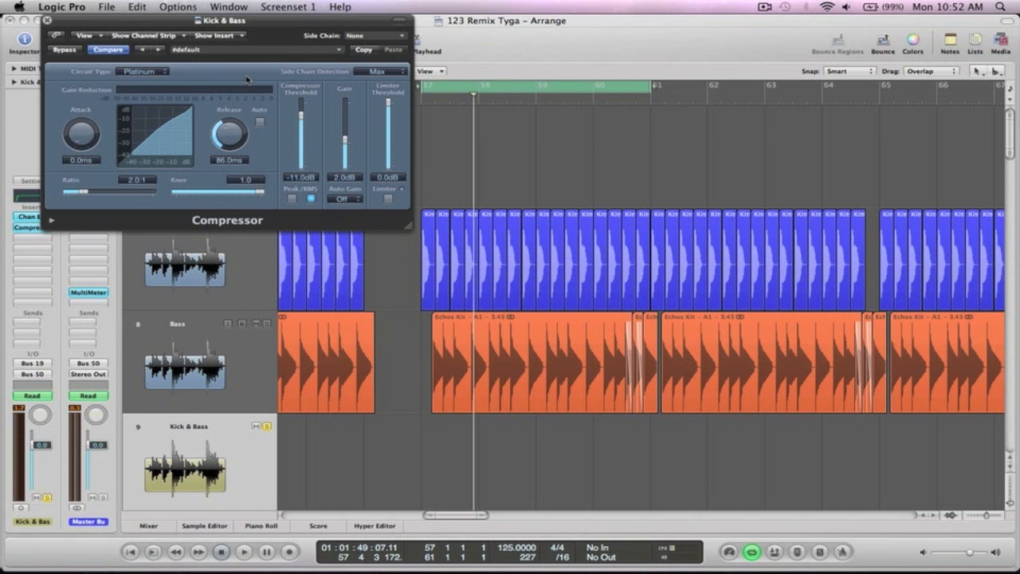
- Replay from bar 57, A/B the Compressor once more, leave it active and close its window
{"action": "key", "text": "space"}
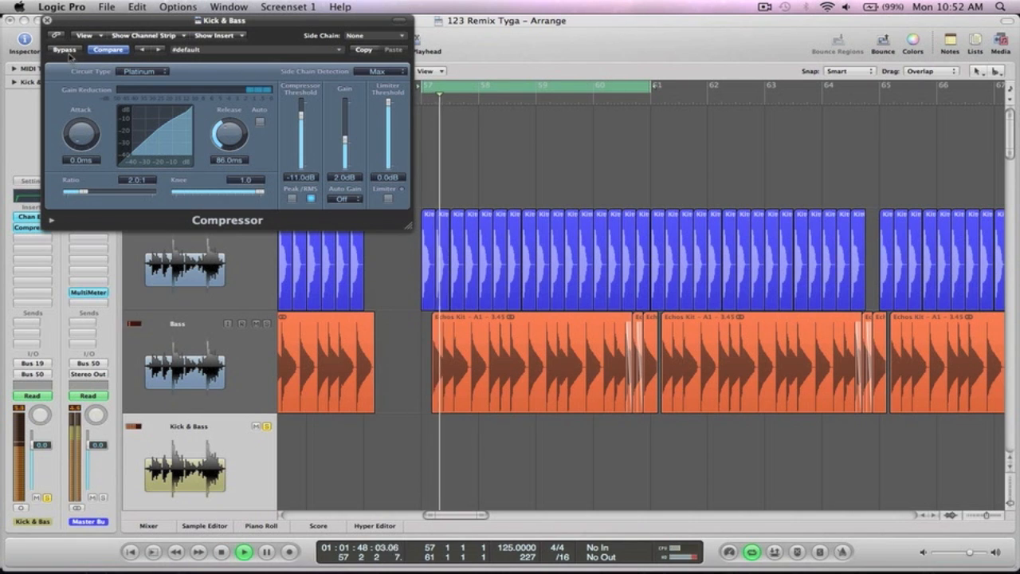
{"action": "left_click", "coordinate": [67, 52]}
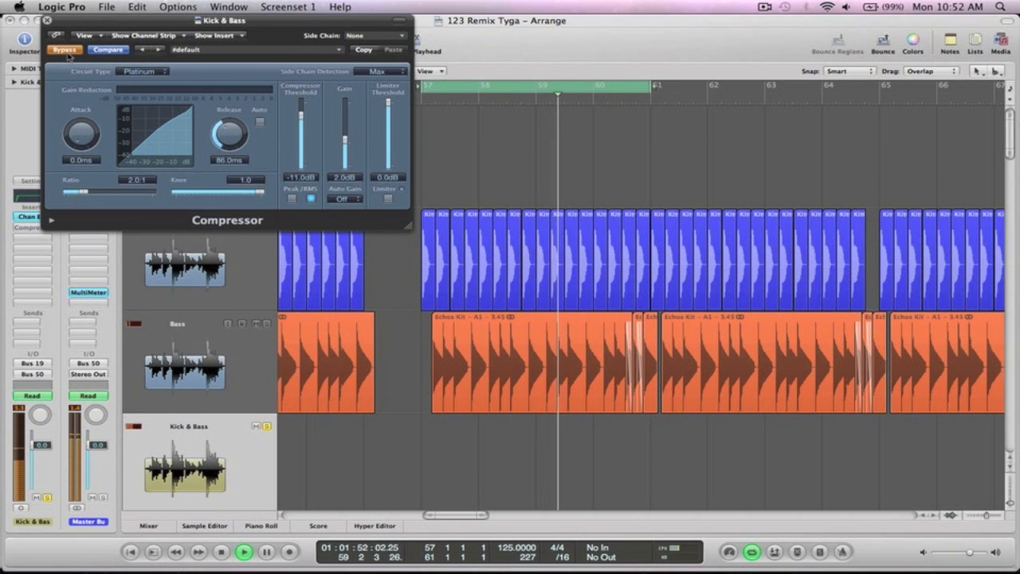
{"action": "left_click", "coordinate": [67, 52]}
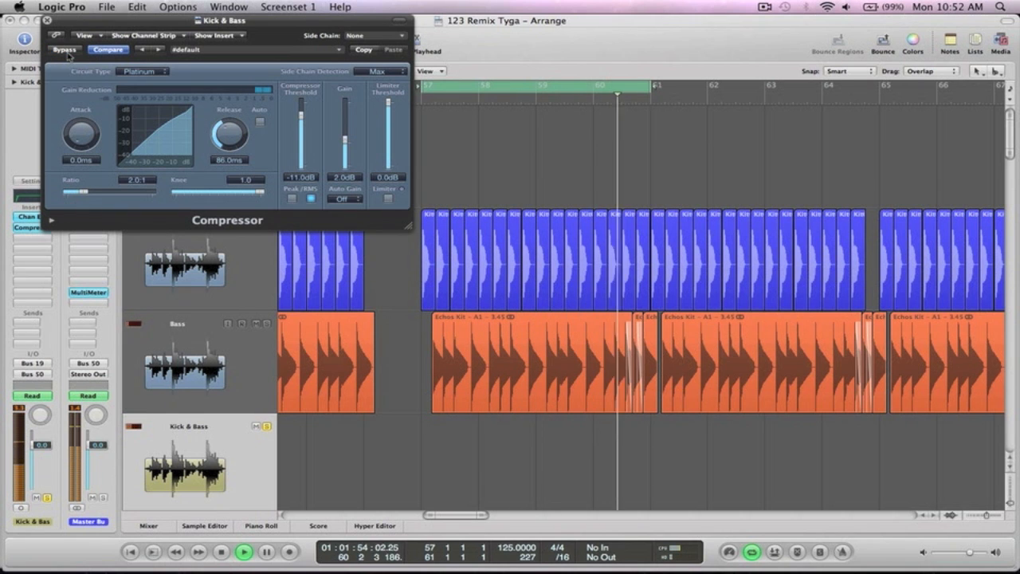
{"action": "key", "text": "space"}
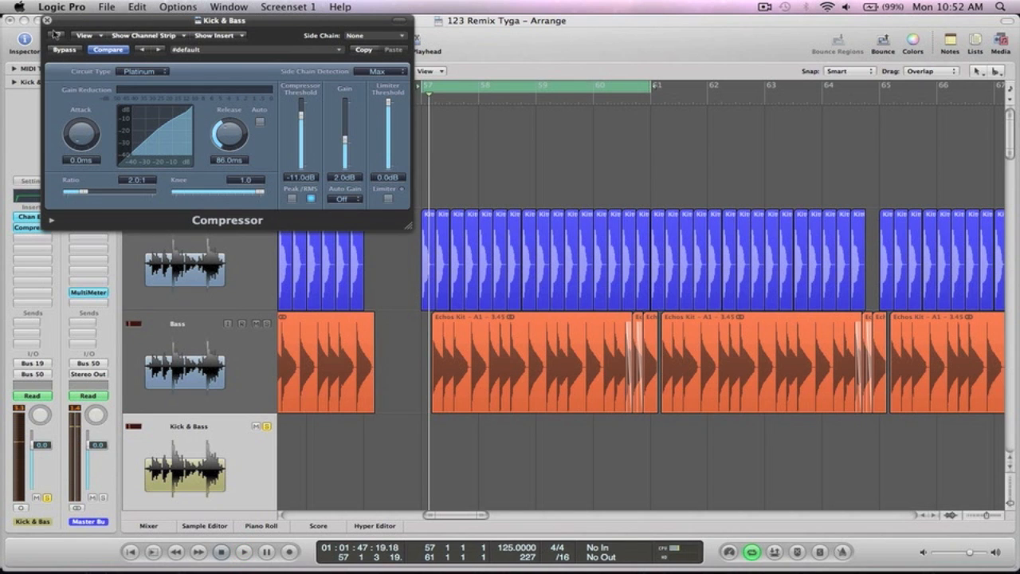
{"action": "left_click", "coordinate": [46, 20]}
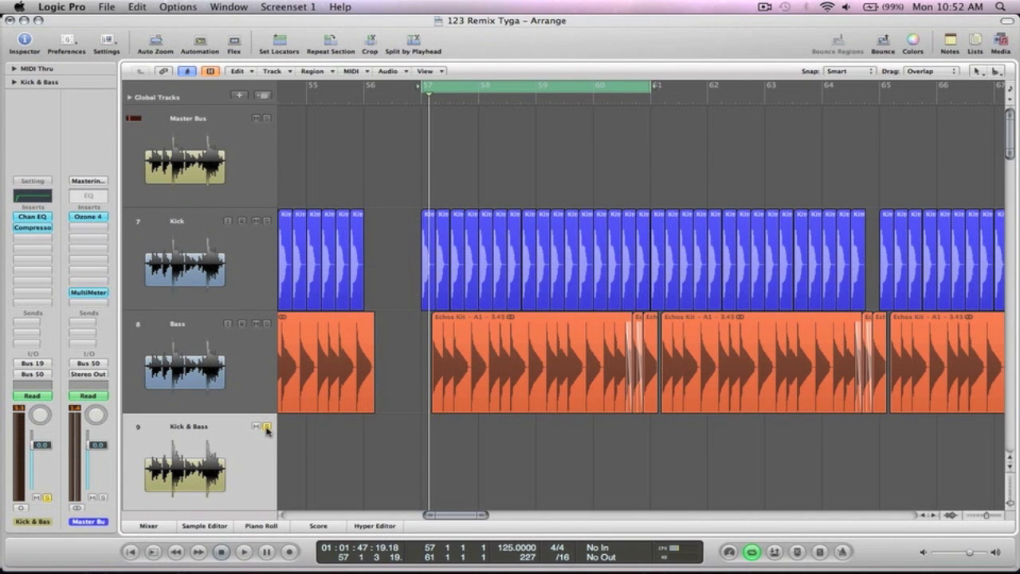
- Zoom out to show the entire song arrangement and start playback
{"action": "key", "text": "z"}
{"action": "key", "text": "space"}
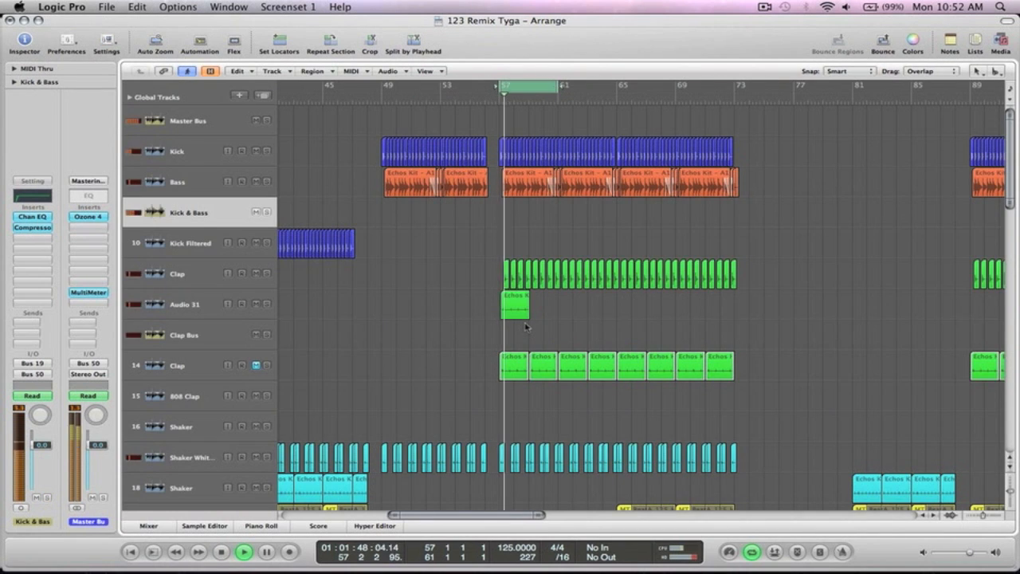
{"action": "left_click", "coordinate": [603, 239], "text": "ctrl+alt"}
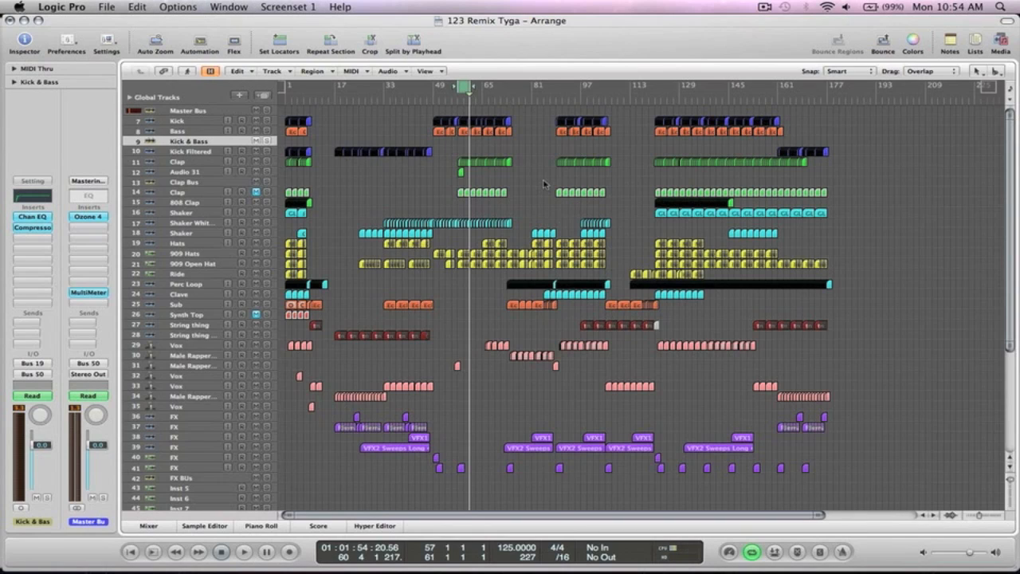
- Disable cycle mode so the song plays past bars 57–61, then view the whole arrangement
{"action": "left_click", "coordinate": [467, 86]}
{"action": "left_click_drag", "start_coordinate": [851, 482], "coordinate": [329, 105]}
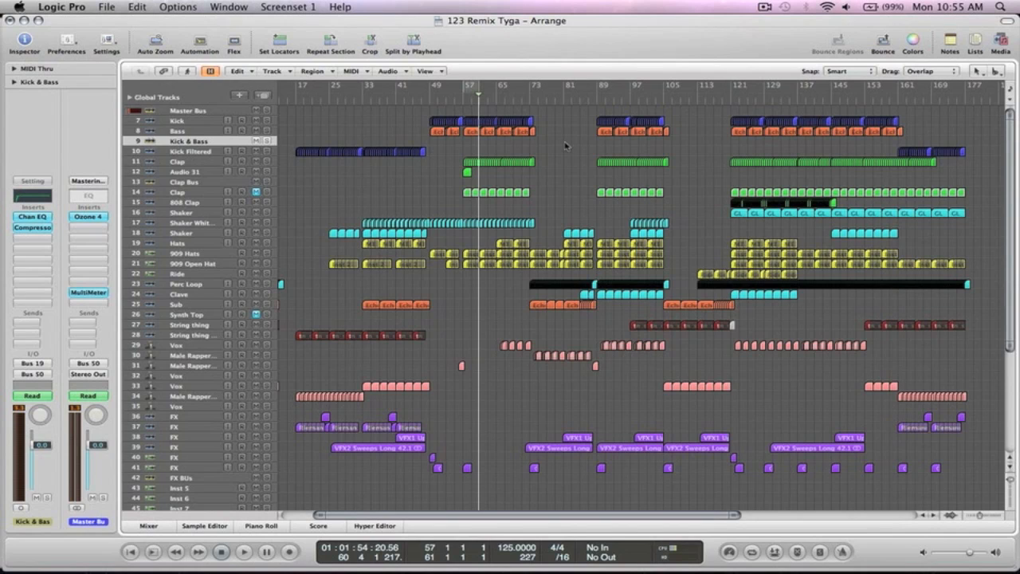
{"action": "key", "text": "super+Left"}
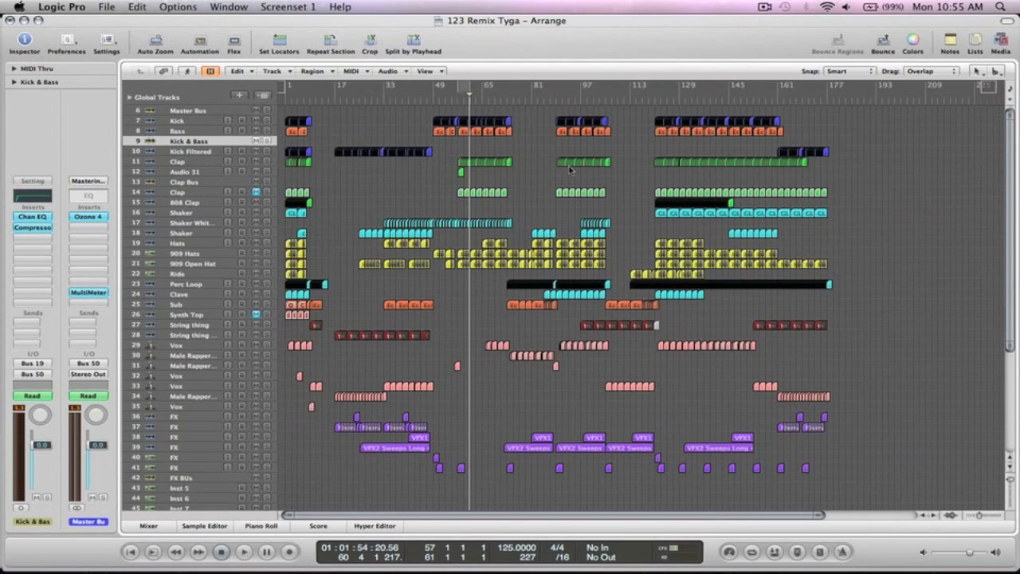